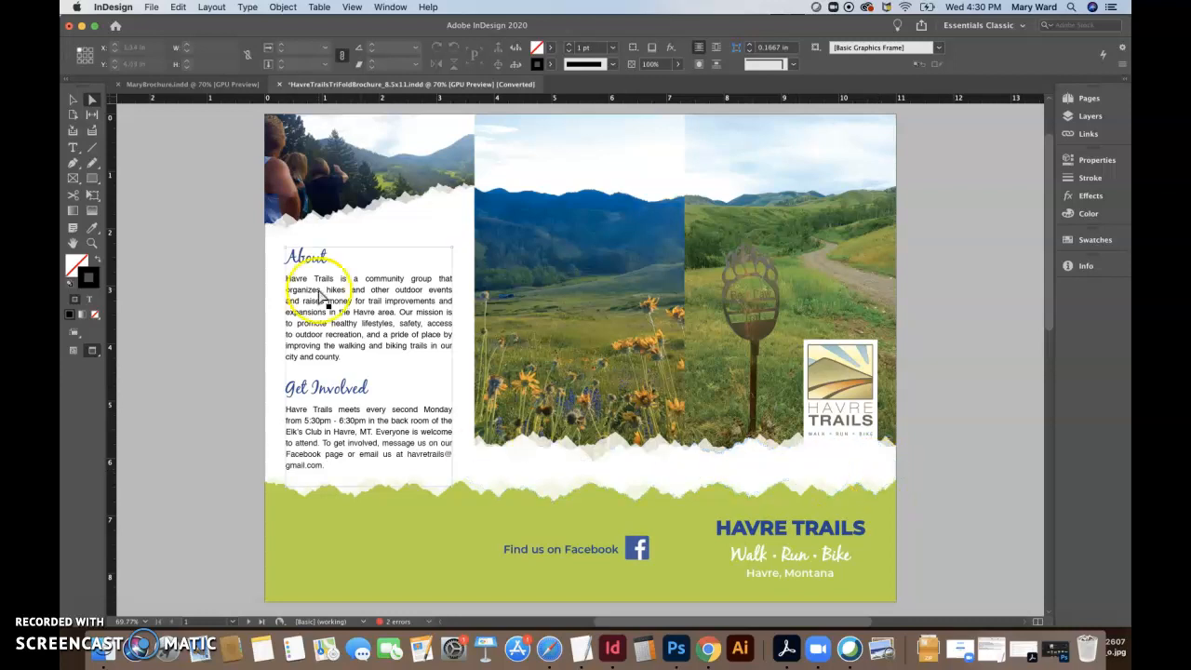
click(73, 98)
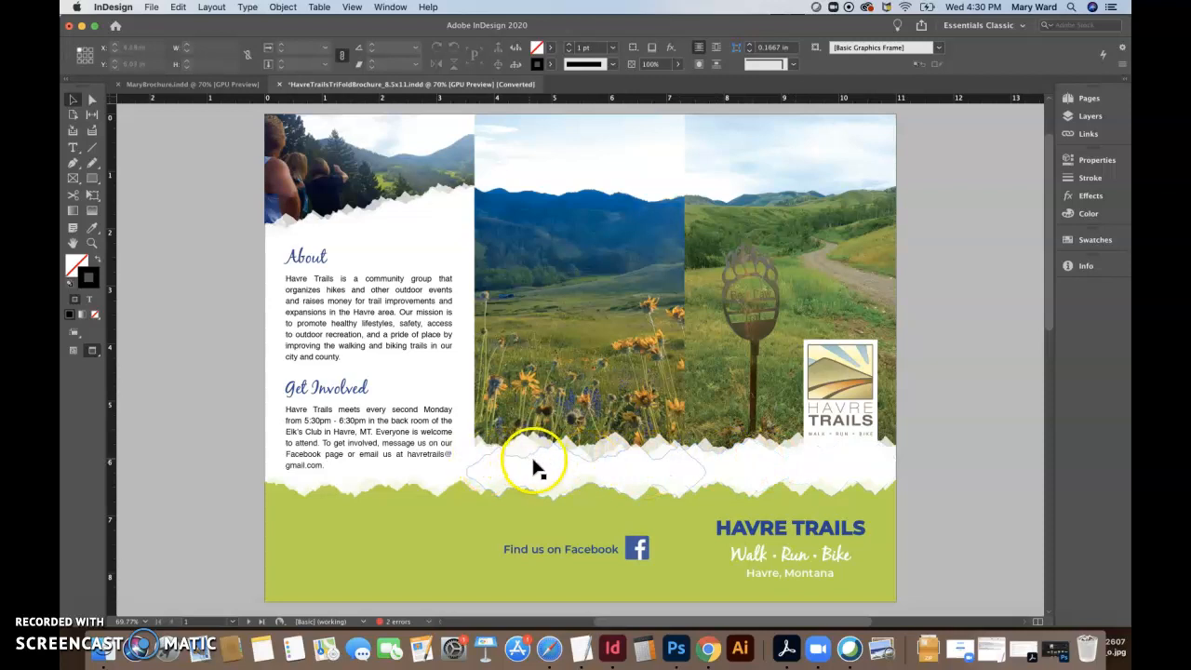
click(868, 477)
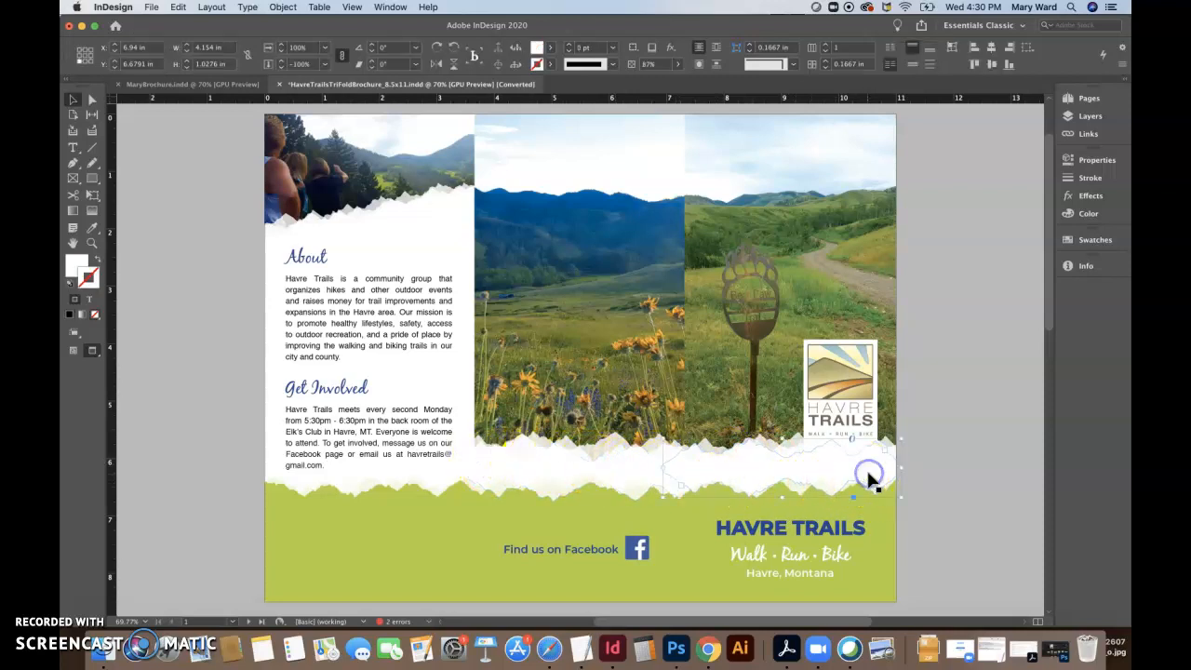
drag(812, 479, 958, 485)
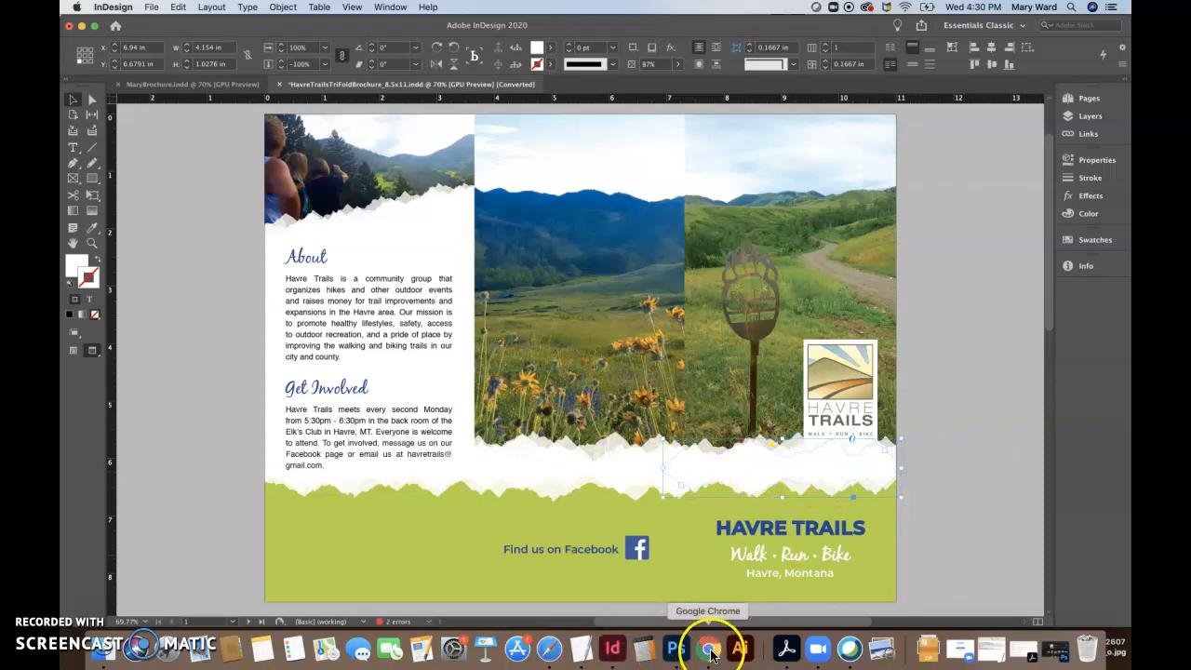
Switch to Safari and look through the mountain silhouette image results and the available image size filters
click(548, 648)
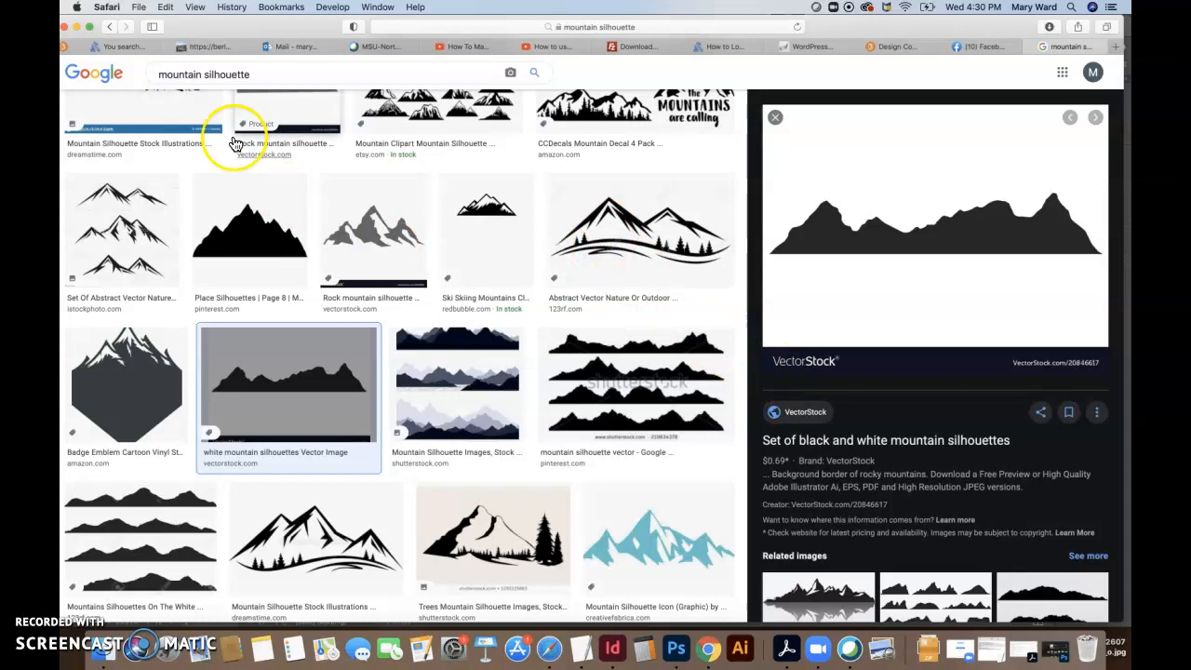
scroll(520, 312, up, 8)
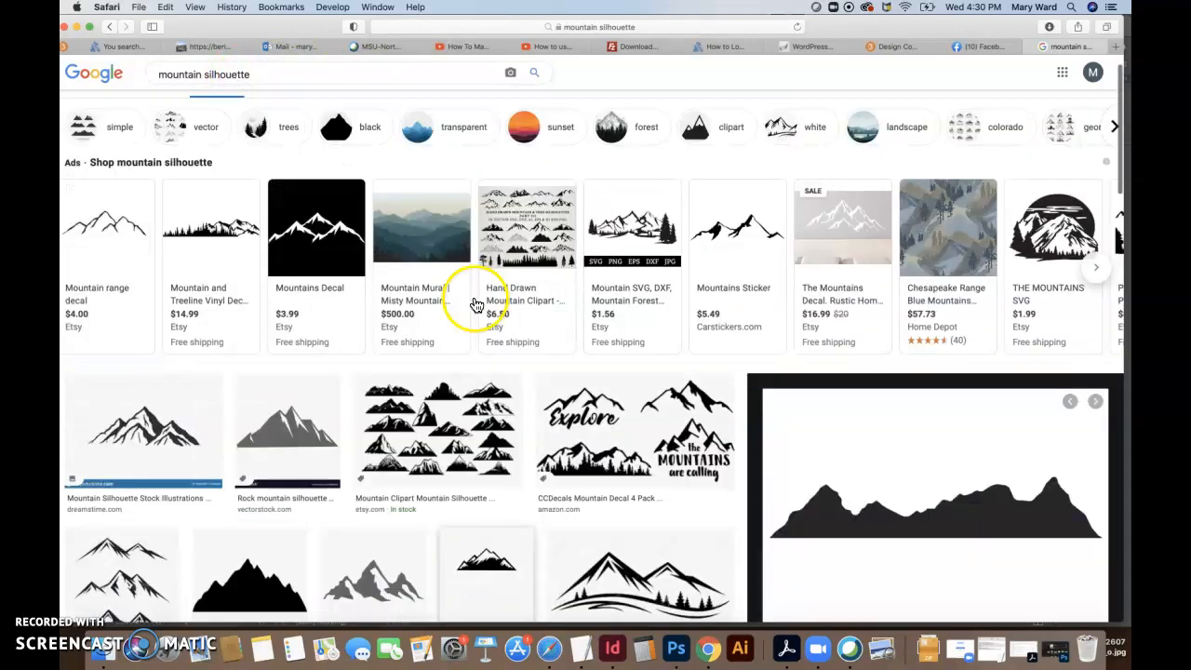
click(222, 125)
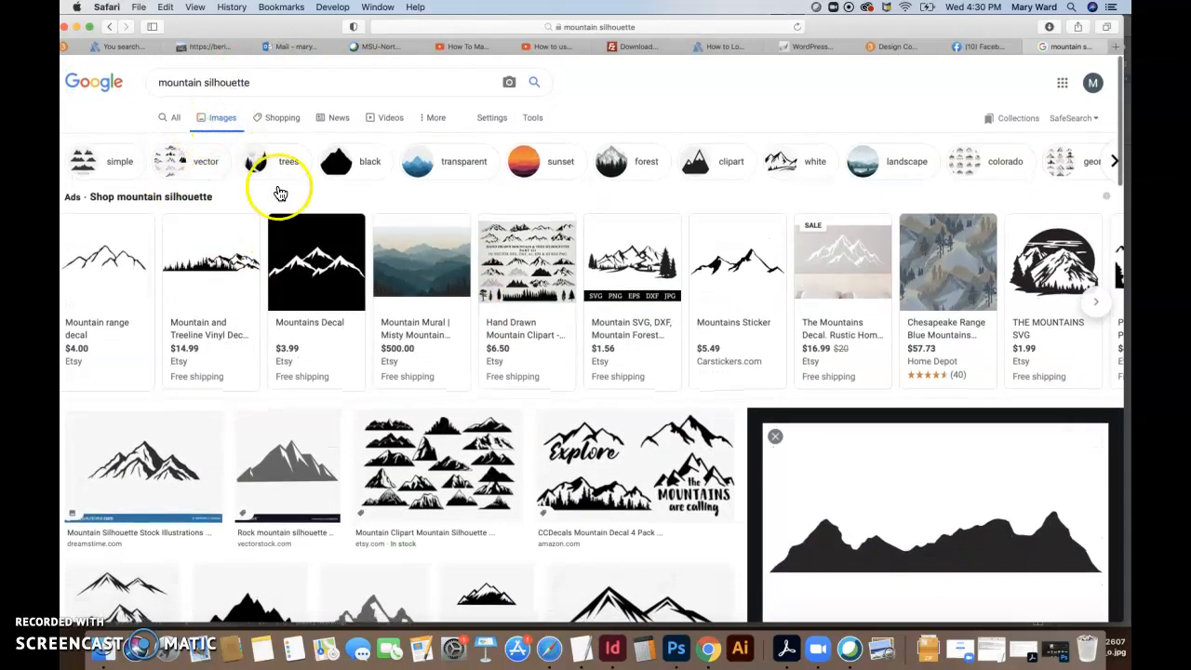
click(531, 118)
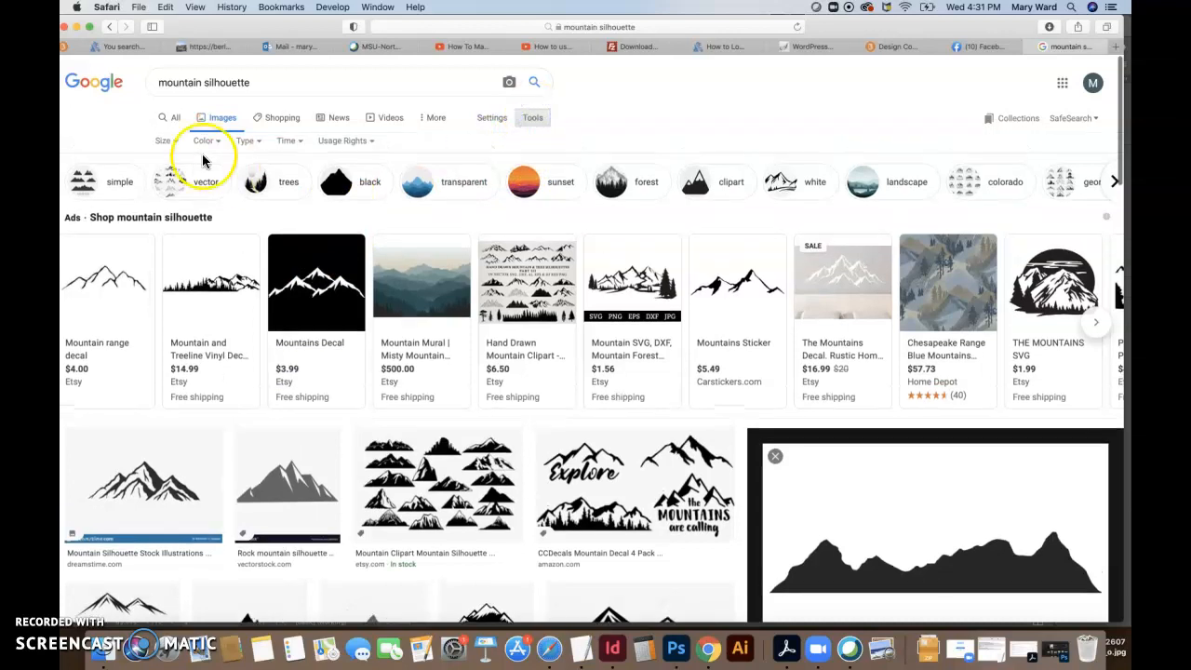
click(175, 143)
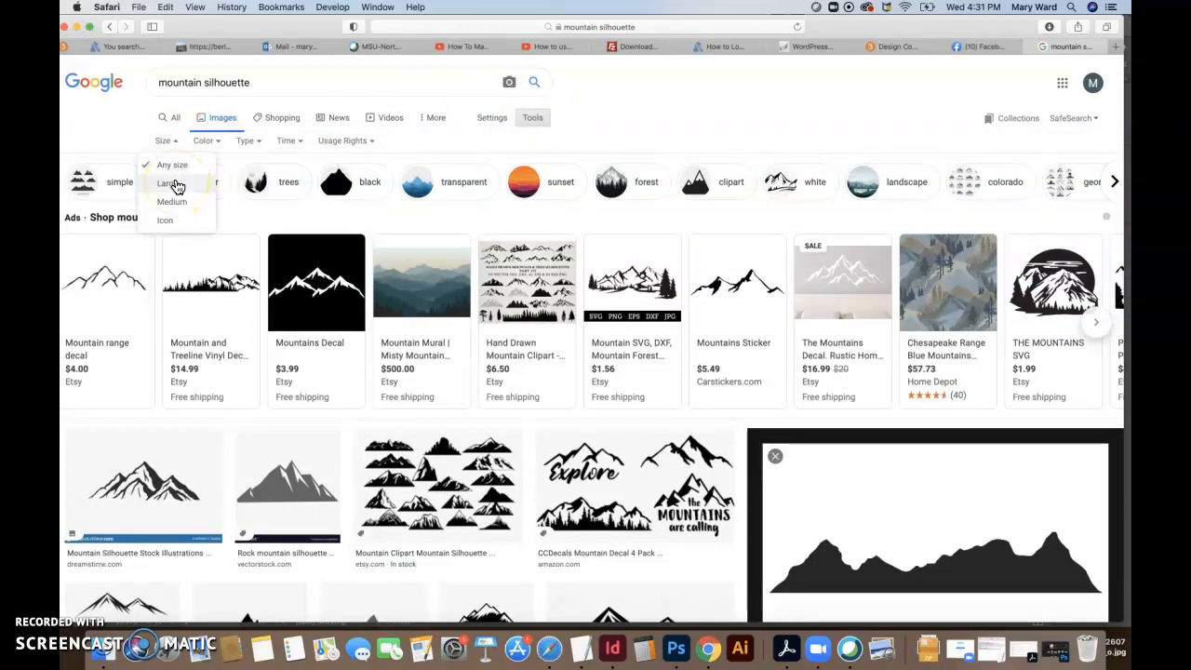
scroll(540, 392, down, 5)
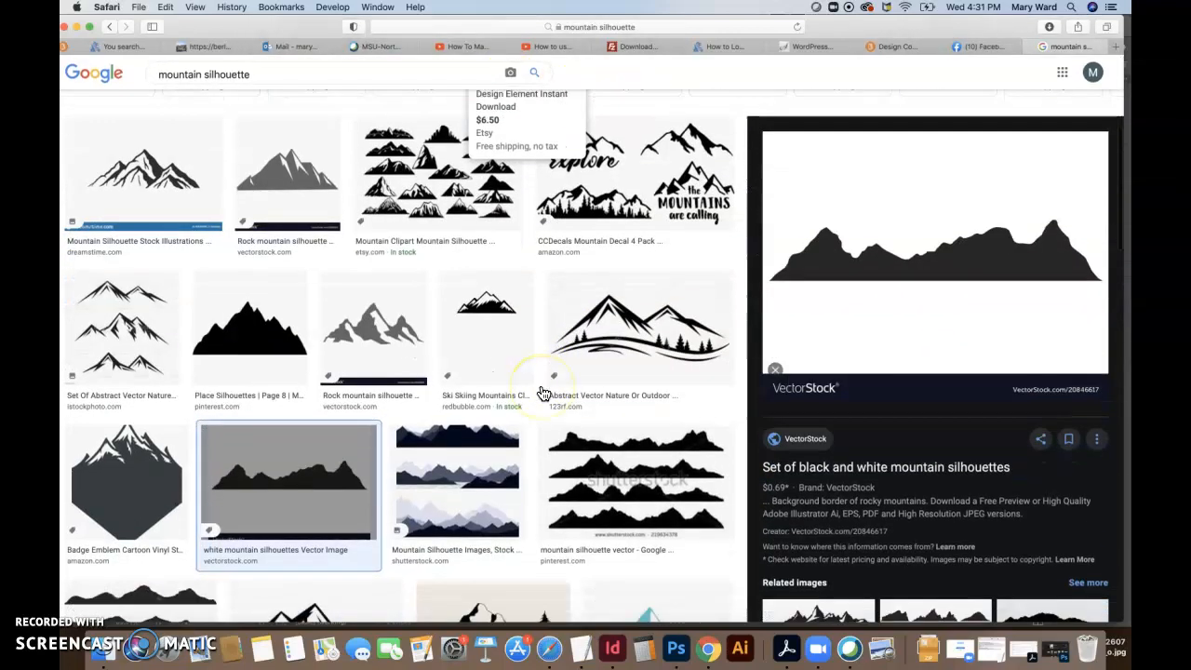
scroll(544, 389, down, 1)
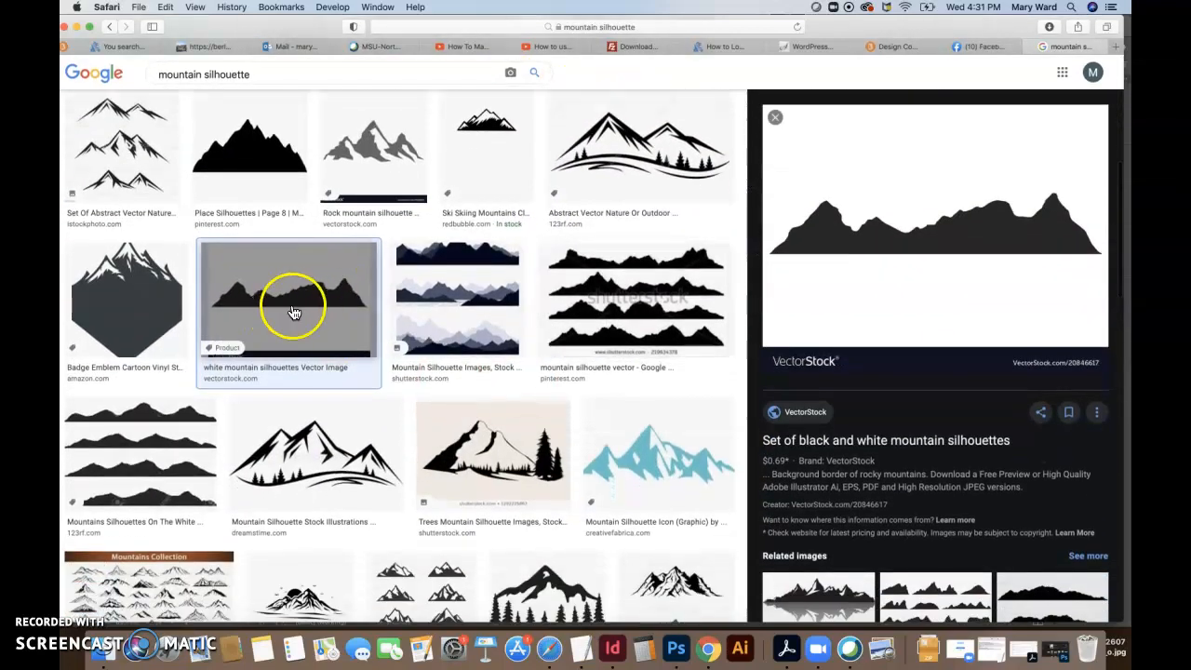
Open the enlarged VectorStock black mountain silhouette in its own browser tab and view it there
right_click(814, 329)
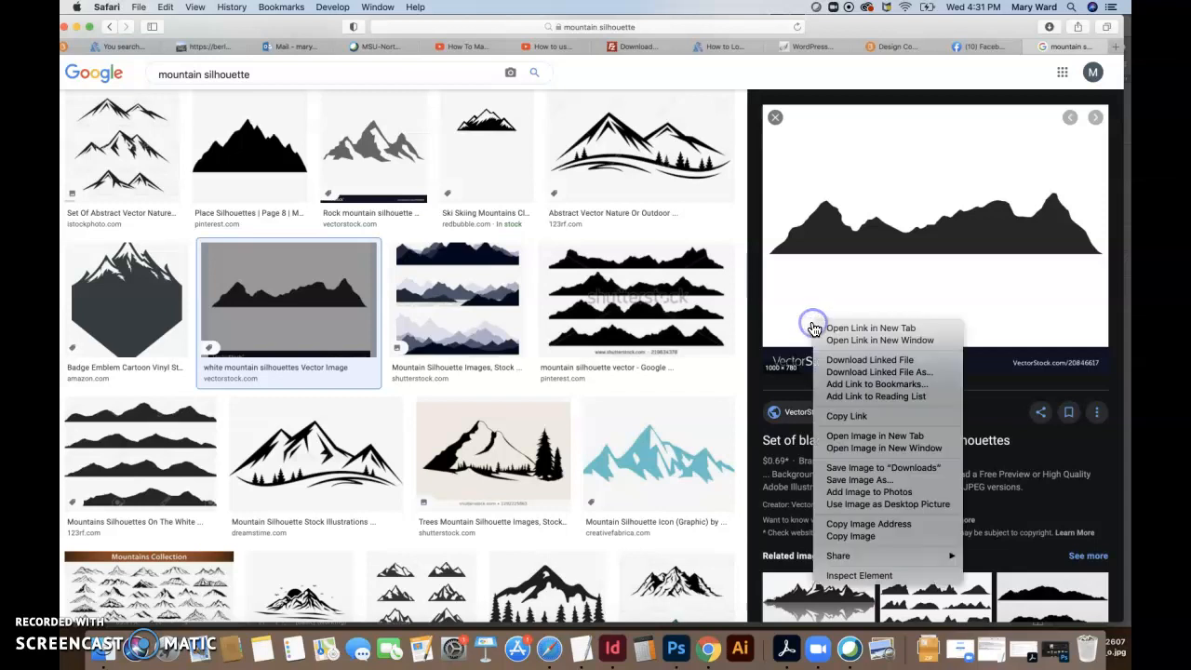
click(865, 435)
click(1065, 49)
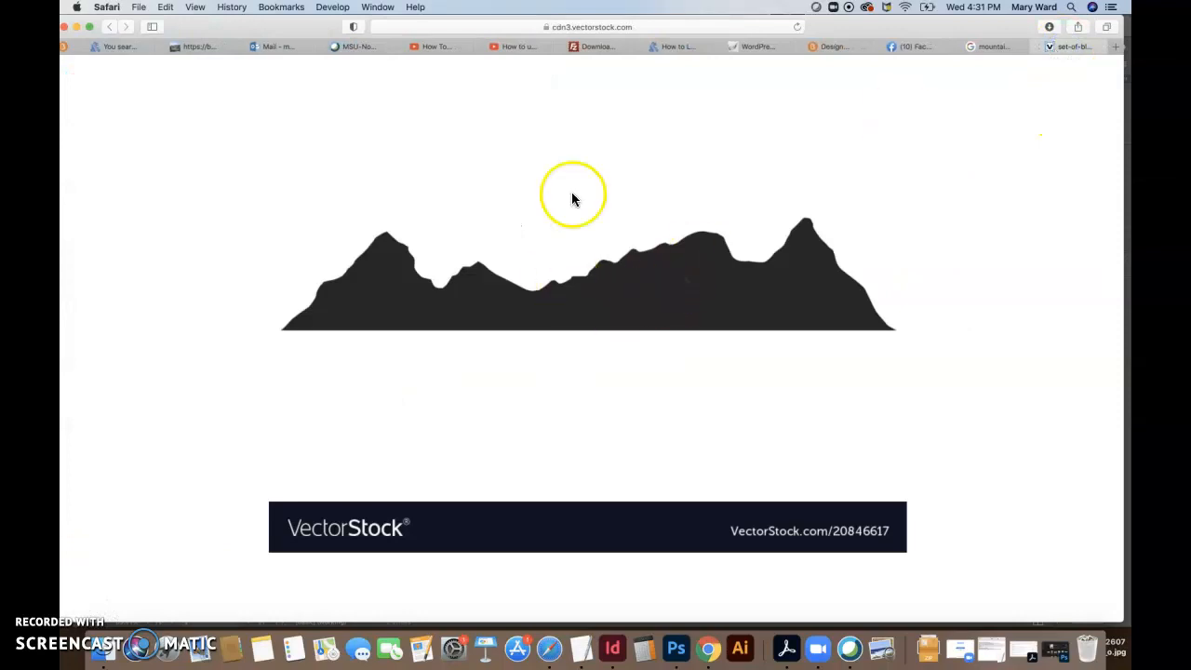
click(992, 47)
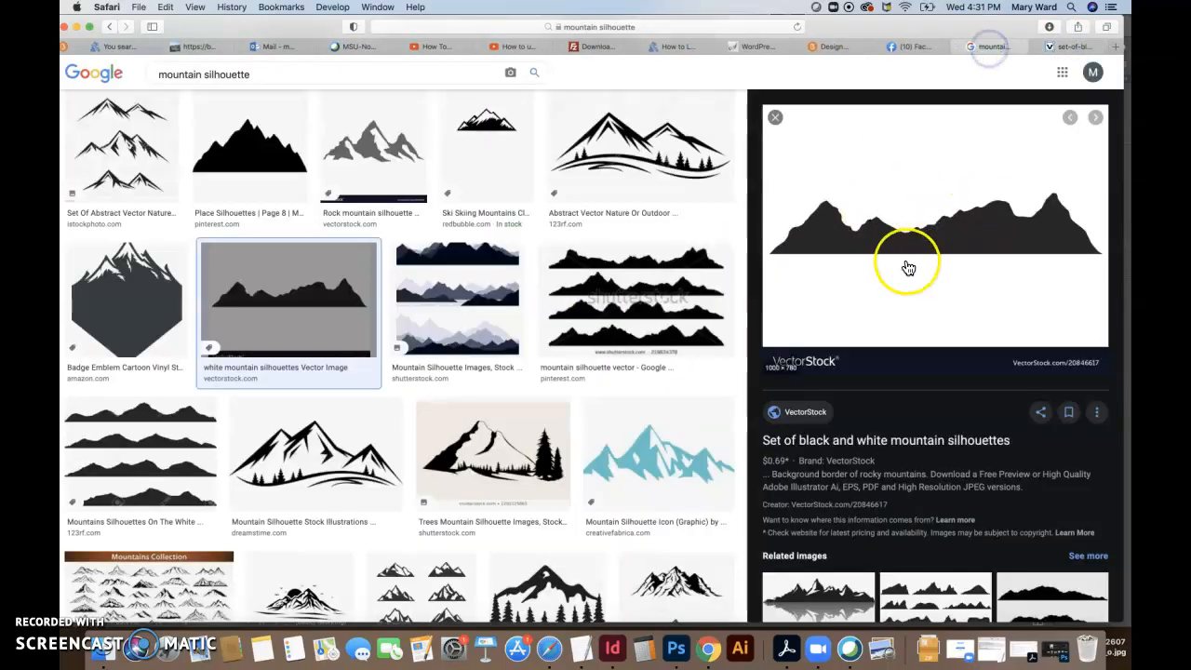
click(1075, 48)
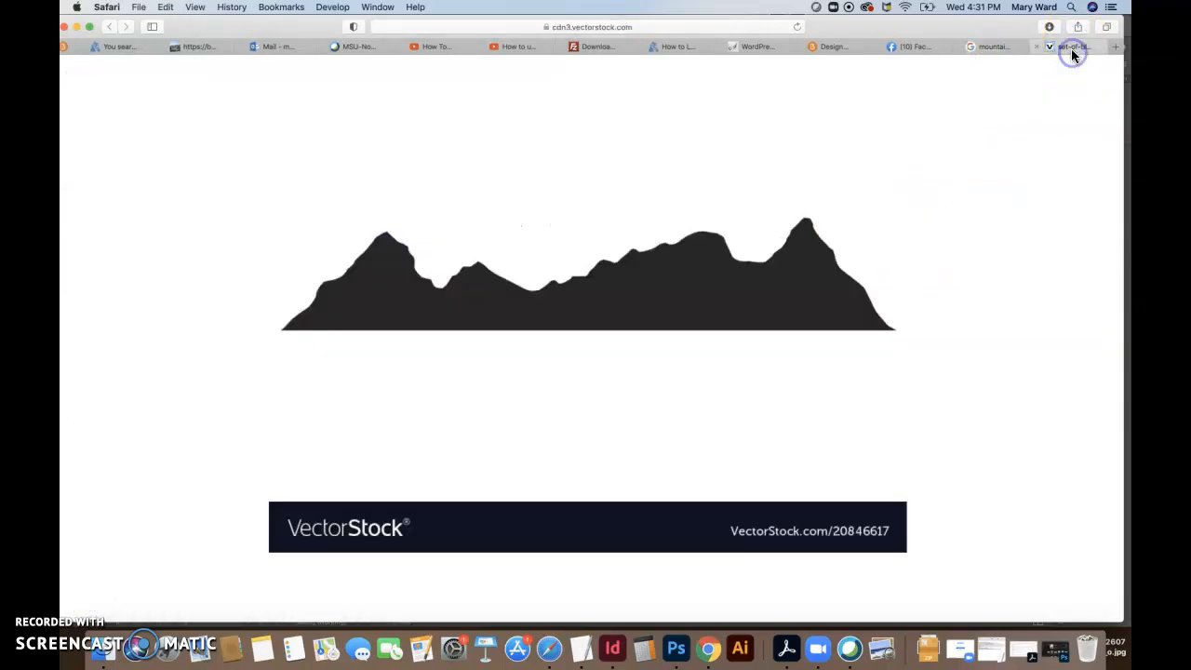
Save the silhouette image as mountainSil in the brochure project's images folder
right_click(605, 302)
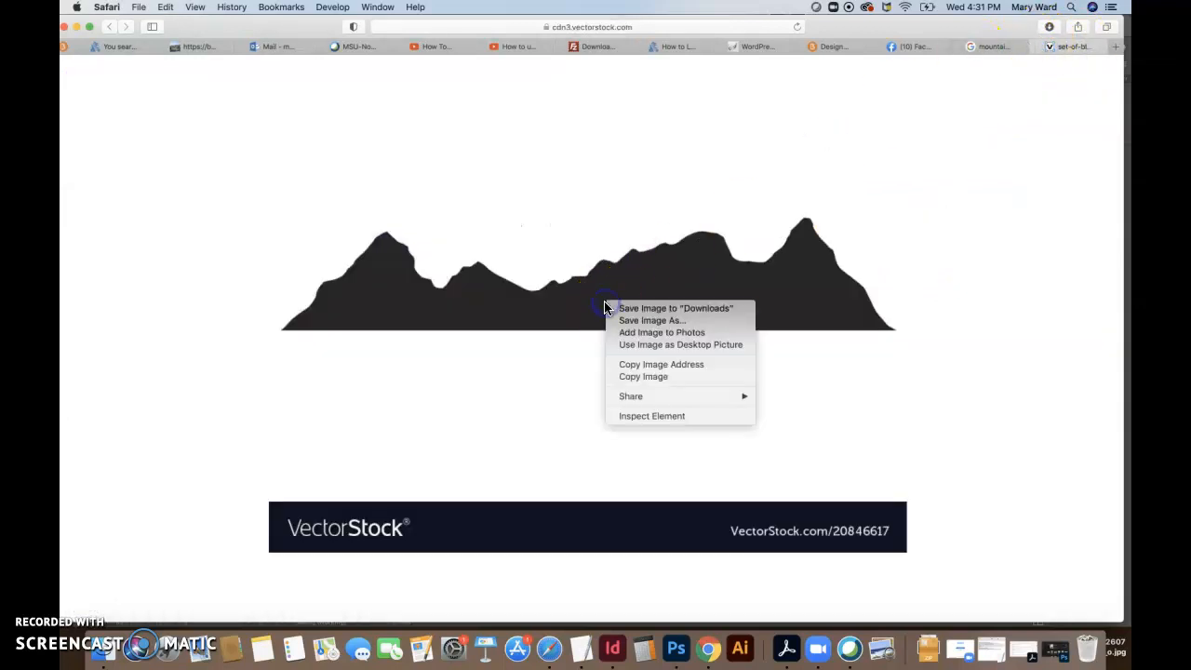
click(628, 320)
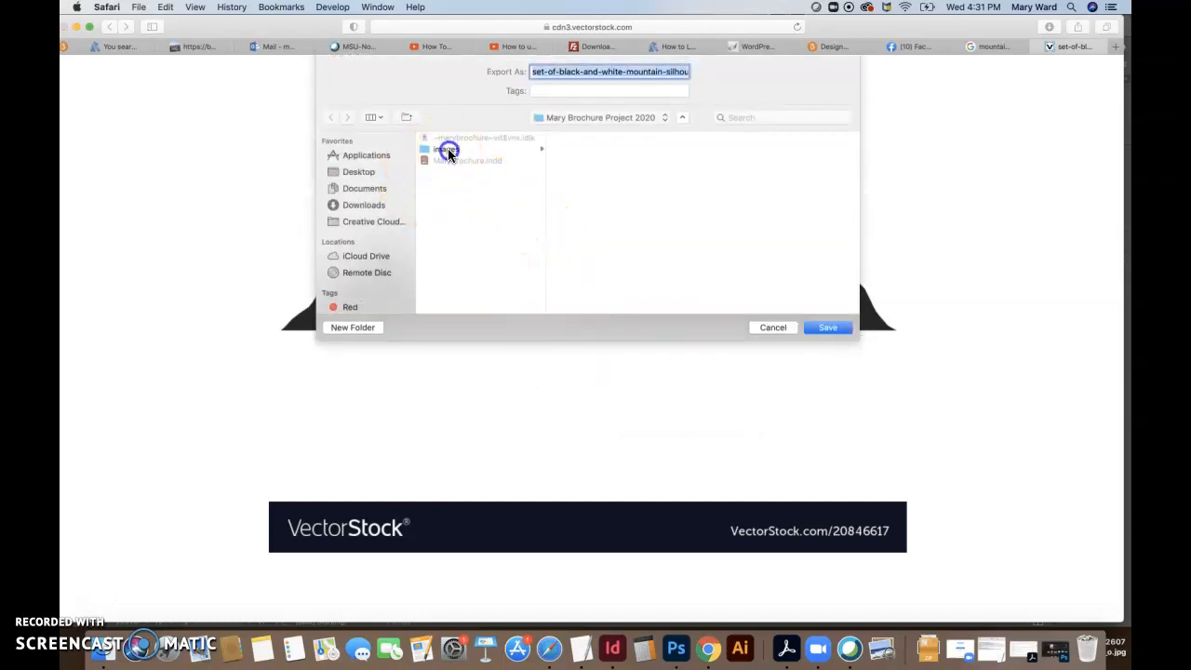
click(448, 151)
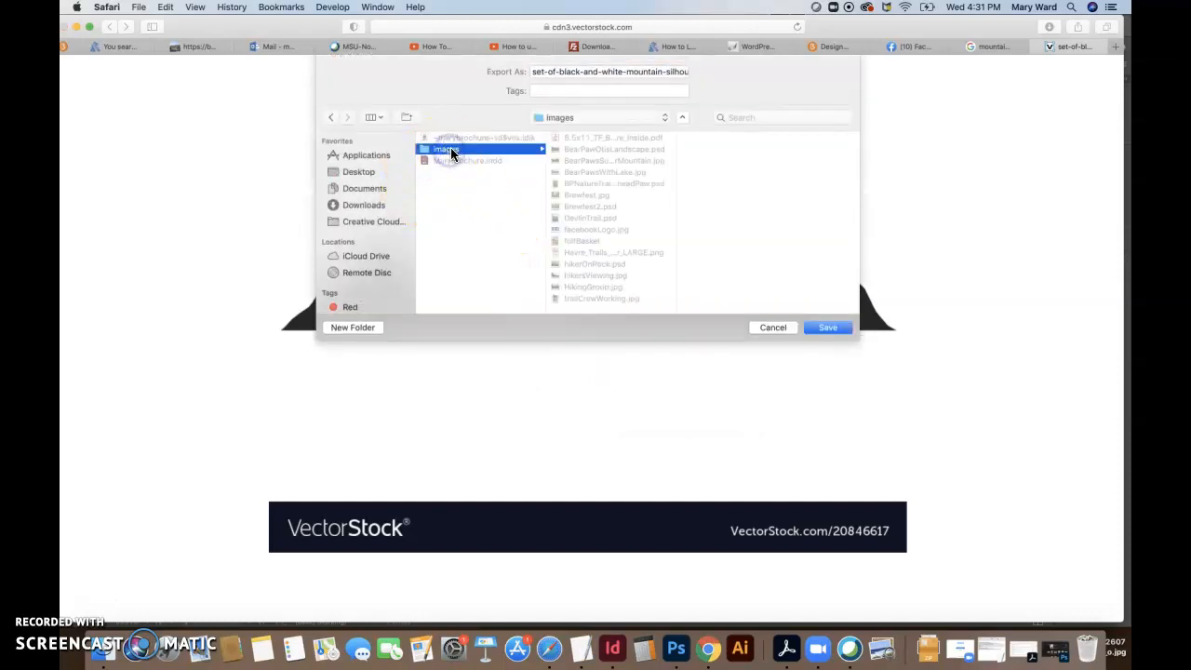
click(670, 70)
text(mountainSil)
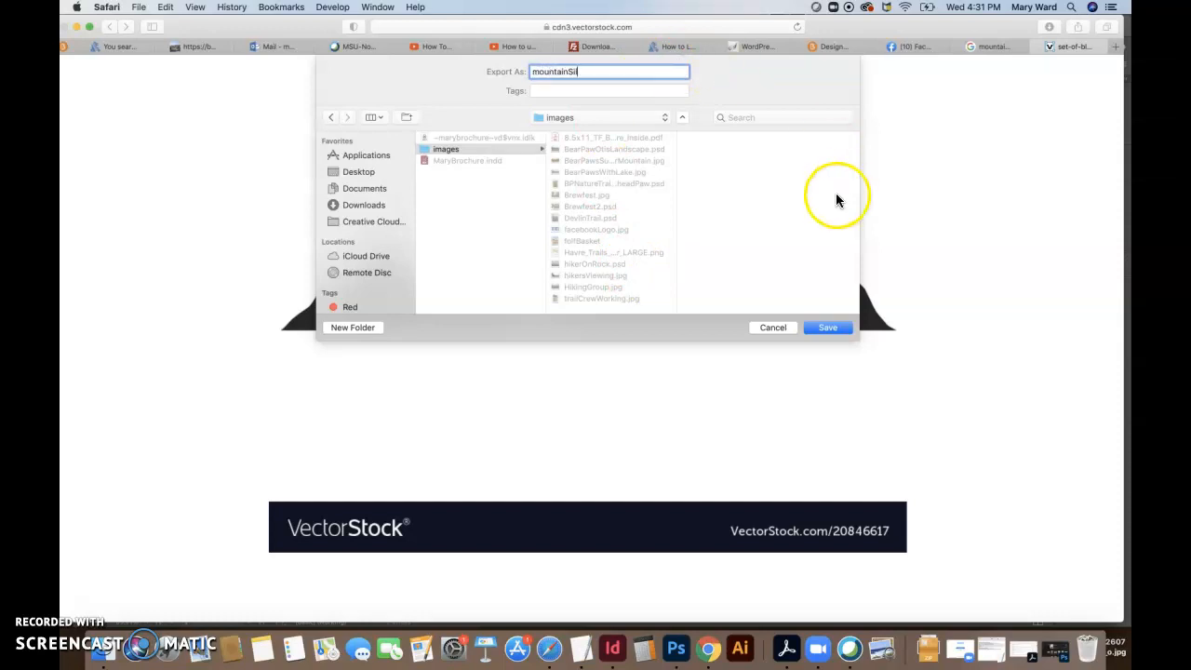
click(826, 328)
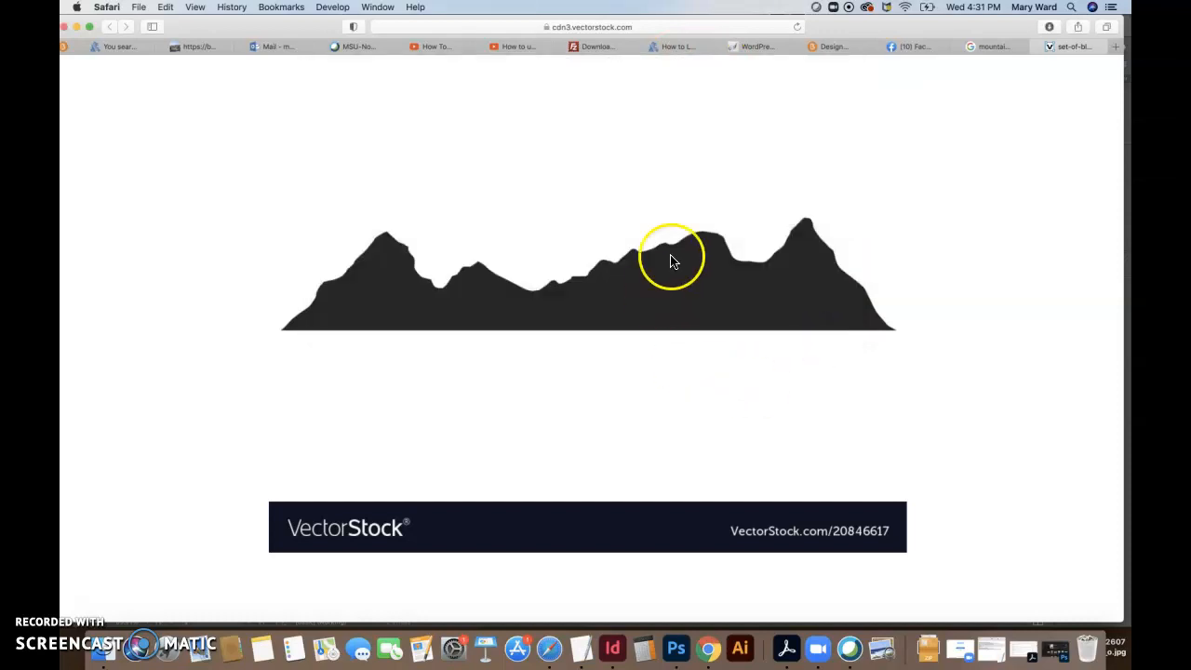
Switch to Illustrator and create a Letter document, 8.5 x 11 in, in CMYK color with 300 ppi raster effects
click(744, 646)
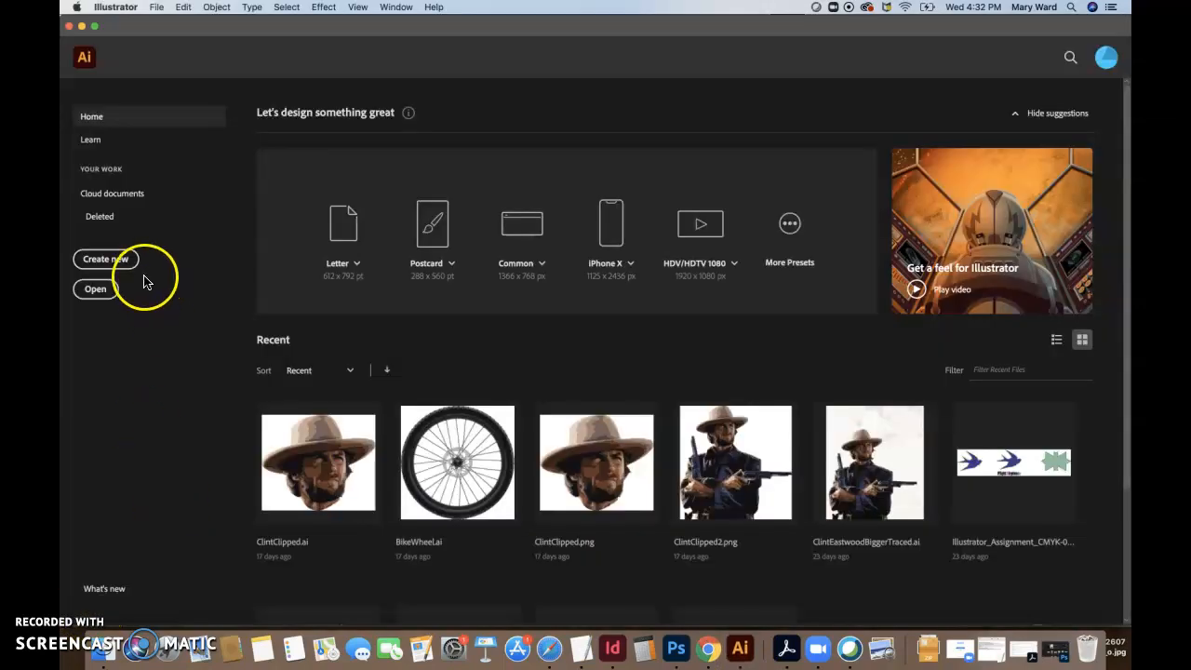
click(122, 266)
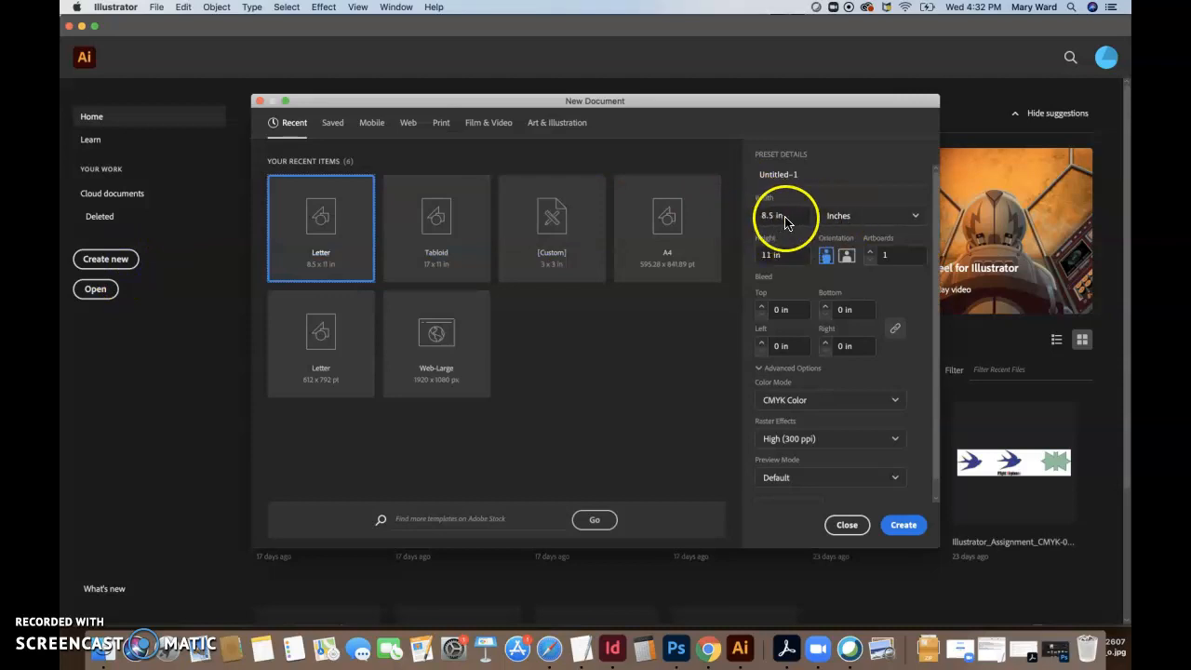
scroll(823, 371, down, 1)
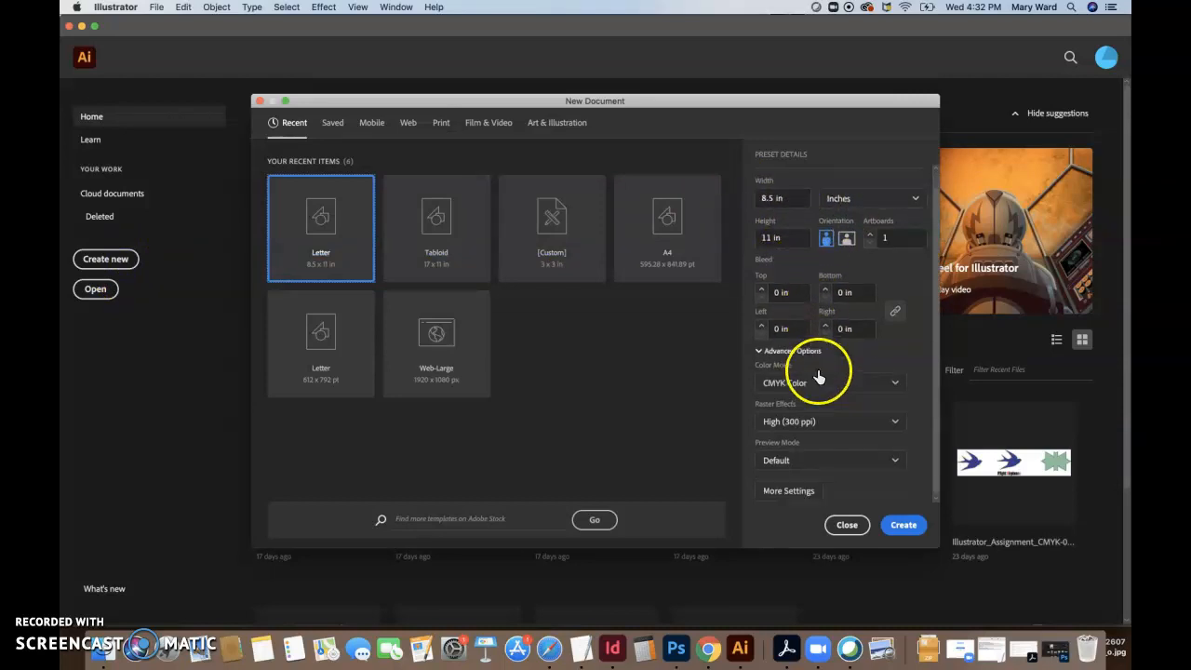
click(901, 523)
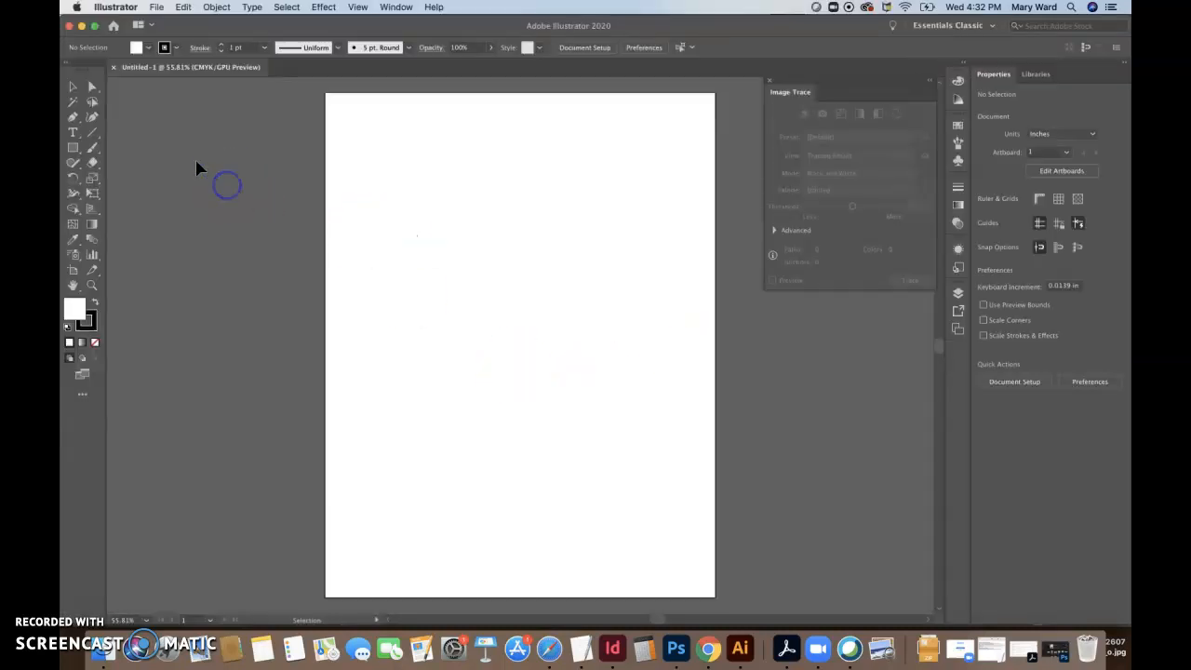
Begin placing an image and choose mountainSil from the brochure project's images folder
click(159, 13)
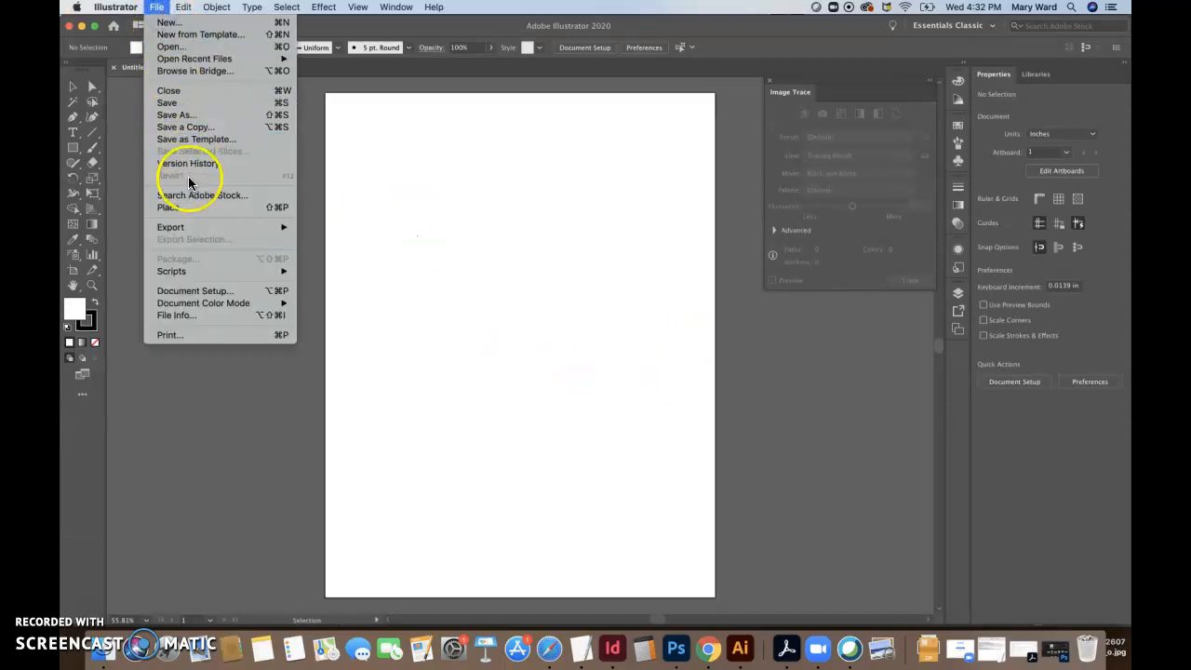
click(182, 208)
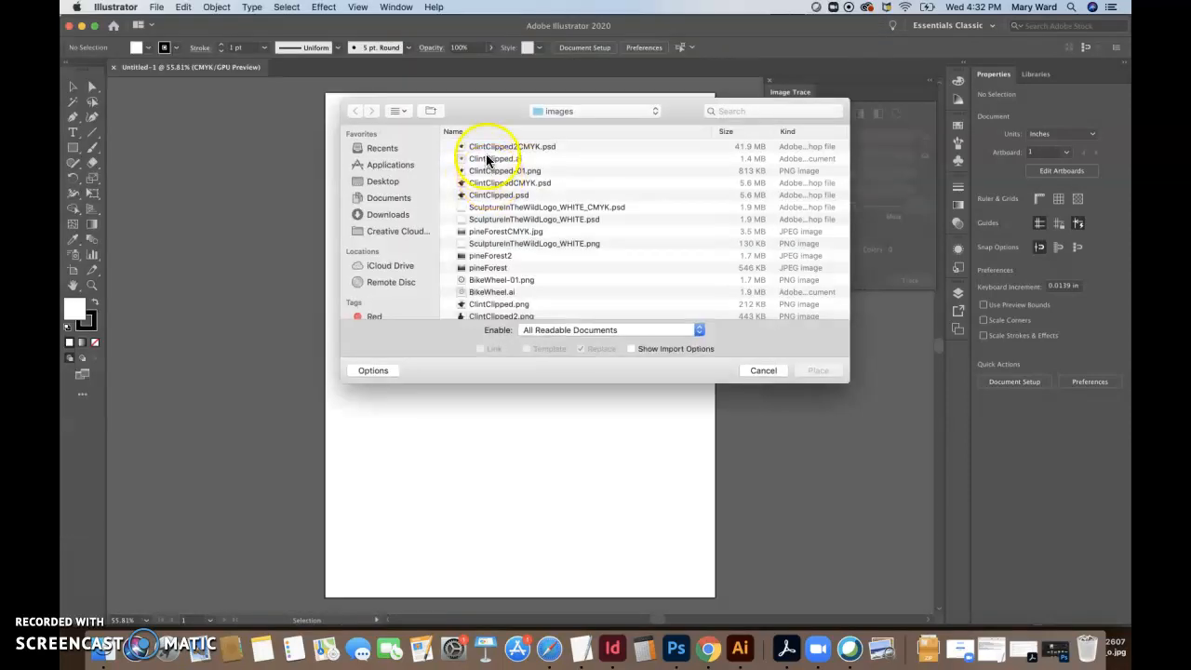
click(575, 112)
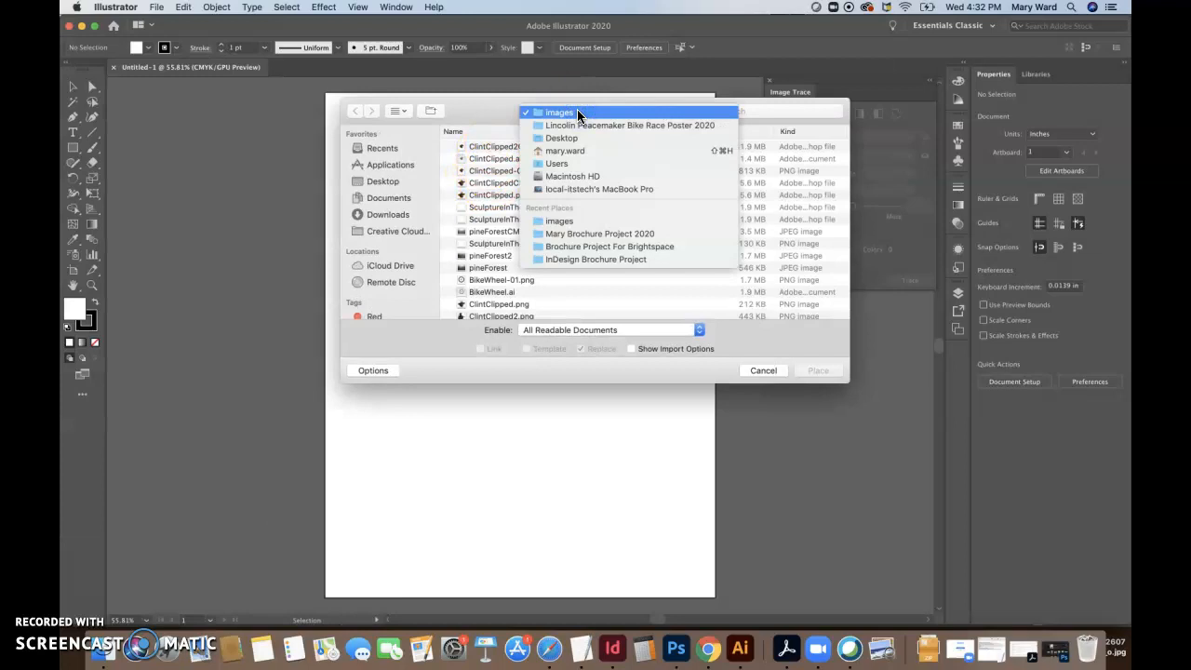
click(560, 221)
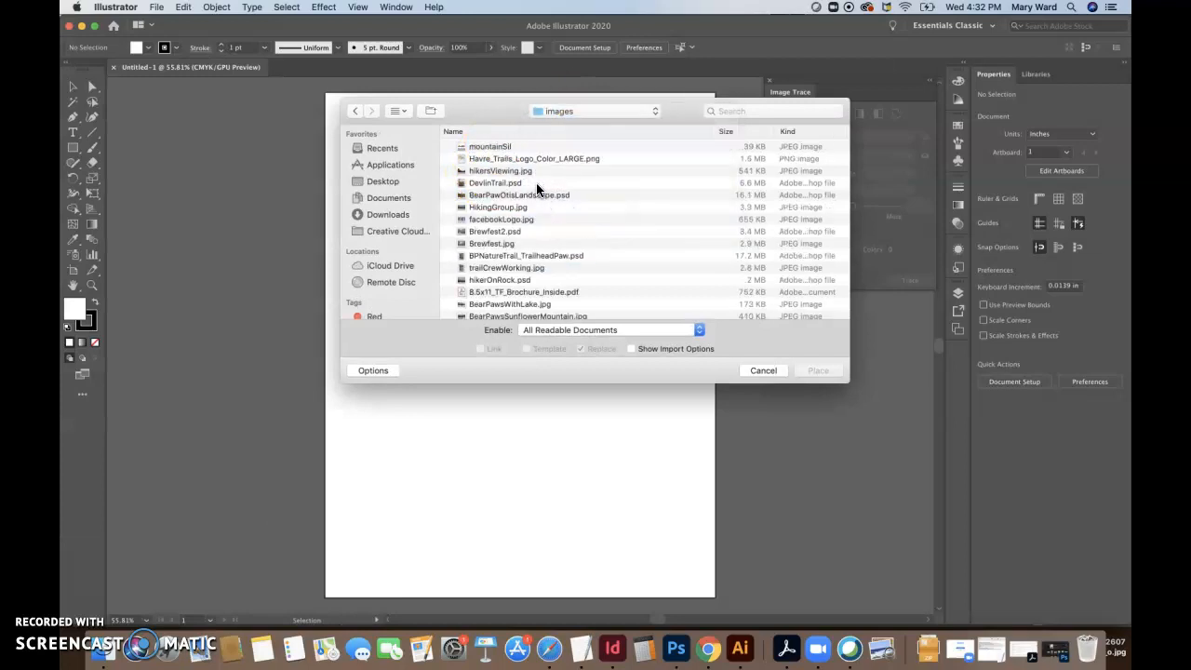
click(493, 149)
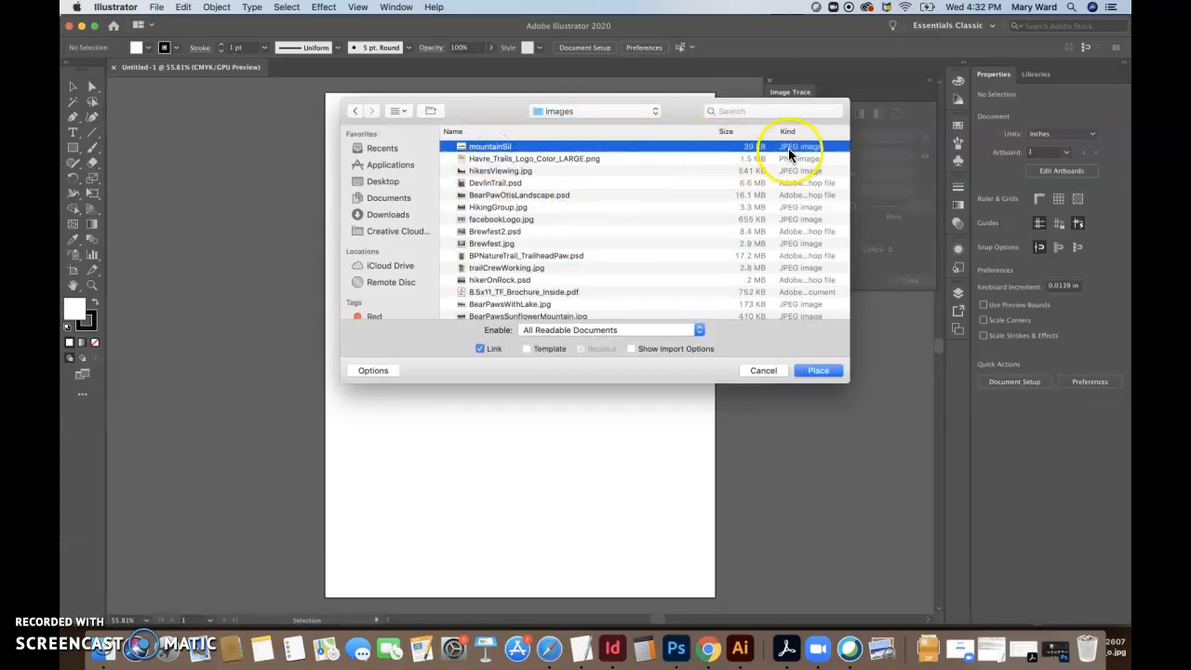
Show the images folder's files as a list sorted by date added, newest first
scroll(773, 154, right, 3)
click(398, 111)
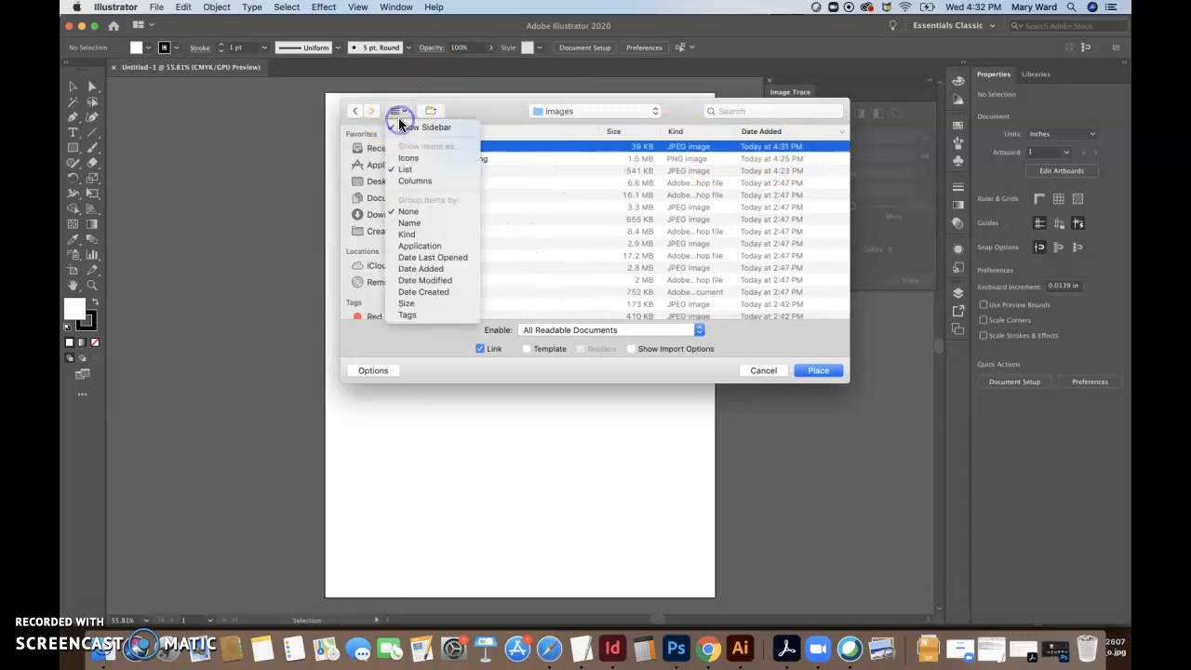
click(406, 169)
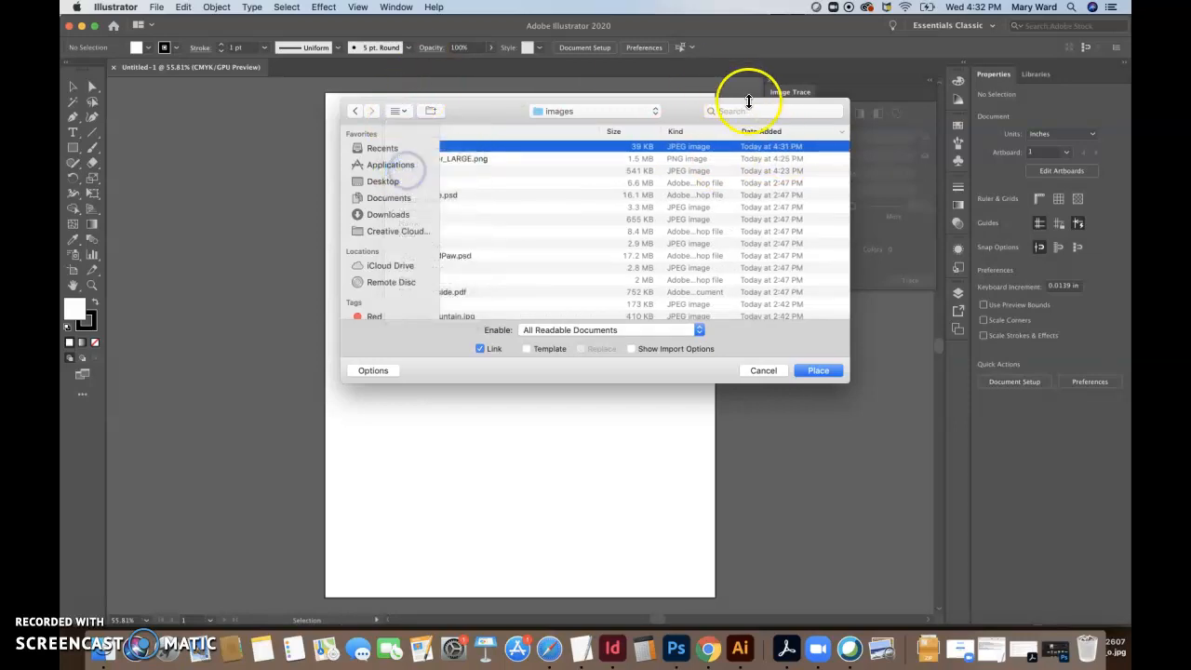
click(772, 133)
click(772, 133)
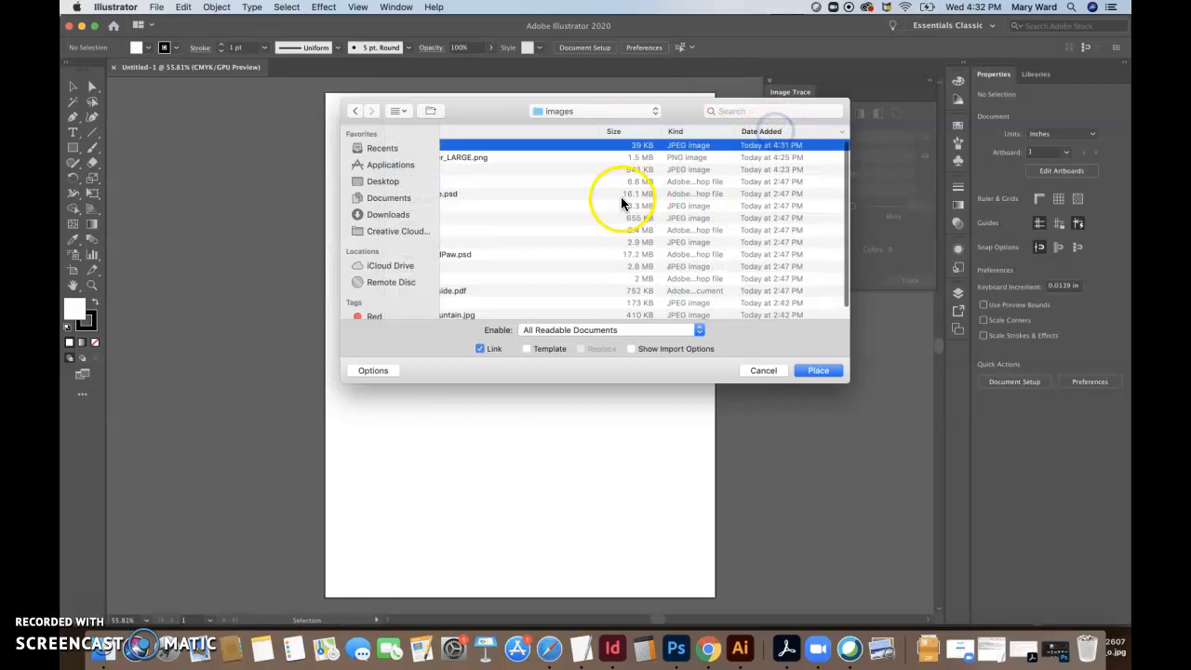
scroll(621, 203, left, 3)
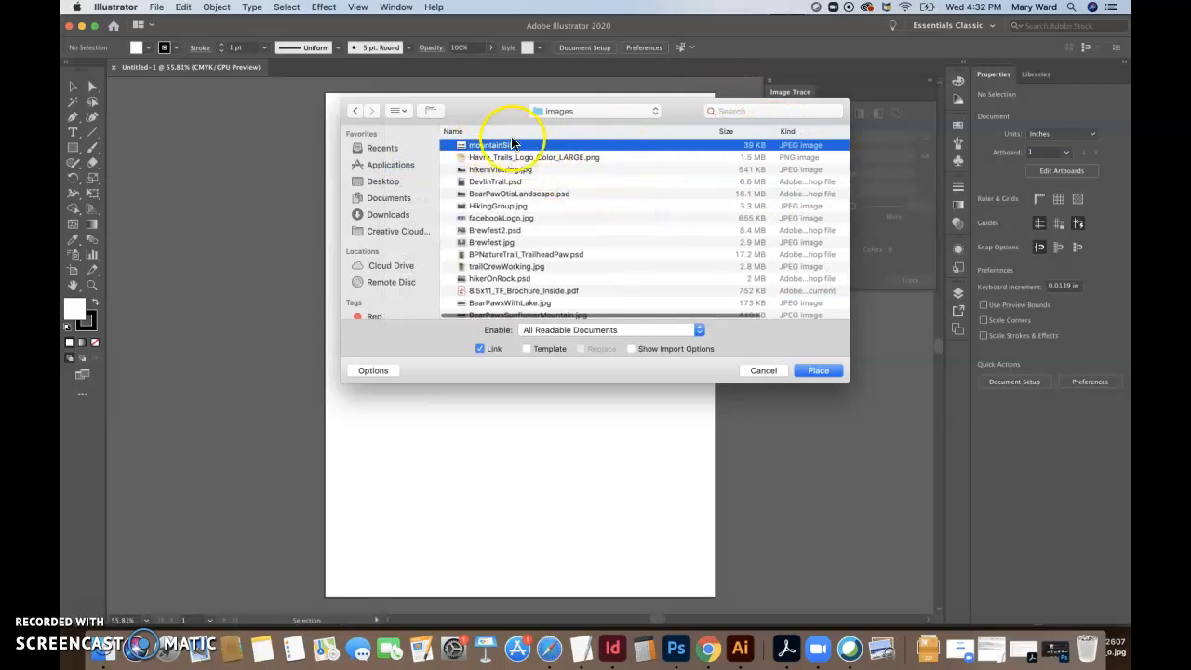
Place the linked mountainSil image at full size and move it over the artboard to about X 3.92 in, Y 5.58 in
click(816, 370)
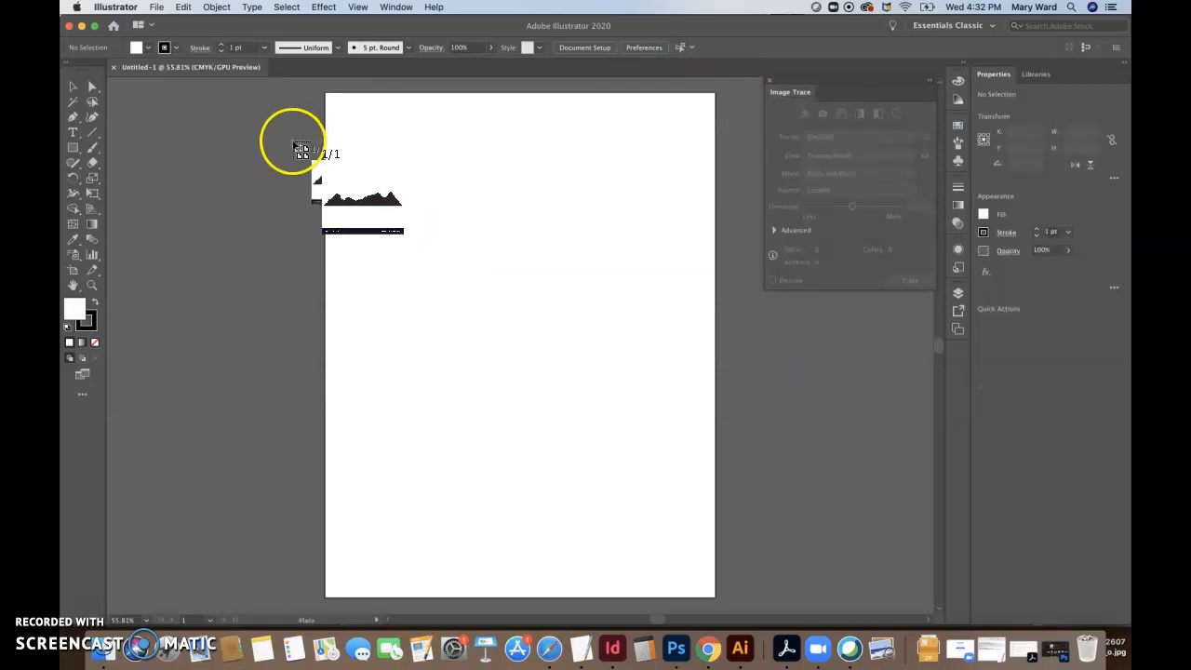
click(285, 137)
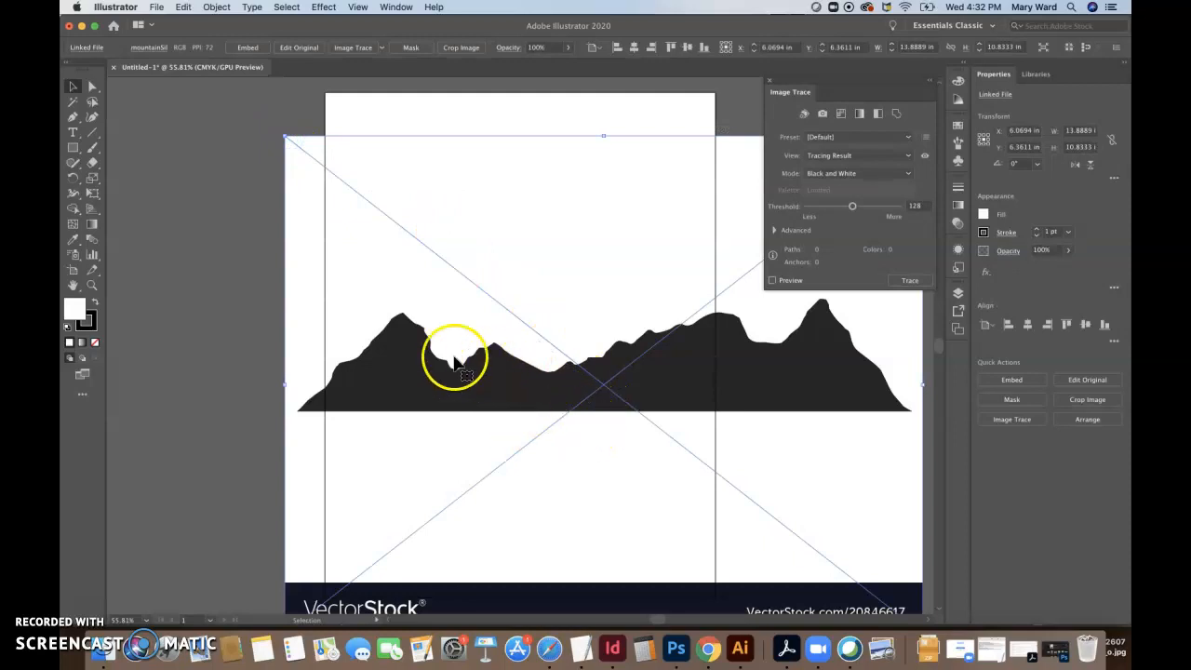
drag(455, 277, 356, 240)
click(460, 173)
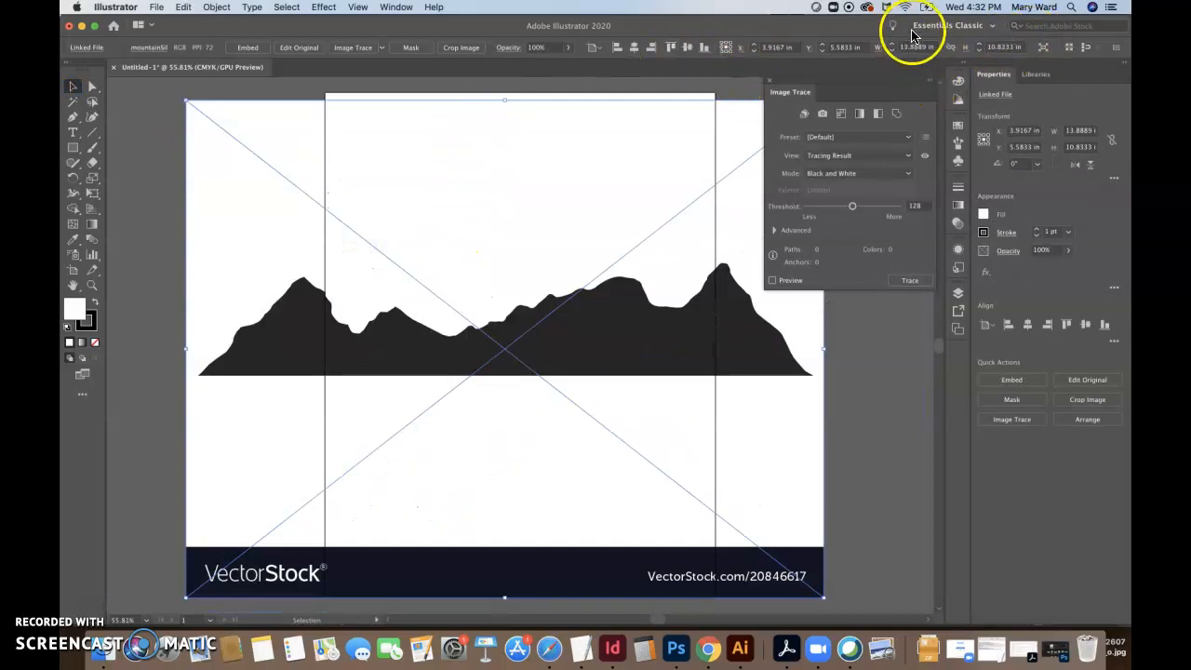
Trace the mountain image with the Black and White Logo preset and expand the tracing into editable paths
click(993, 31)
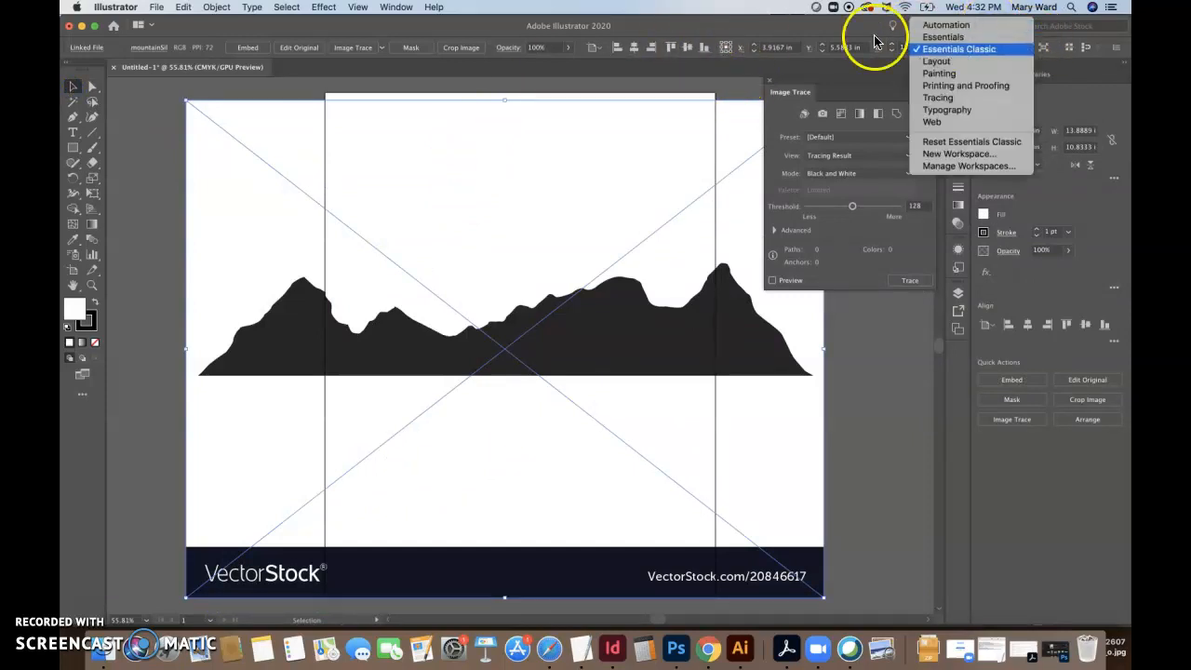
click(840, 37)
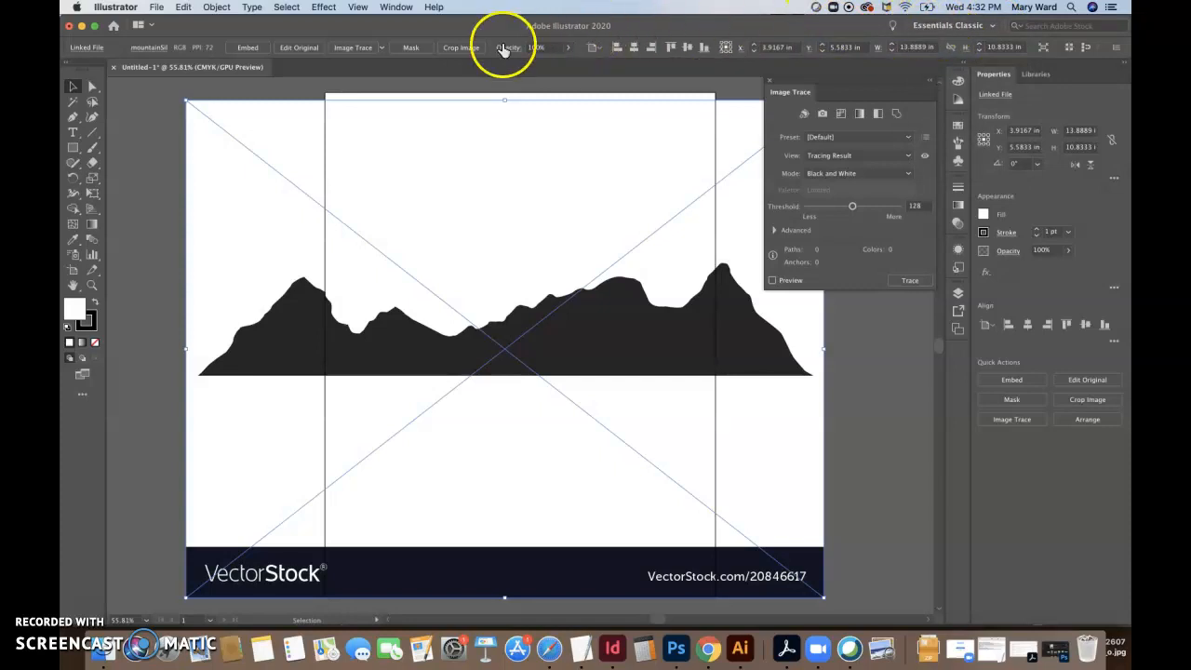
click(382, 49)
click(418, 179)
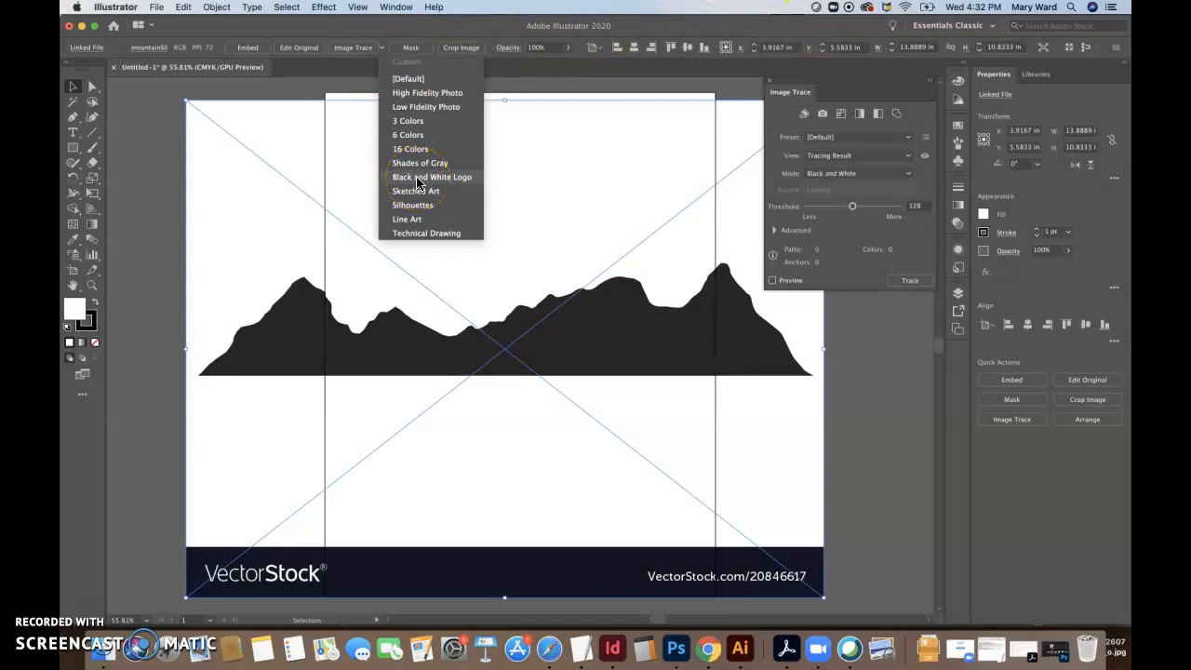
click(419, 208)
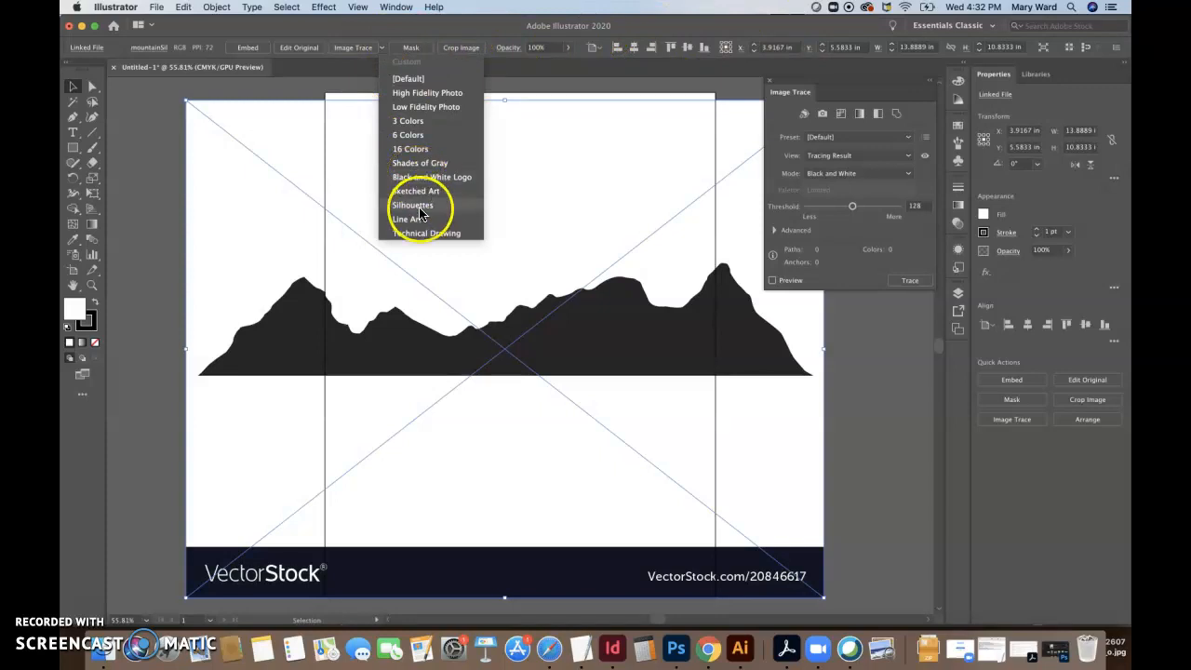
click(434, 177)
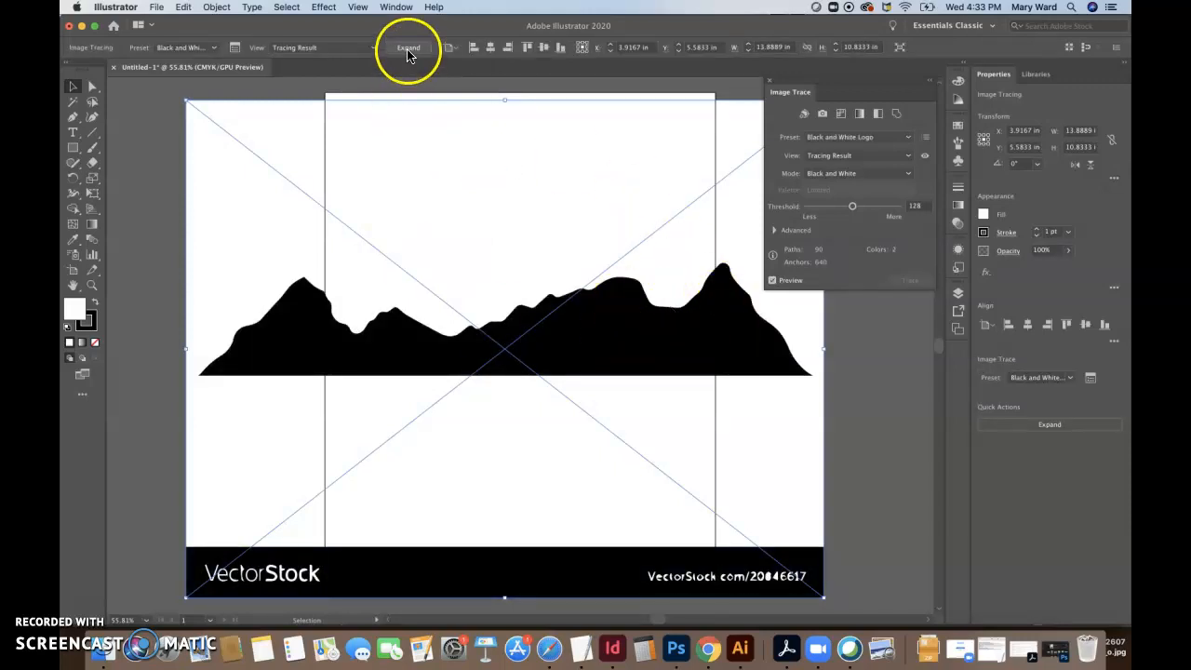
drag(877, 88, 1024, 102)
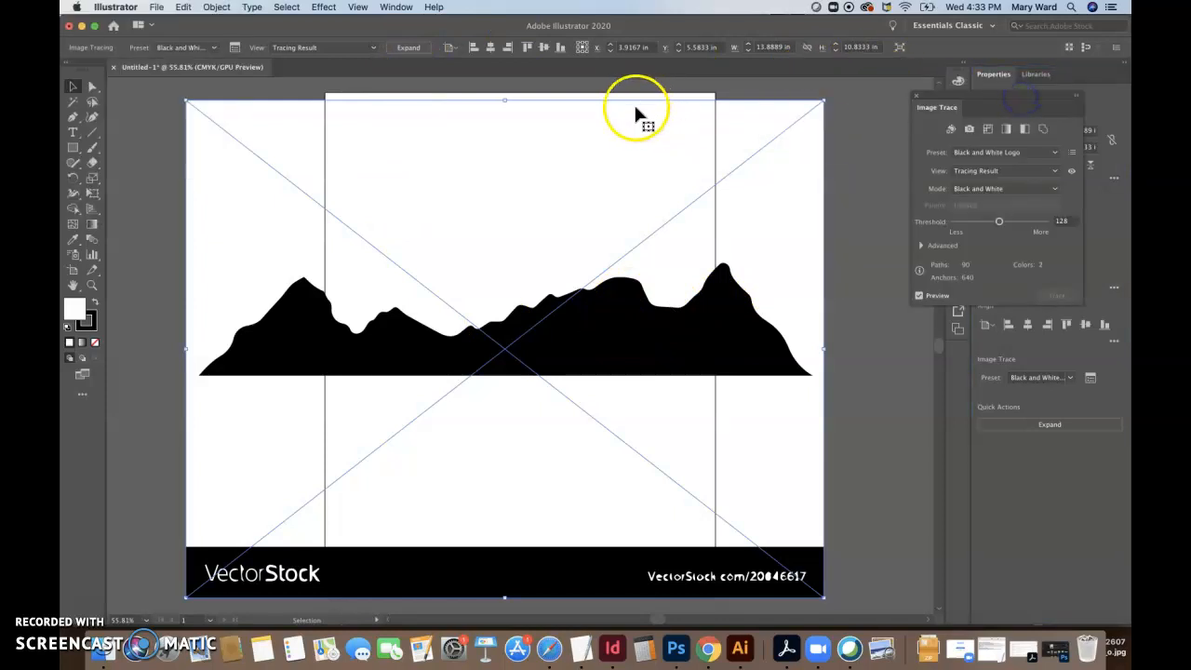
click(410, 48)
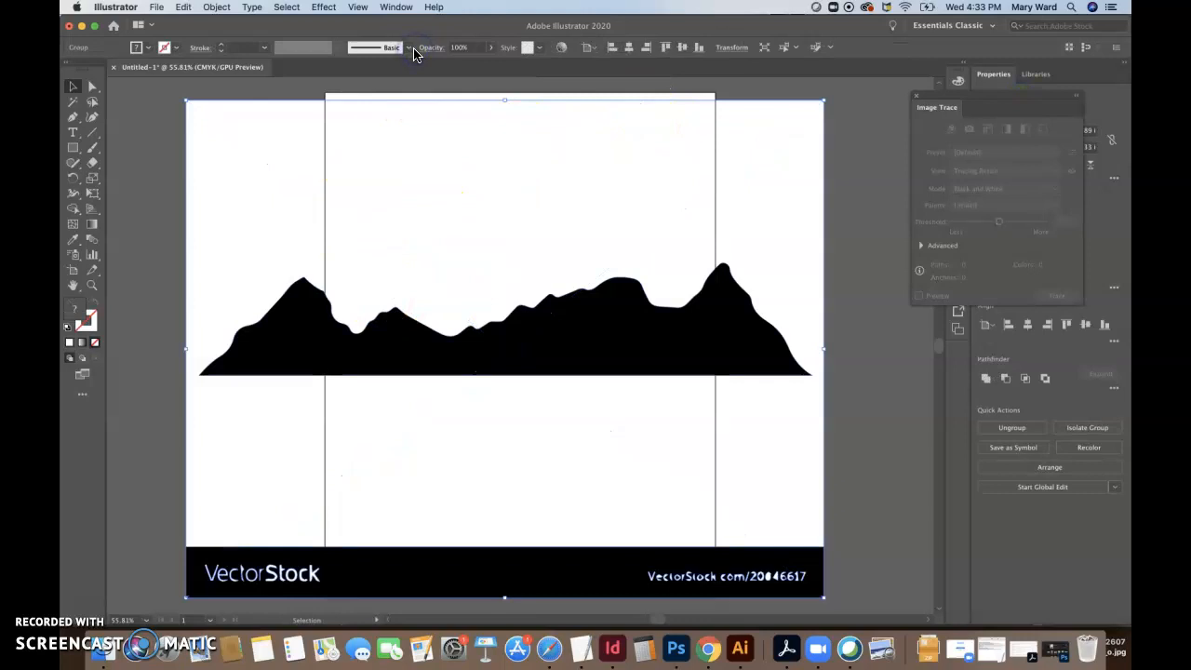
Examine the anchor points along the traced mountain's ridge line up close
key(super+equal)
key(super+equal)
key(super+equal)
key(super+equal)
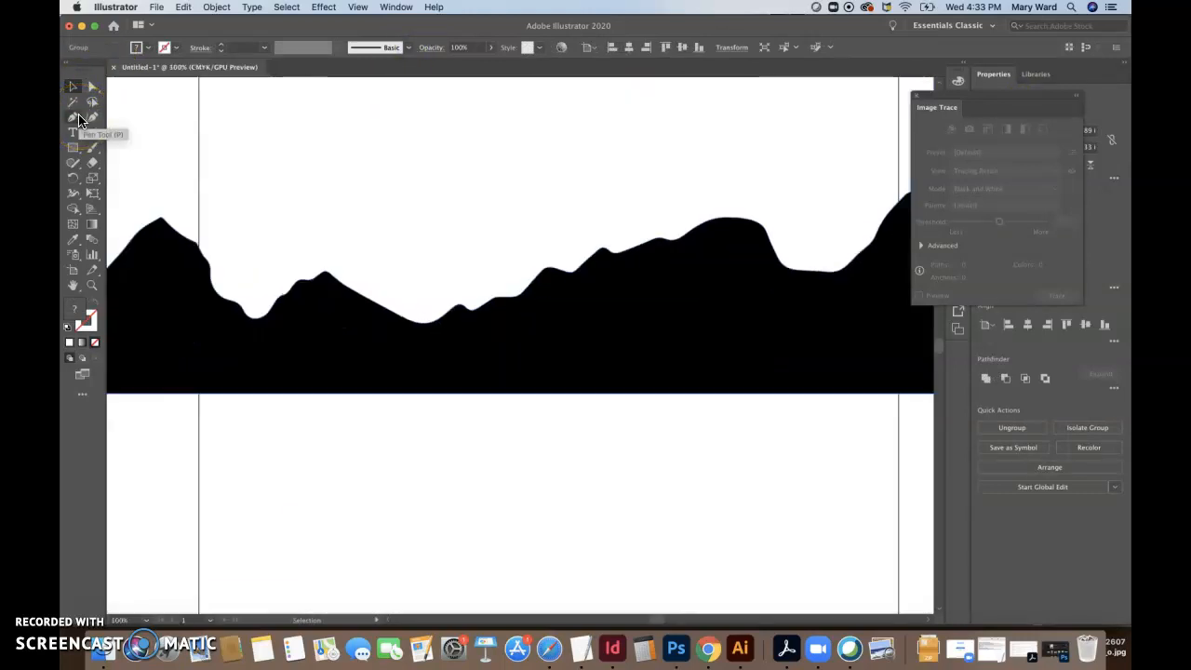
click(91, 88)
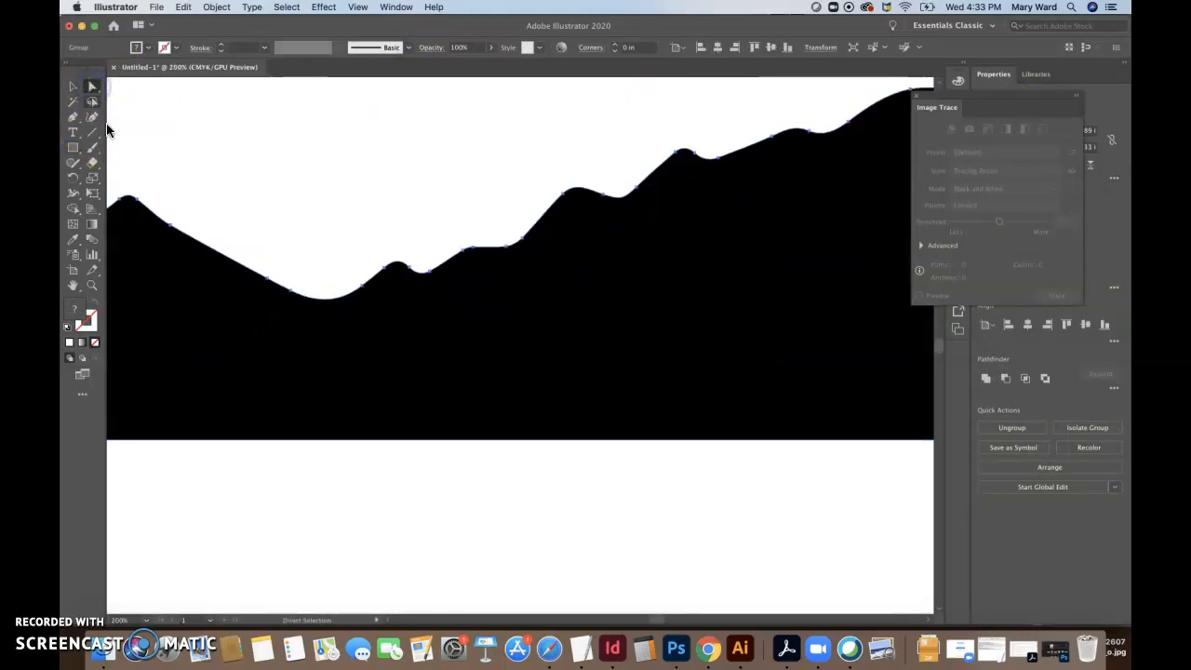
click(186, 303)
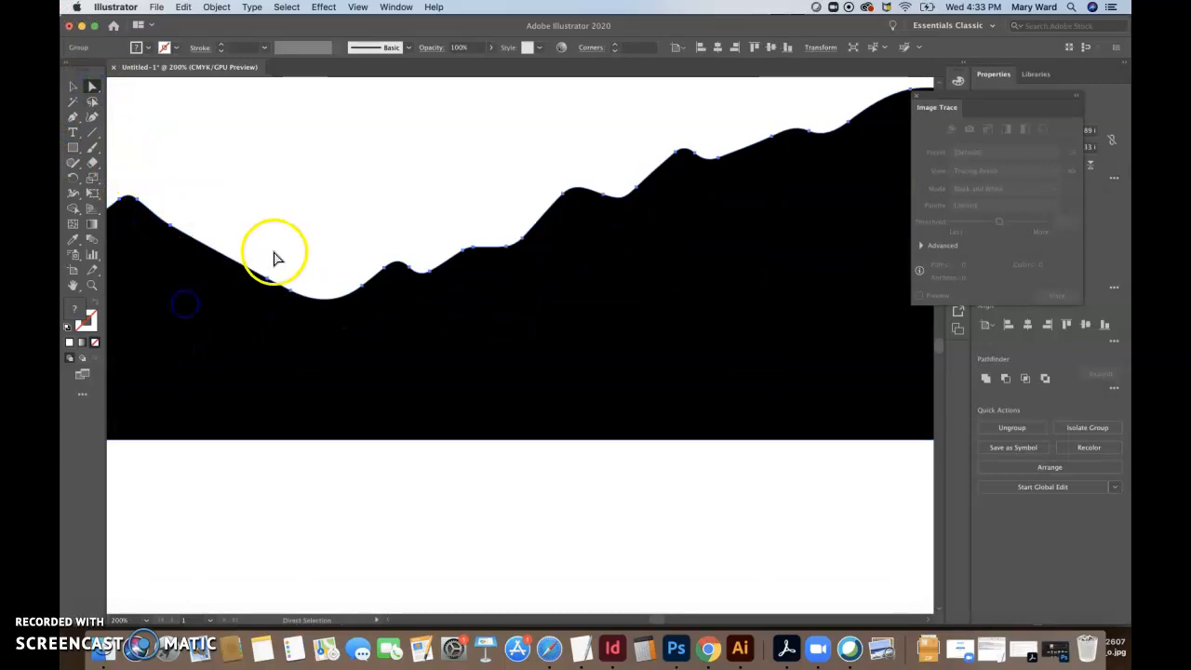
key(super+minus)
key(super+minus)
key(super+minus)
key(super+minus)
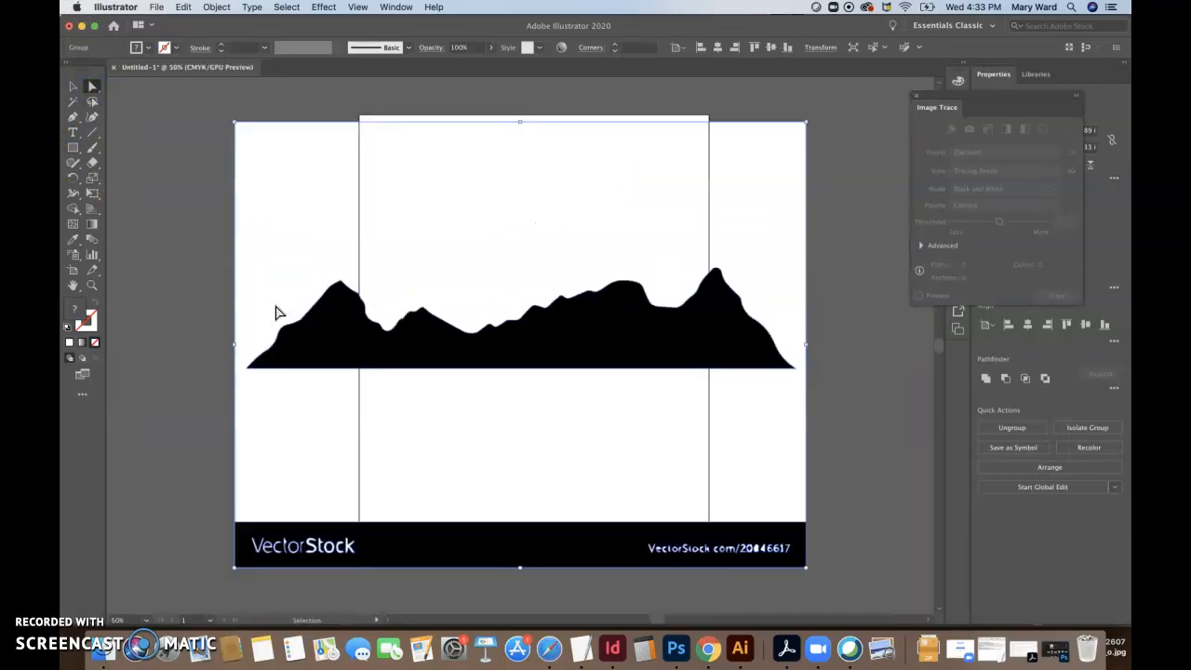
Delete the white background shape and the black VectorStock banner from the traced artwork
click(173, 306)
click(310, 240)
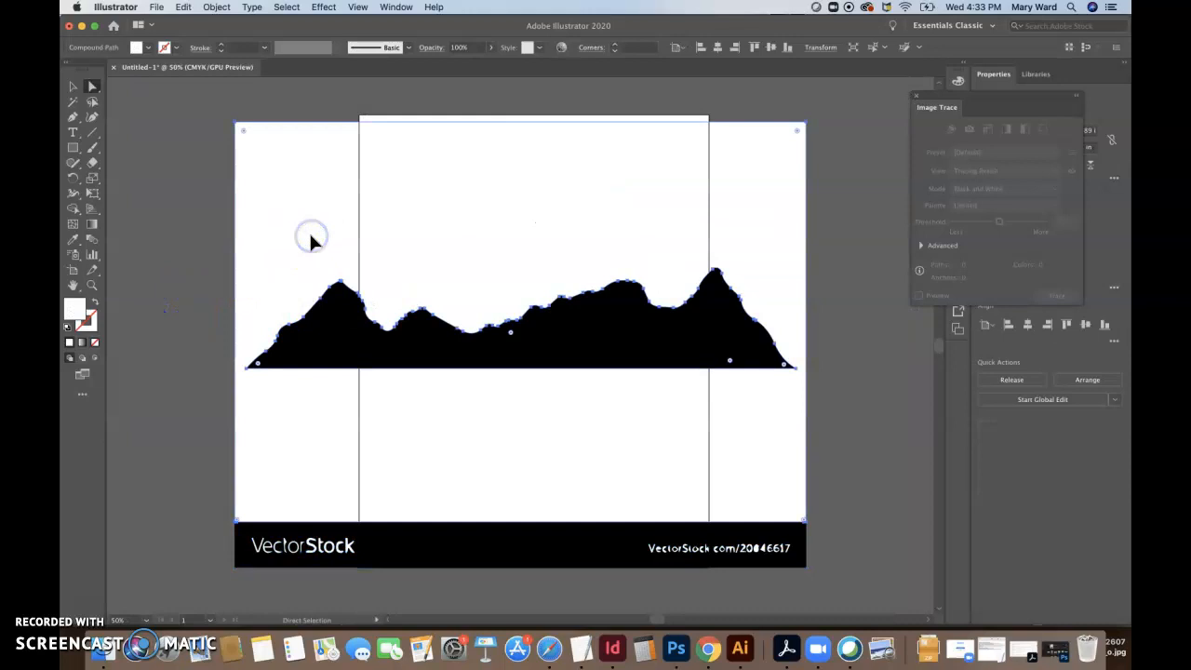
key(Delete)
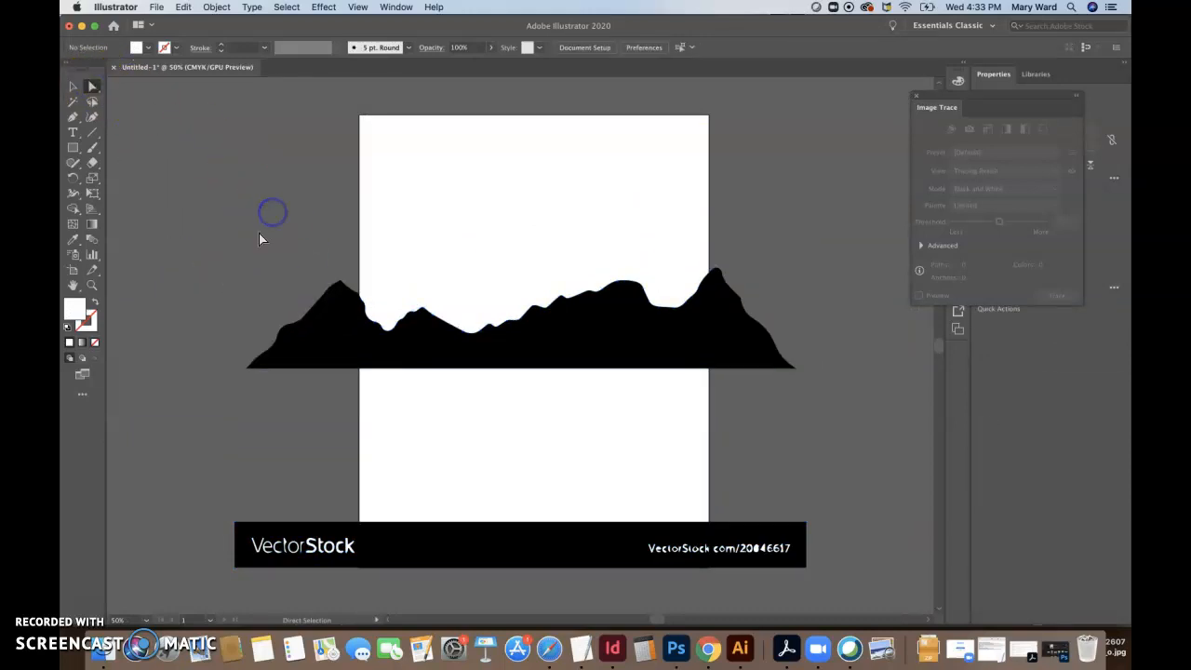
drag(287, 514, 837, 584)
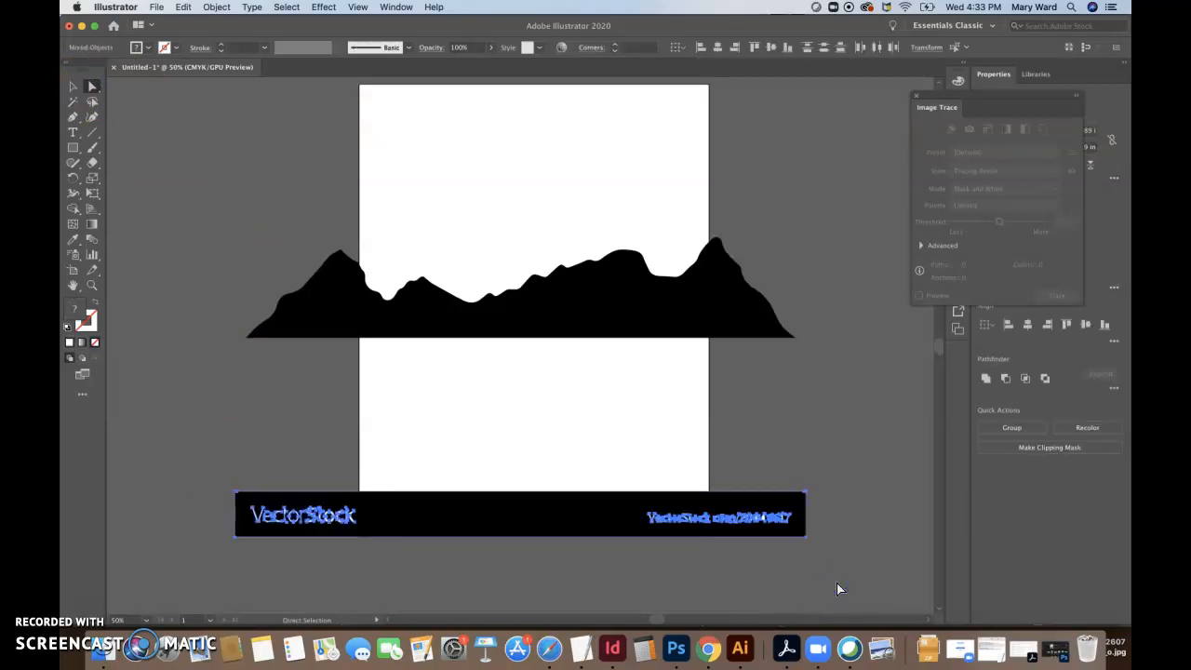
key(Delete)
Duplicate the remaining black mountain silhouette by copying and pasting it
click(674, 311)
click(624, 320)
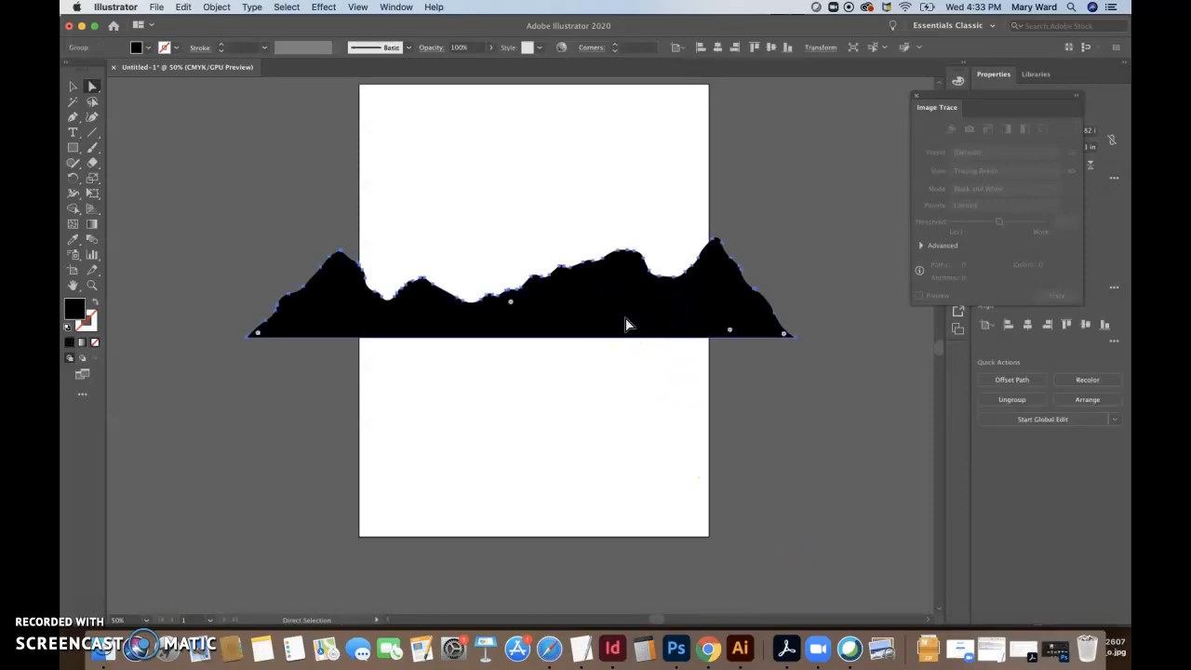
key(super+c)
key(super+v)
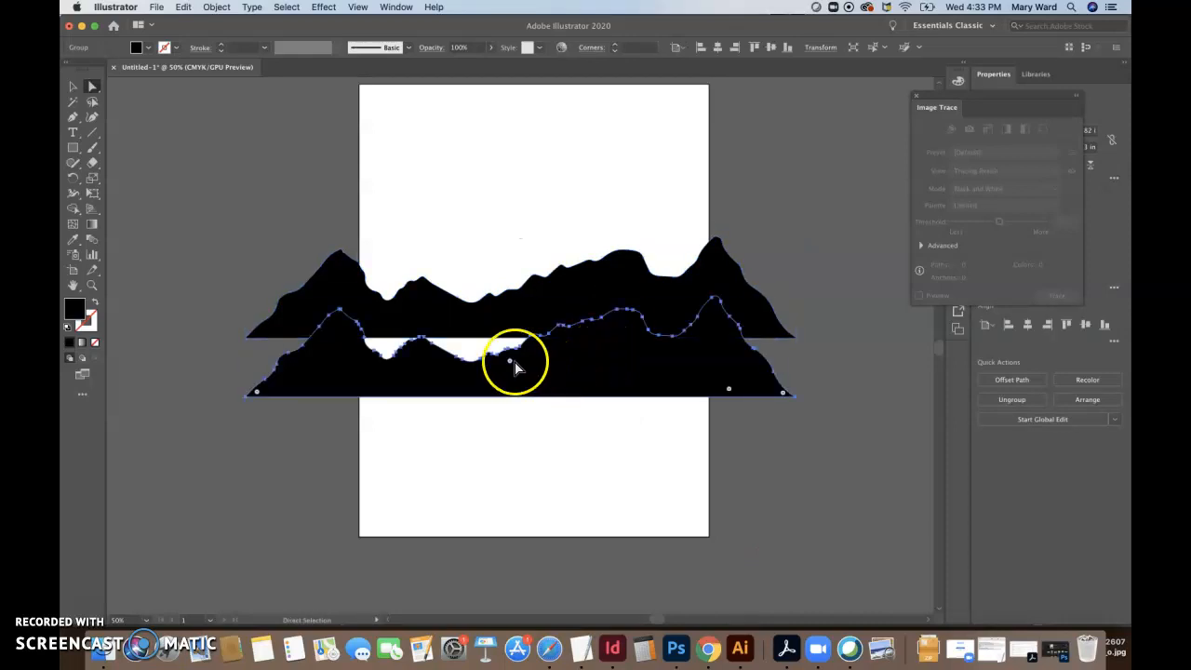
click(217, 6)
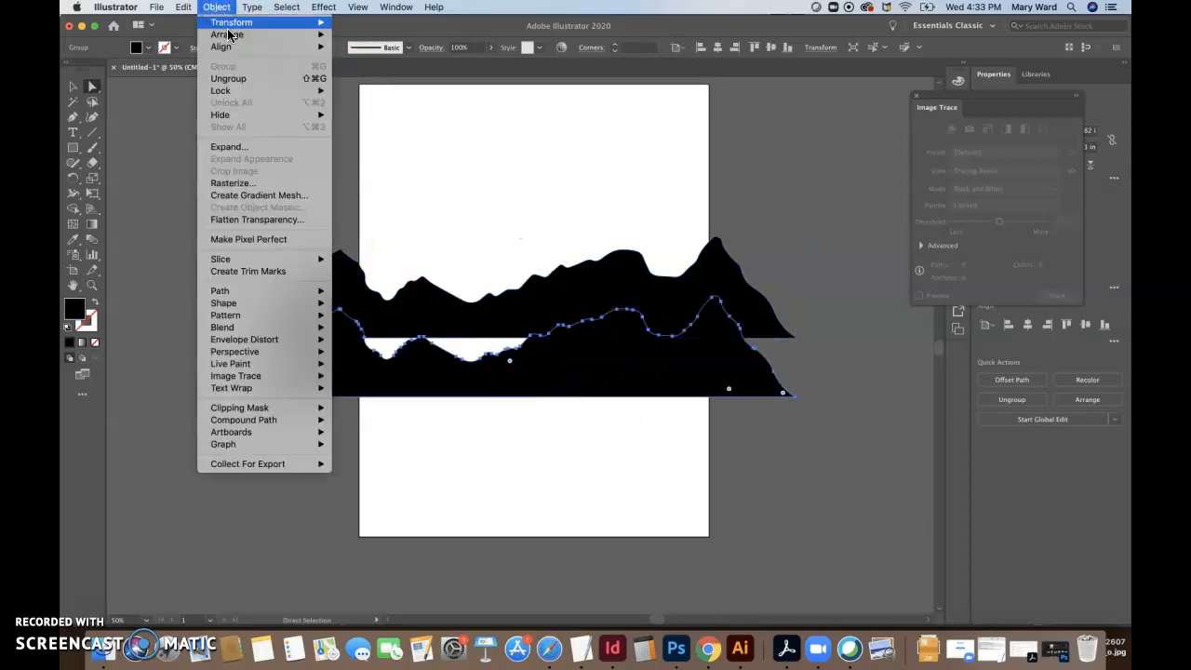
click(302, 27)
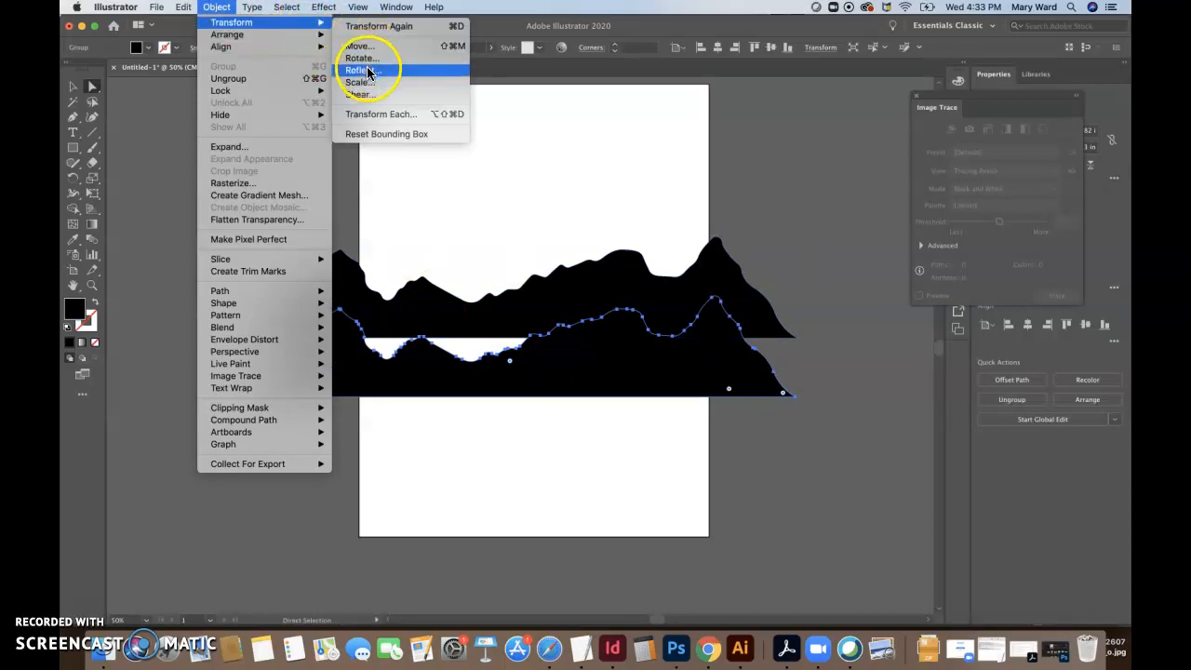
click(1029, 484)
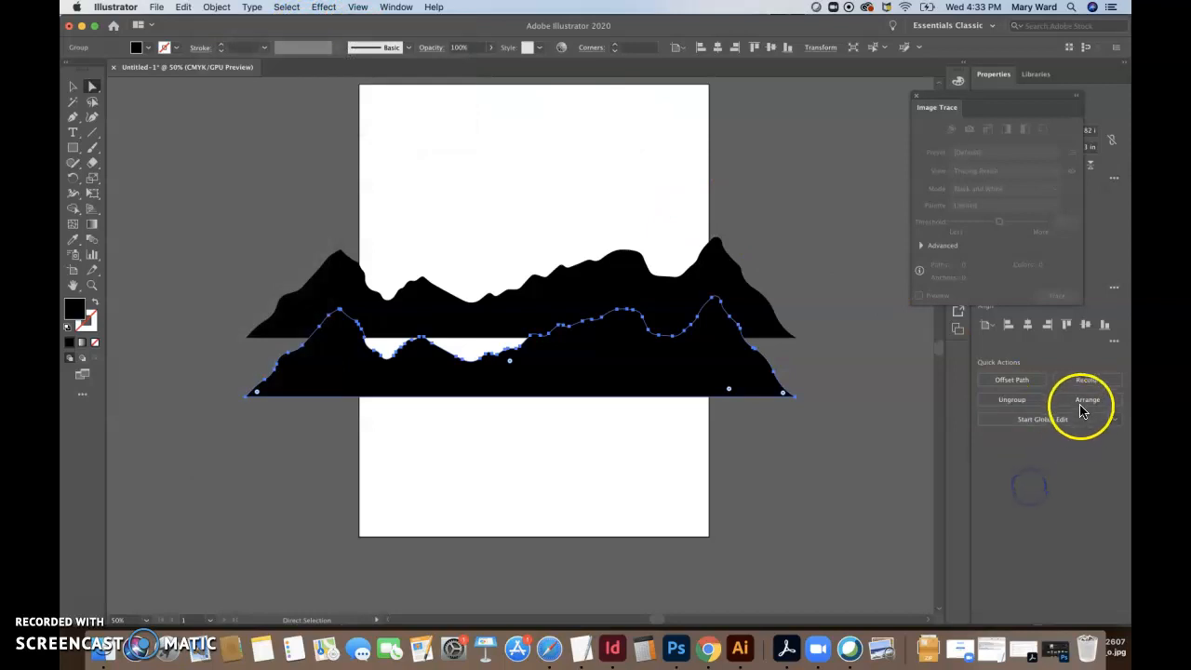
click(1086, 402)
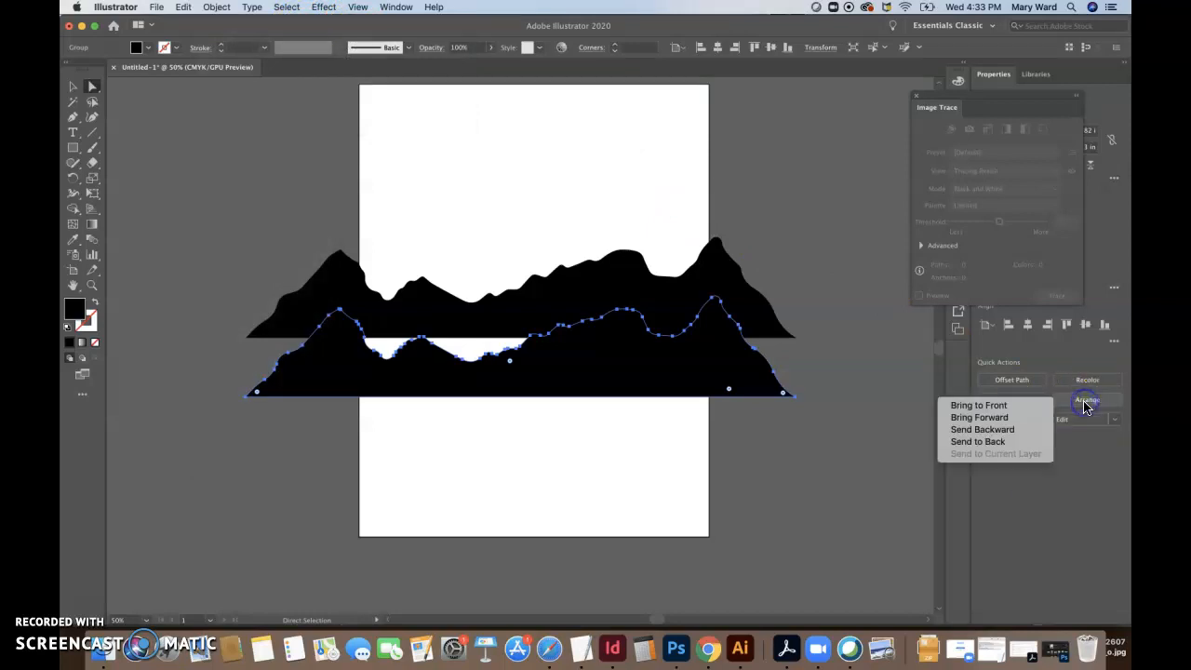
click(1069, 468)
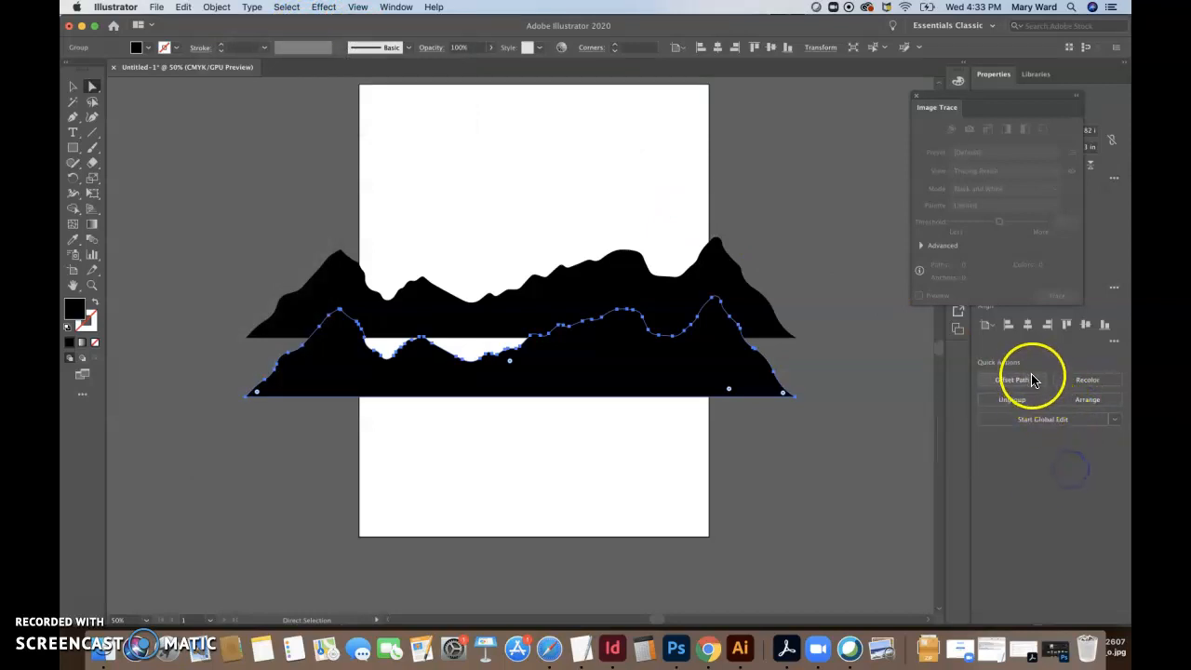
Close the Image Trace panel and reflect the pasted mountain copy across the horizontal axis
mouse_move(953, 103)
mouse_down()
mouse_move(877, 101)
mouse_move(768, 75)
mouse_up()
click(736, 72)
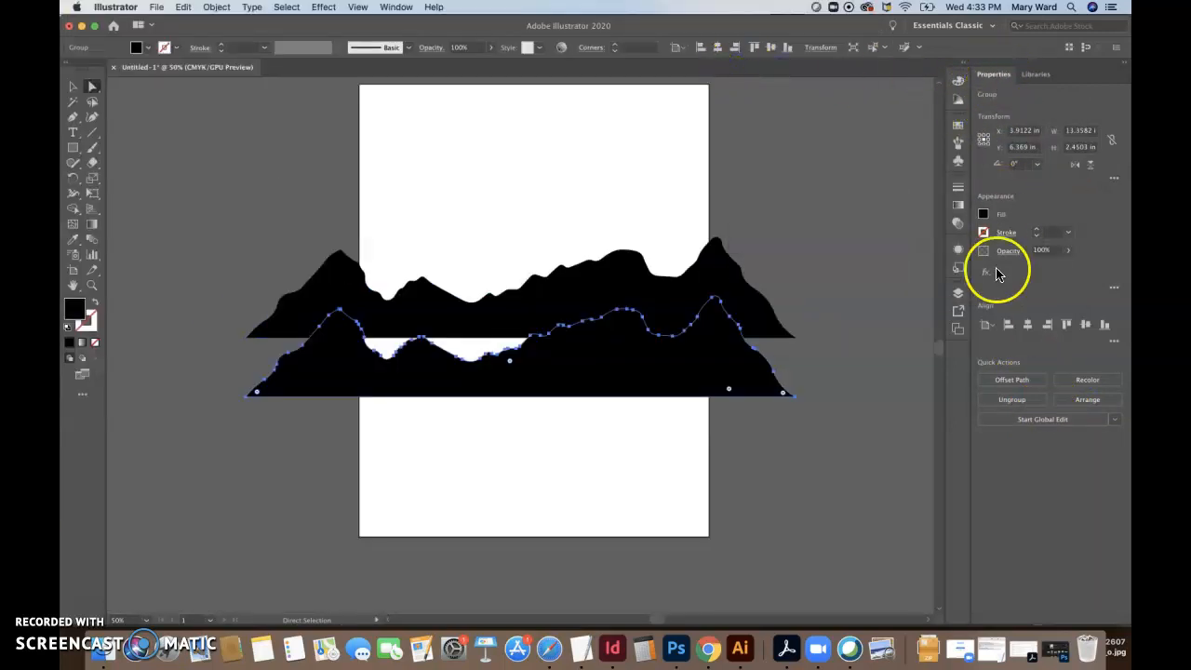
click(219, 7)
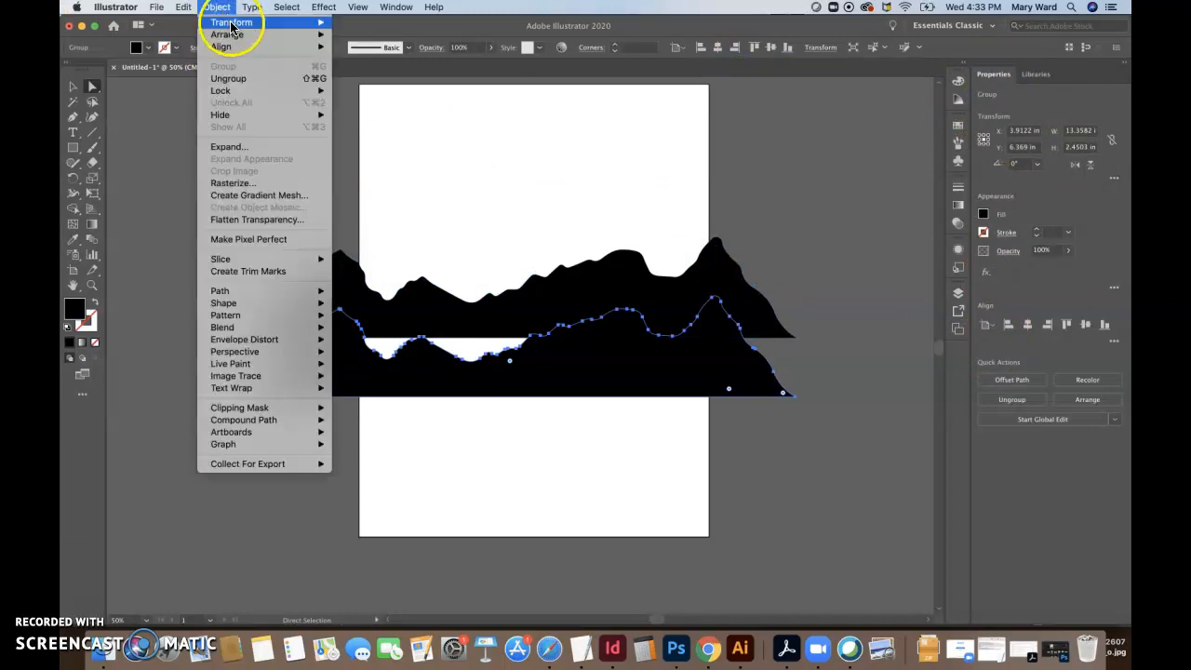
mouse_move(238, 39)
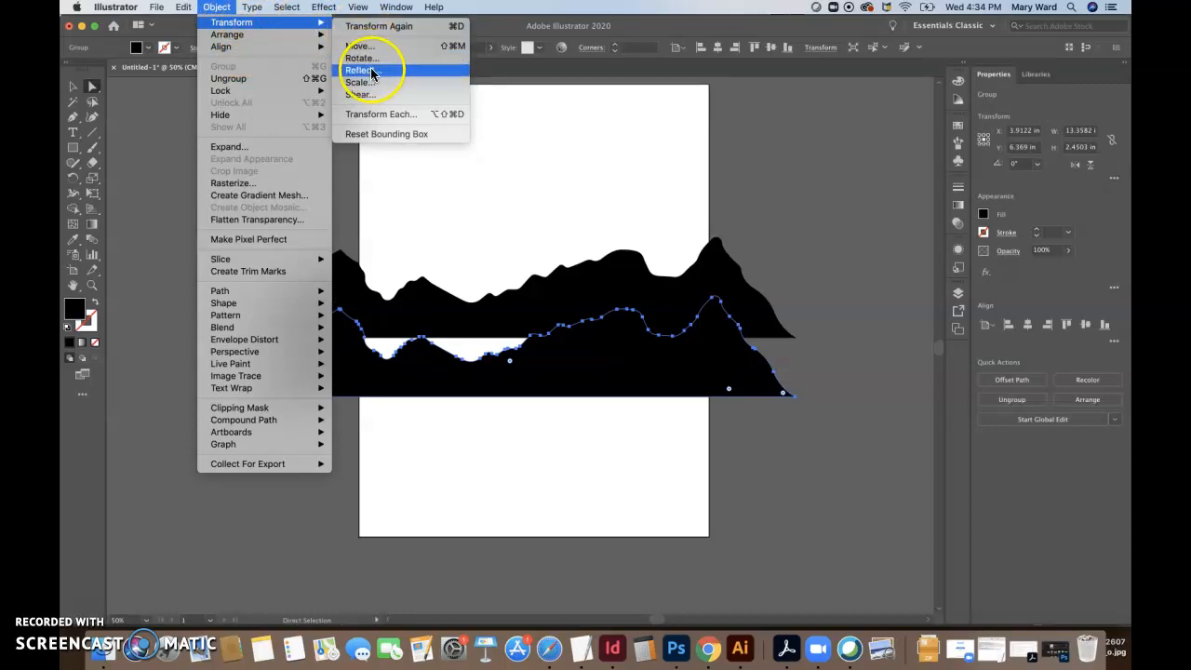
click(375, 73)
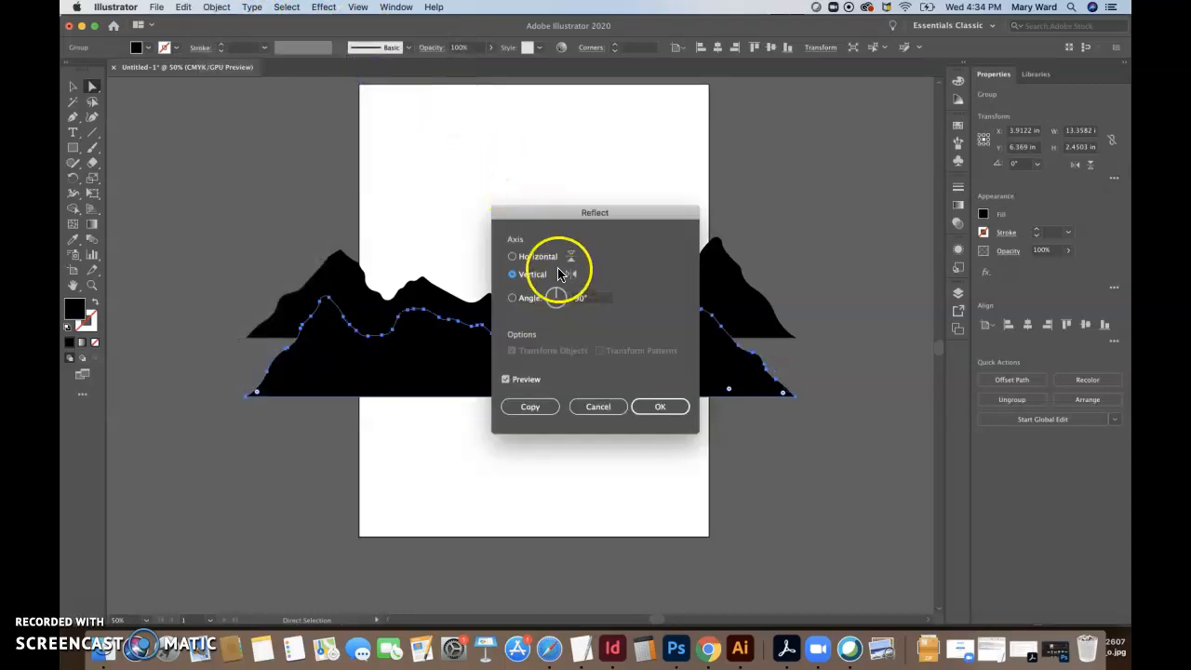
click(513, 255)
click(662, 406)
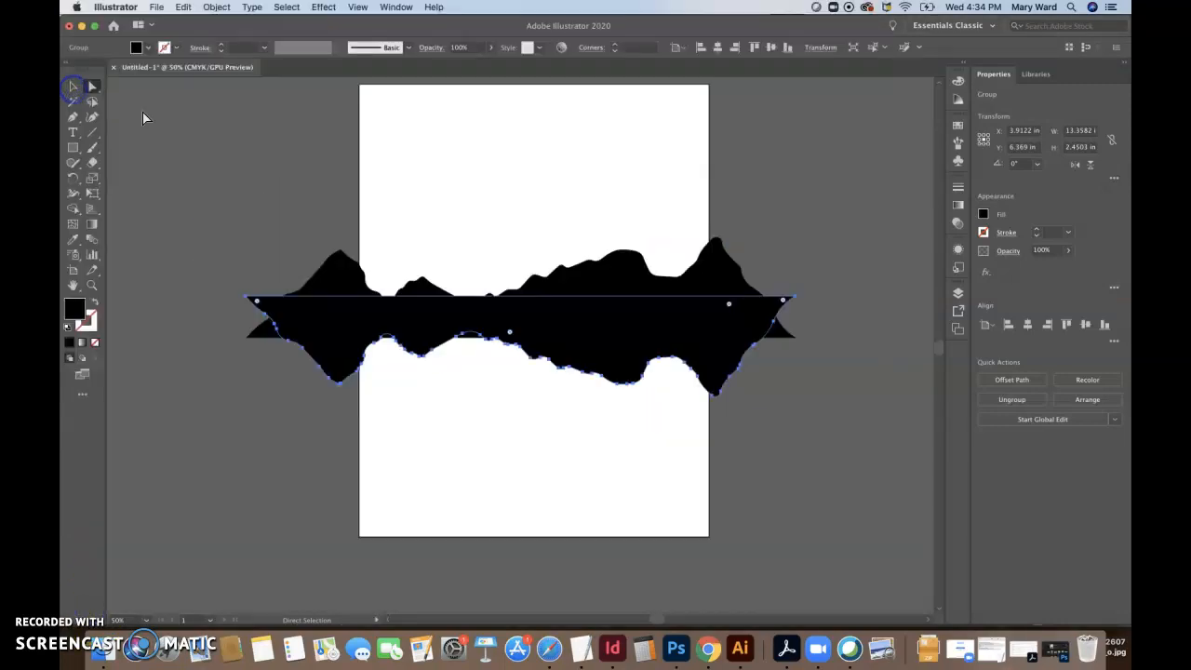
Move the flipped mountain down to about X 3.93 in, Y 7.66 in, so its flat edge meets the original's base
click(202, 162)
drag(314, 317, 315, 362)
drag(318, 362, 317, 362)
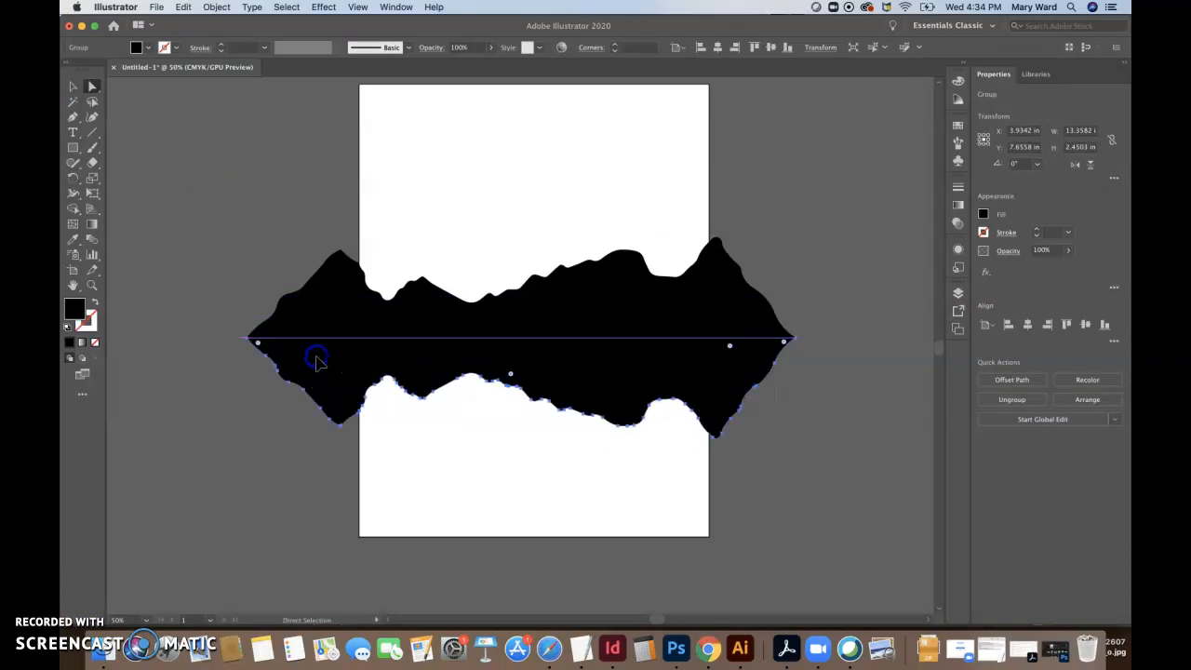
Select both mountain silhouettes, unite them into a single shape and select the merged shape
click(829, 487)
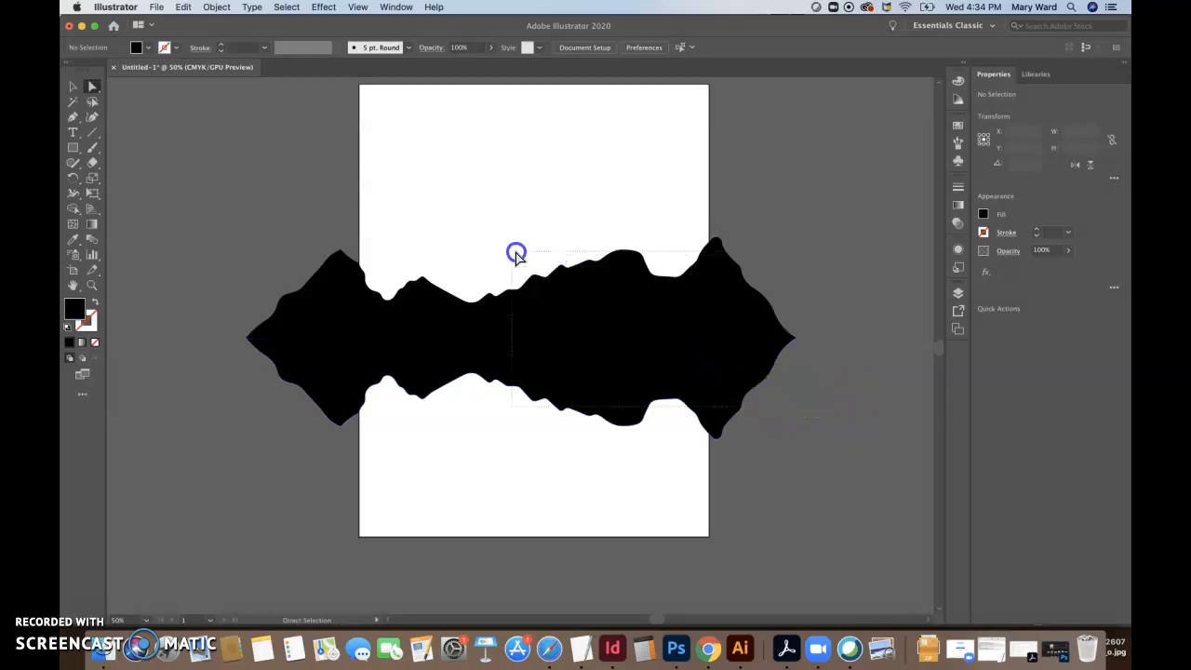
key(super+a)
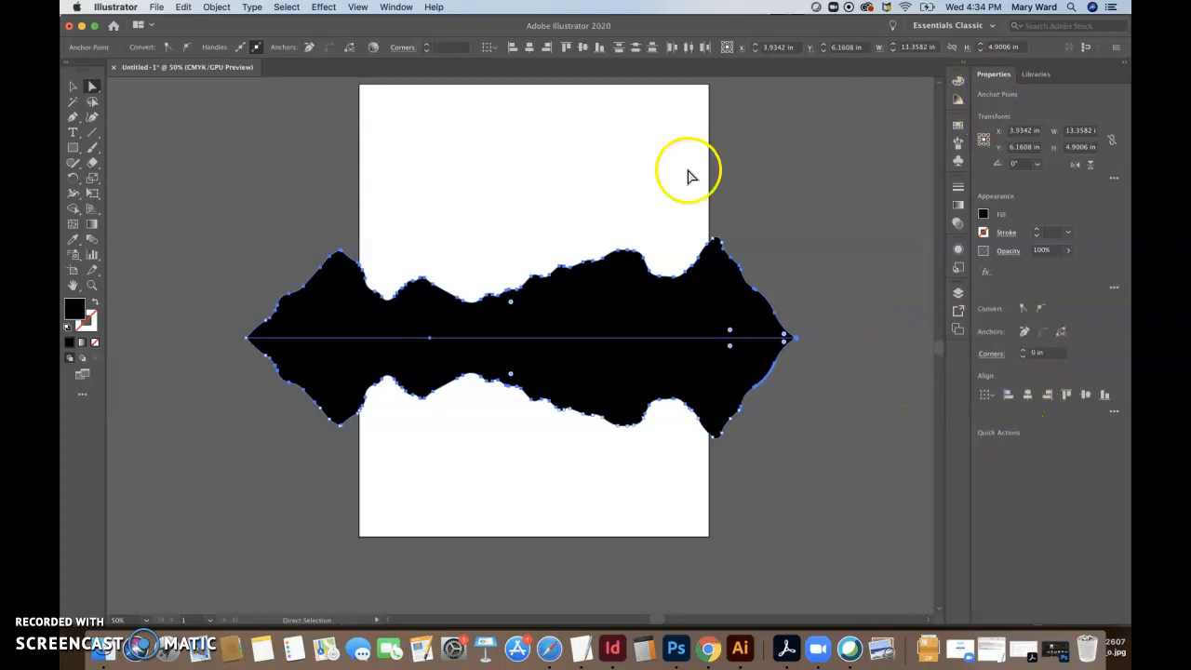
click(76, 88)
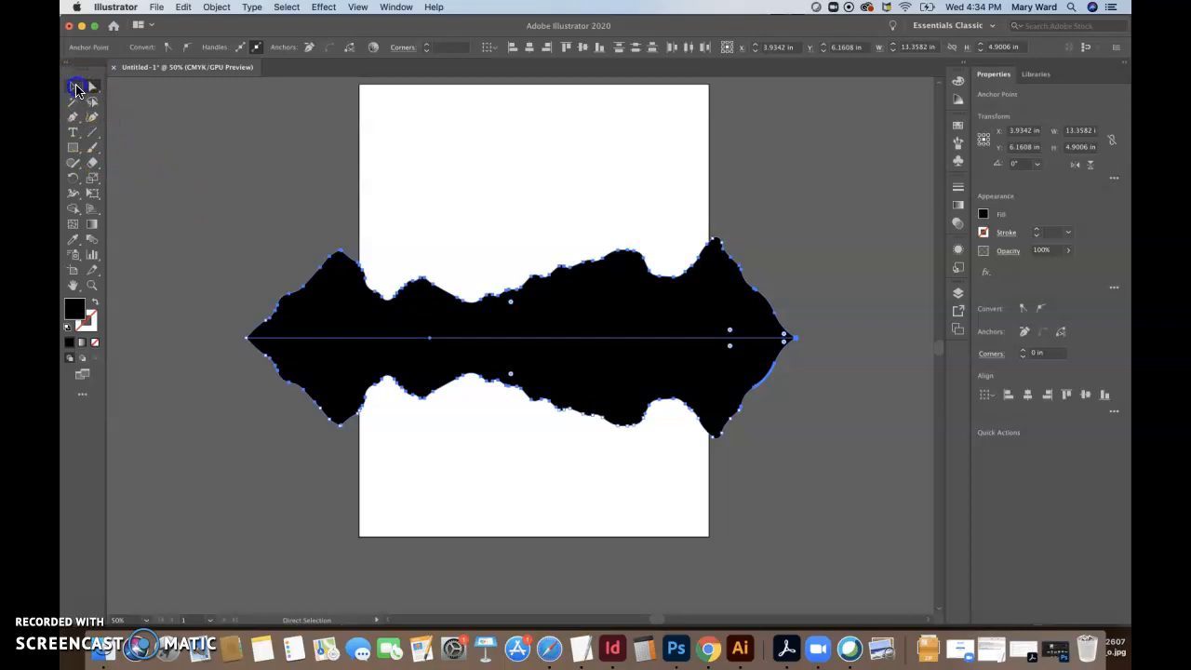
click(244, 183)
click(416, 277)
drag(417, 277, 618, 448)
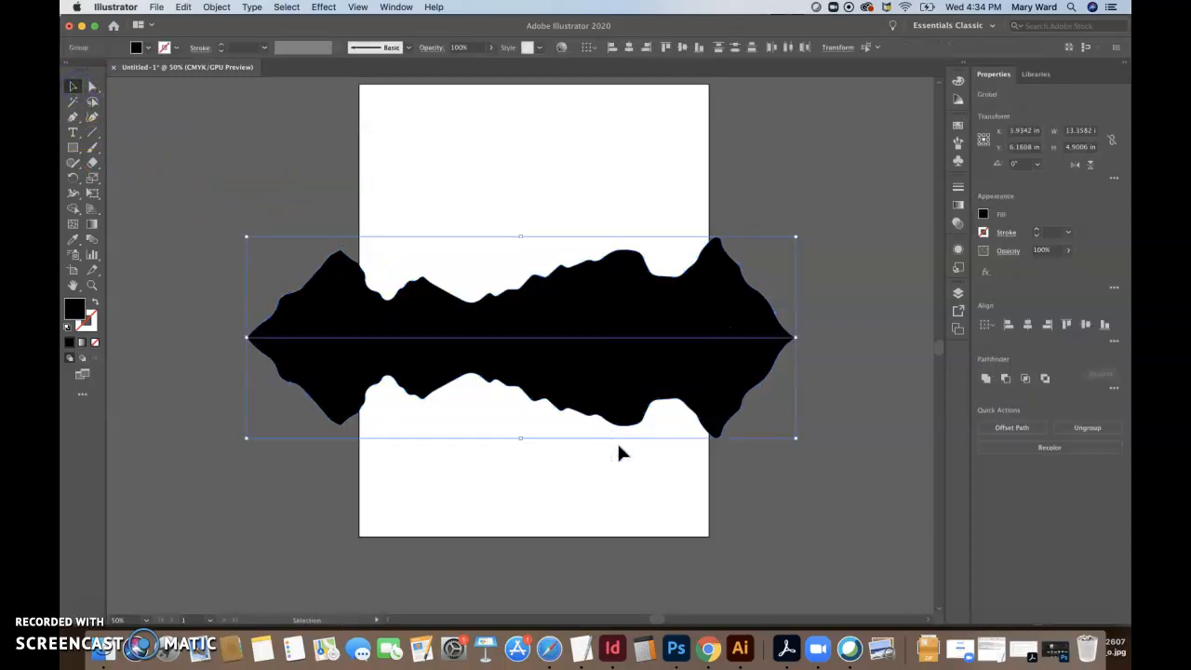
click(231, 162)
drag(739, 465, 660, 399)
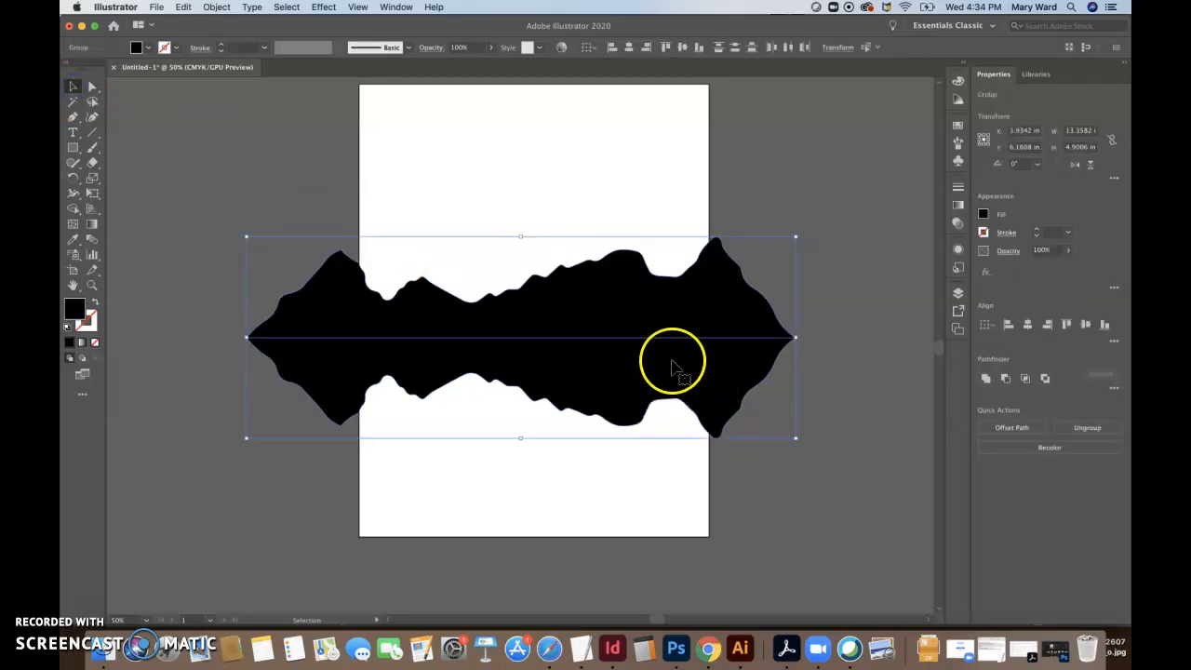
click(987, 382)
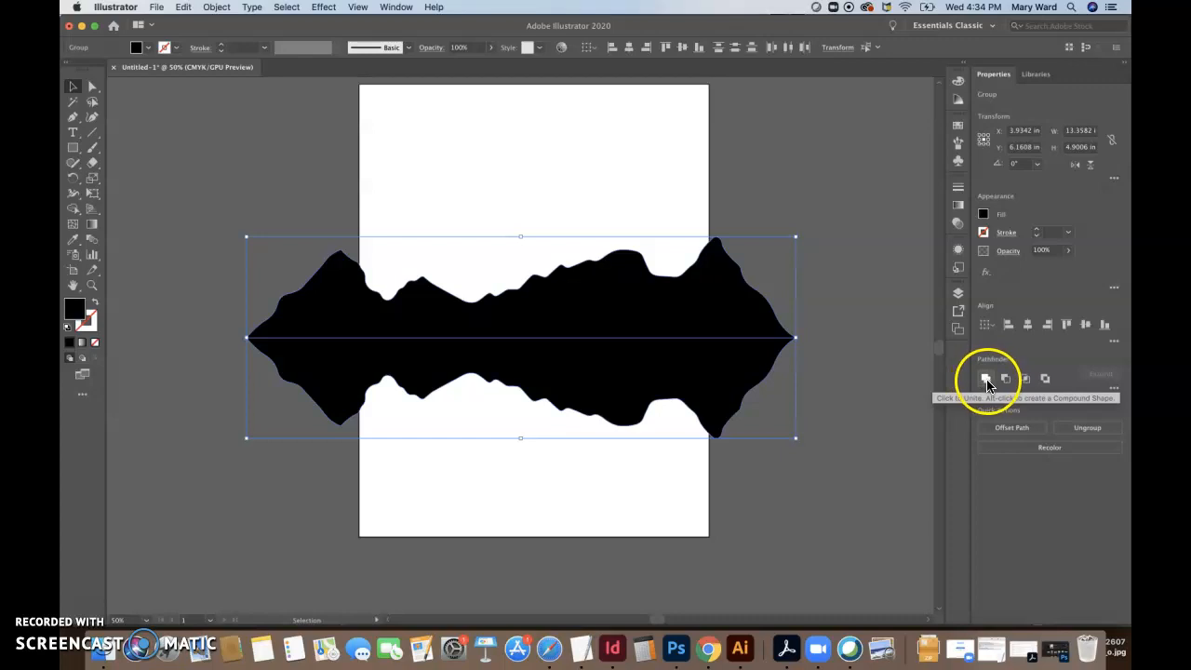
click(987, 382)
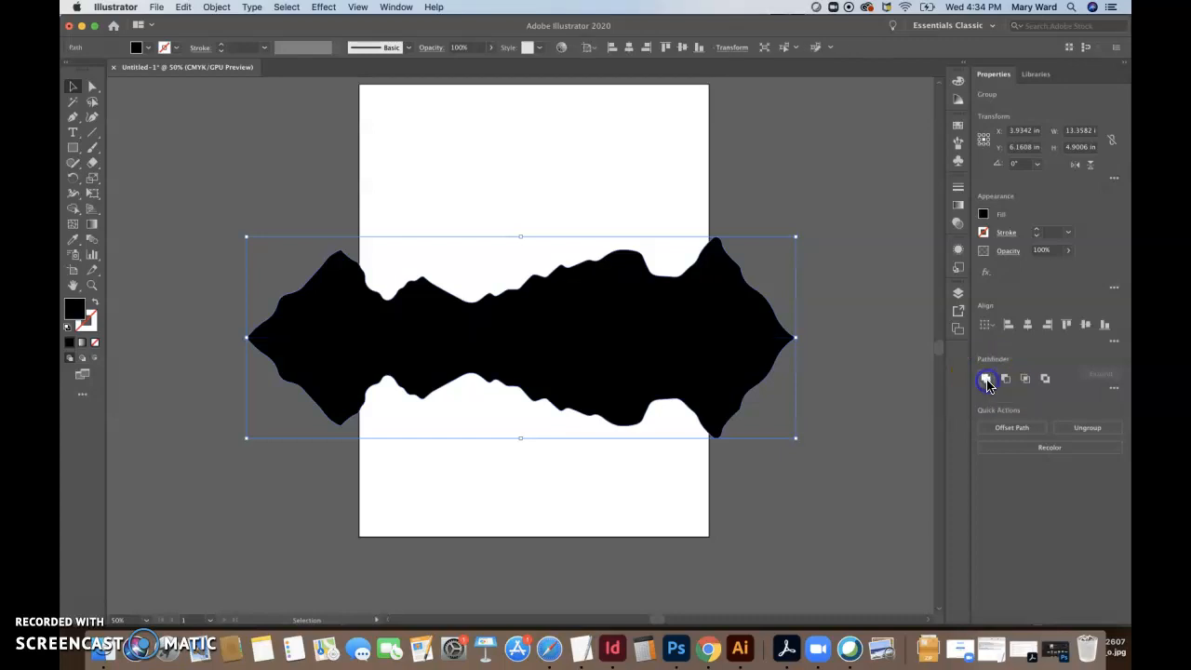
click(189, 240)
click(296, 341)
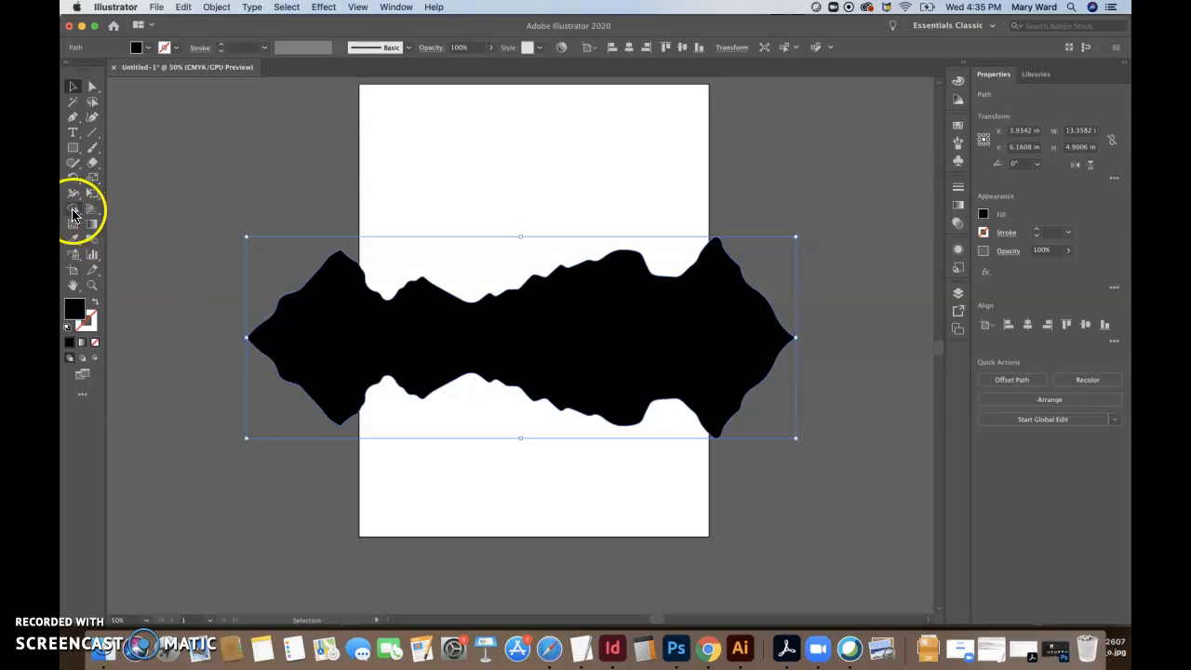
Reselect the whole merged mountain shape and copy it
click(161, 282)
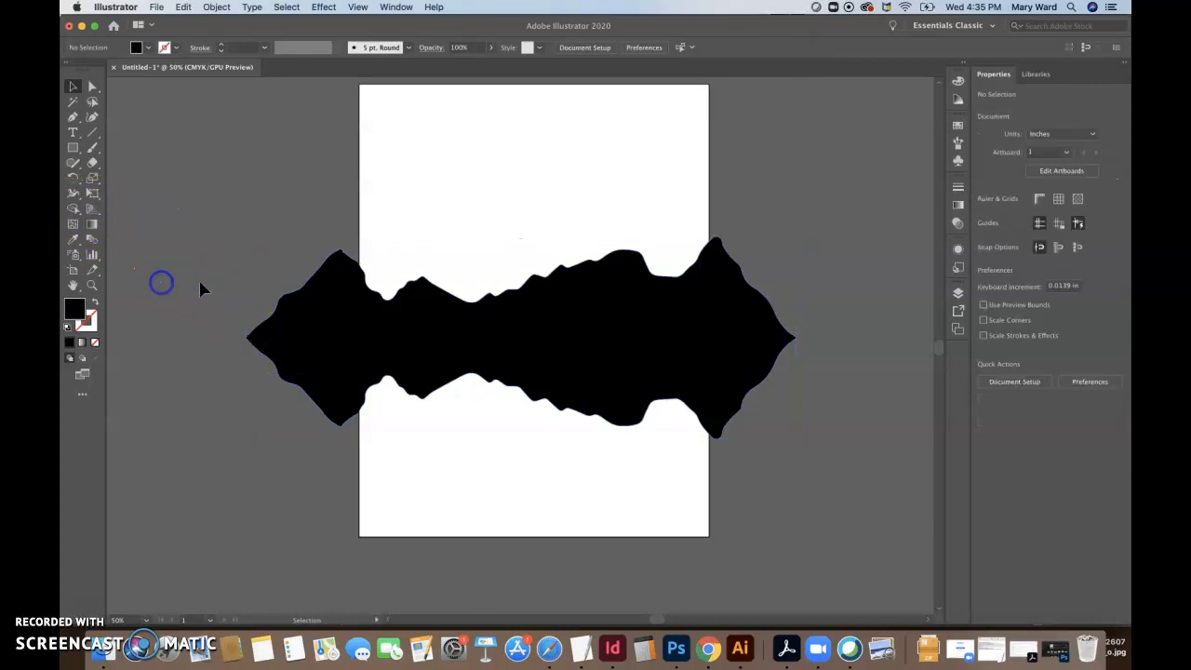
click(420, 343)
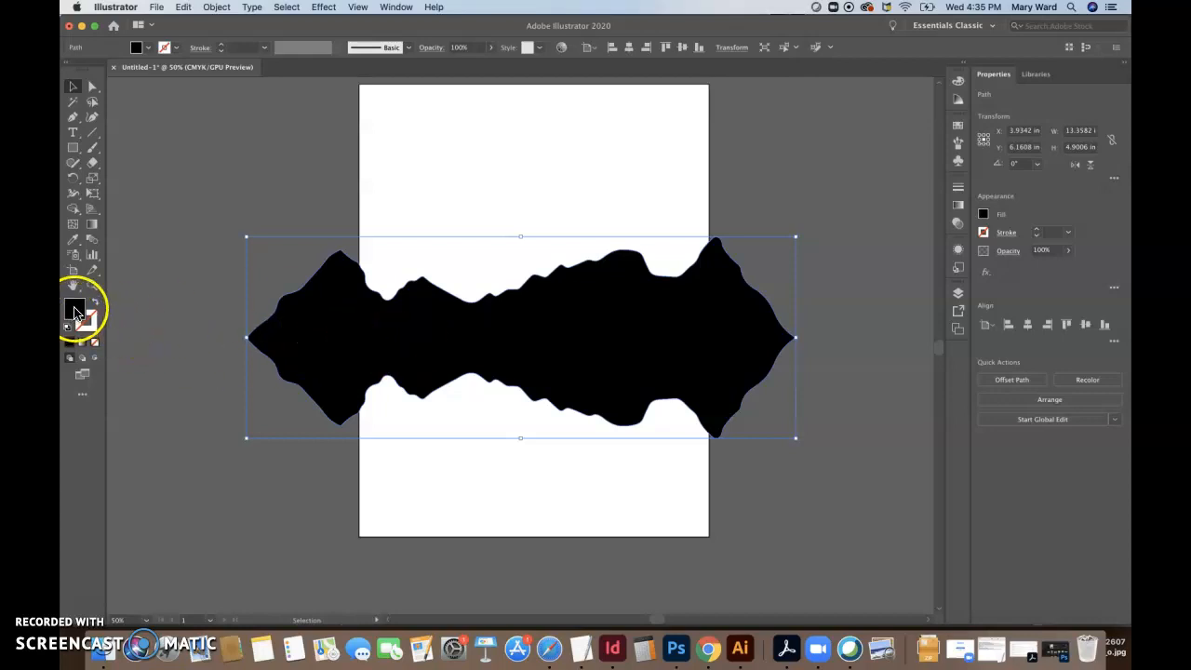
key(a)
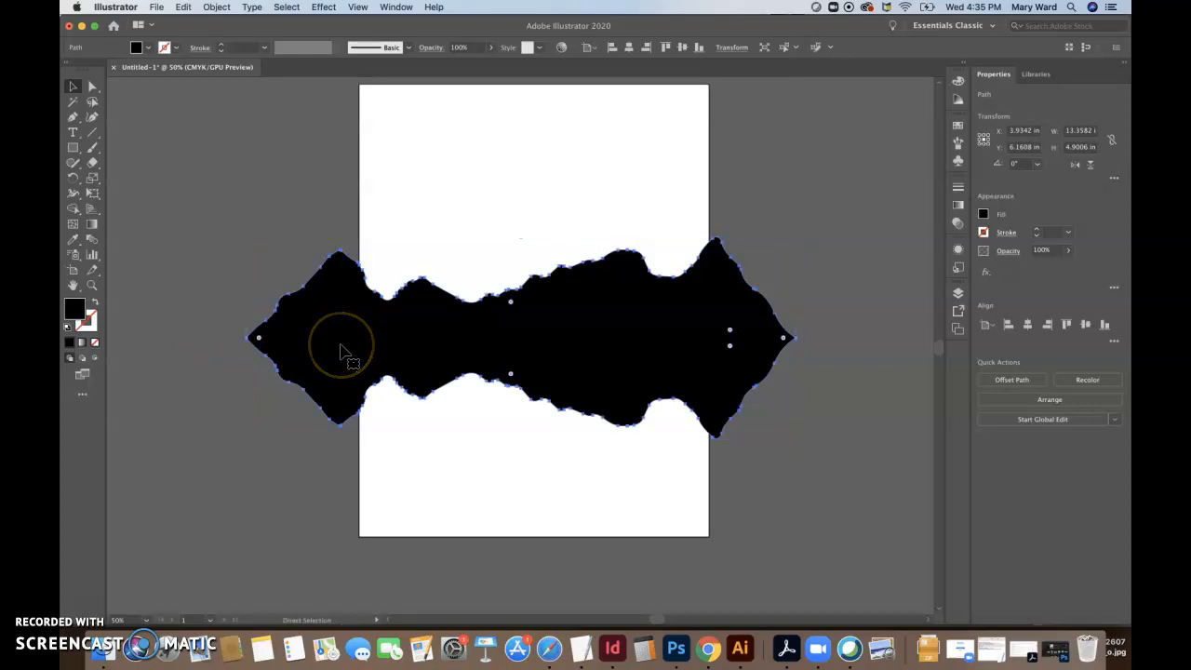
key(v)
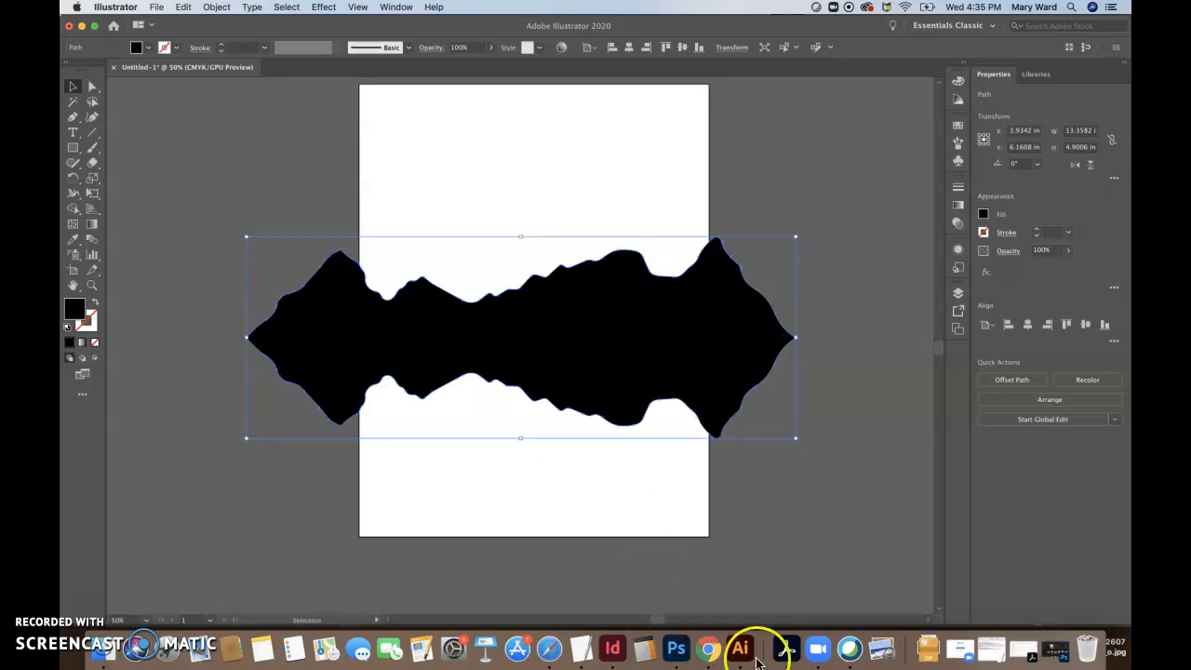
Switch to InDesign and open page 1 of the blank tri-fold brochure document
click(613, 649)
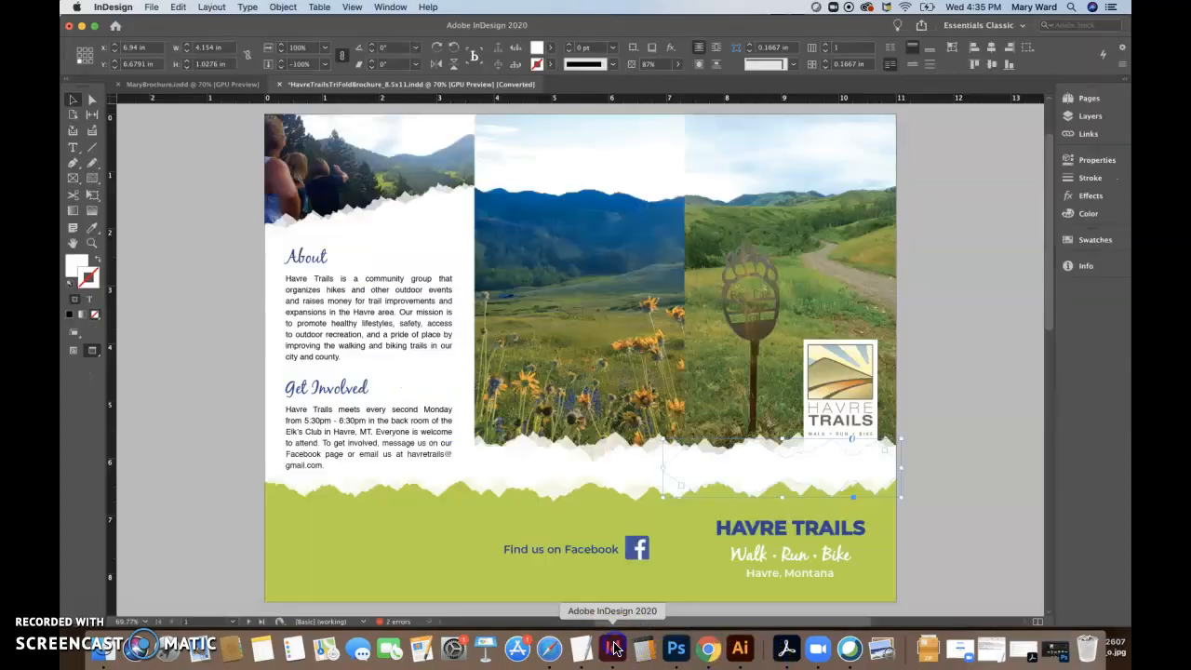
click(195, 83)
scroll(445, 293, up, 5)
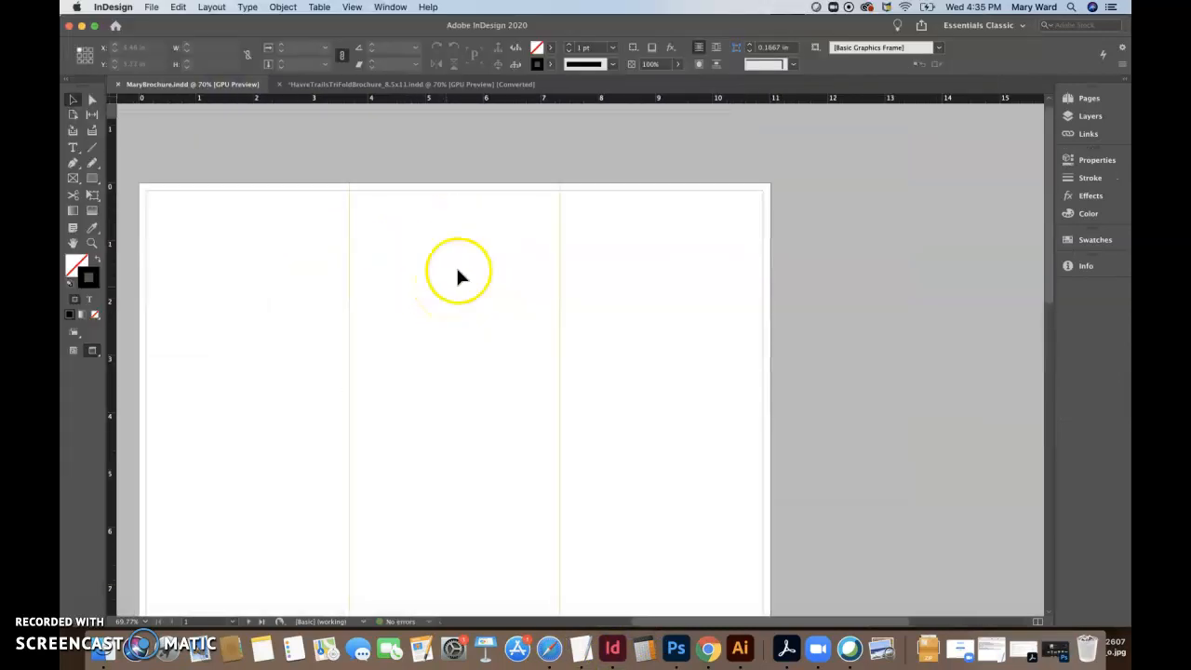
click(1089, 99)
click(934, 165)
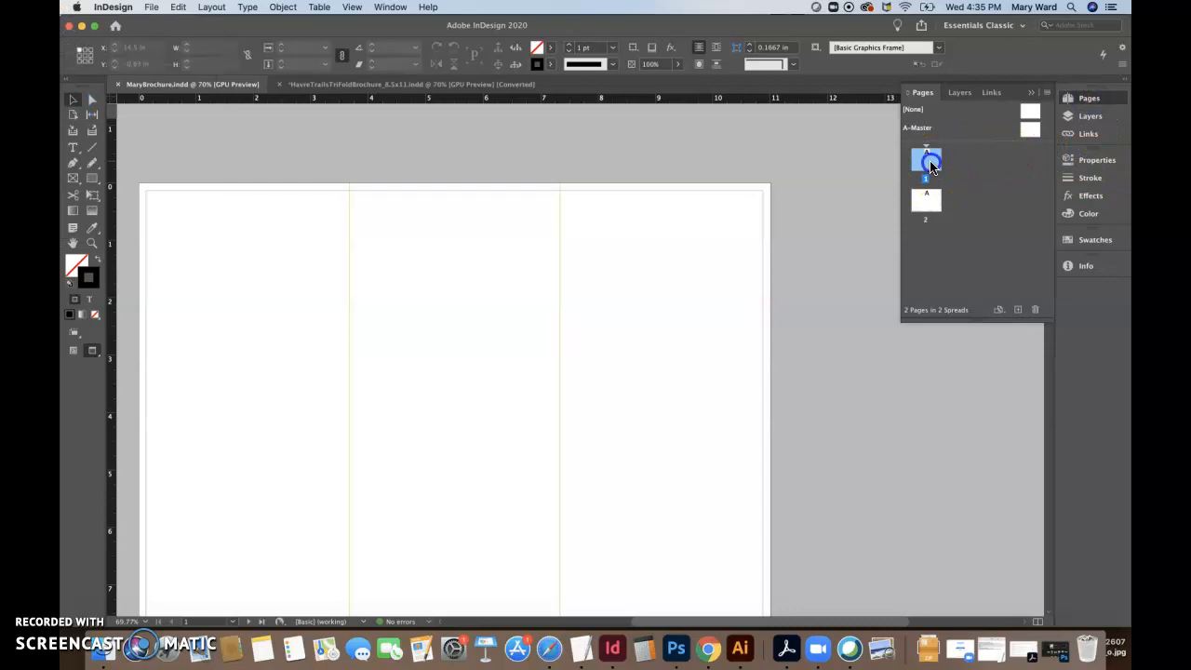
double_click(930, 163)
key(super+minus)
key(super+minus)
key(super+equal)
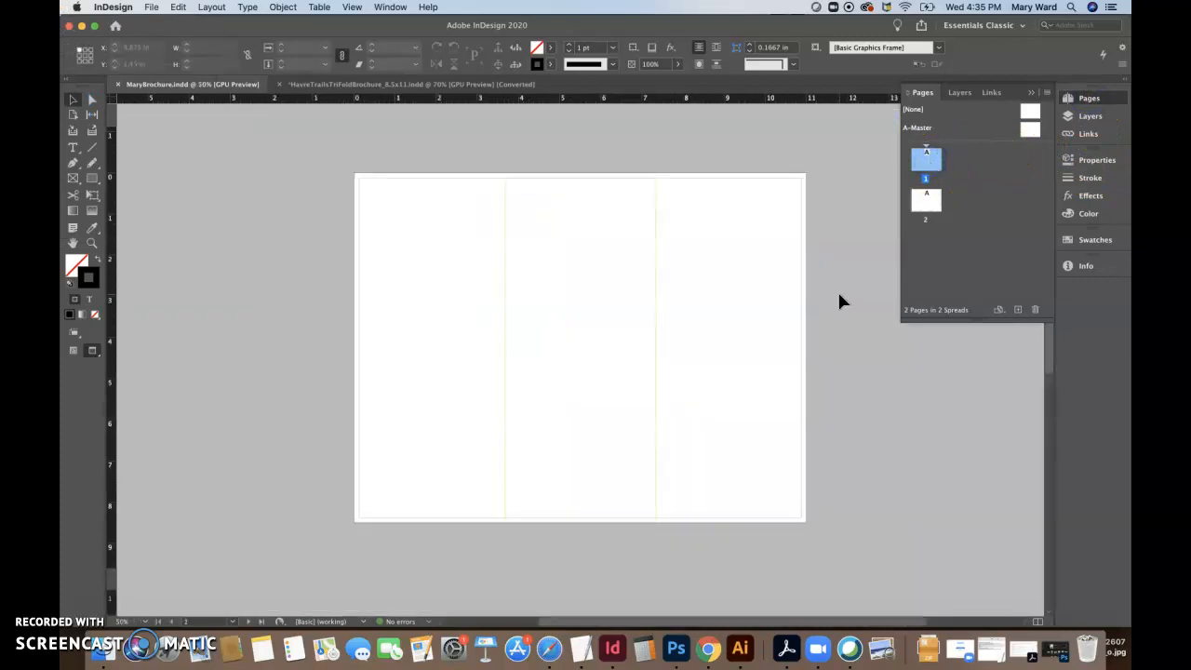
click(1032, 94)
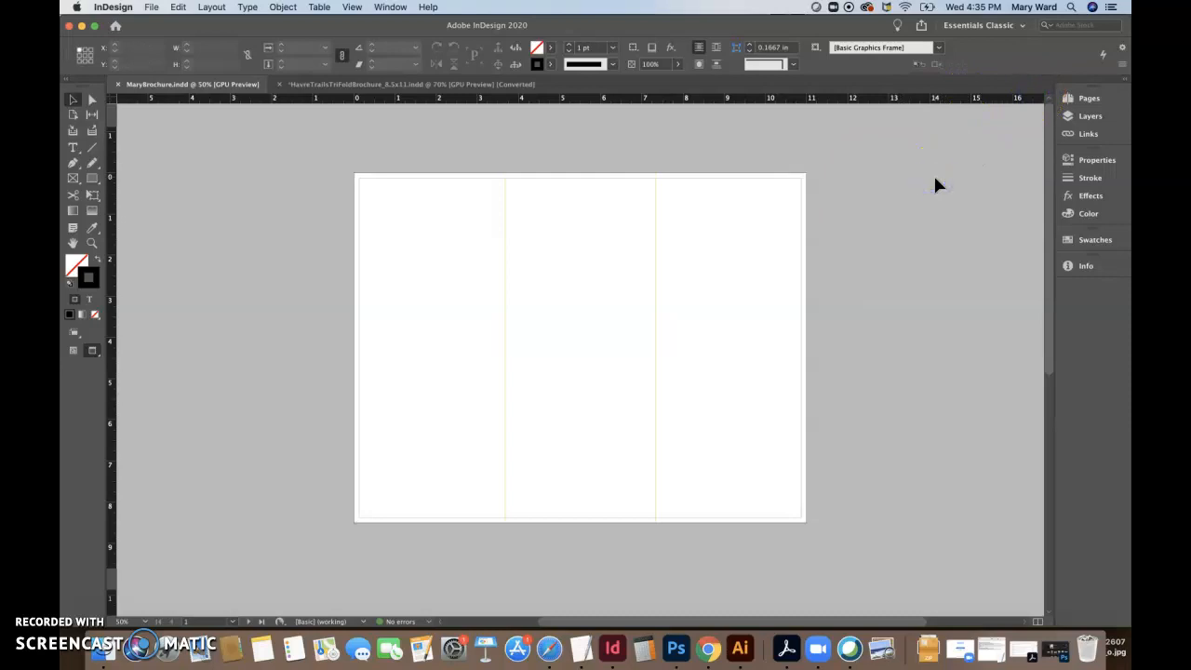
Paste the mountain shape and scale it down to about 3.93 by 1.44 in, spanning the right-hand brochure panel
key(super+v)
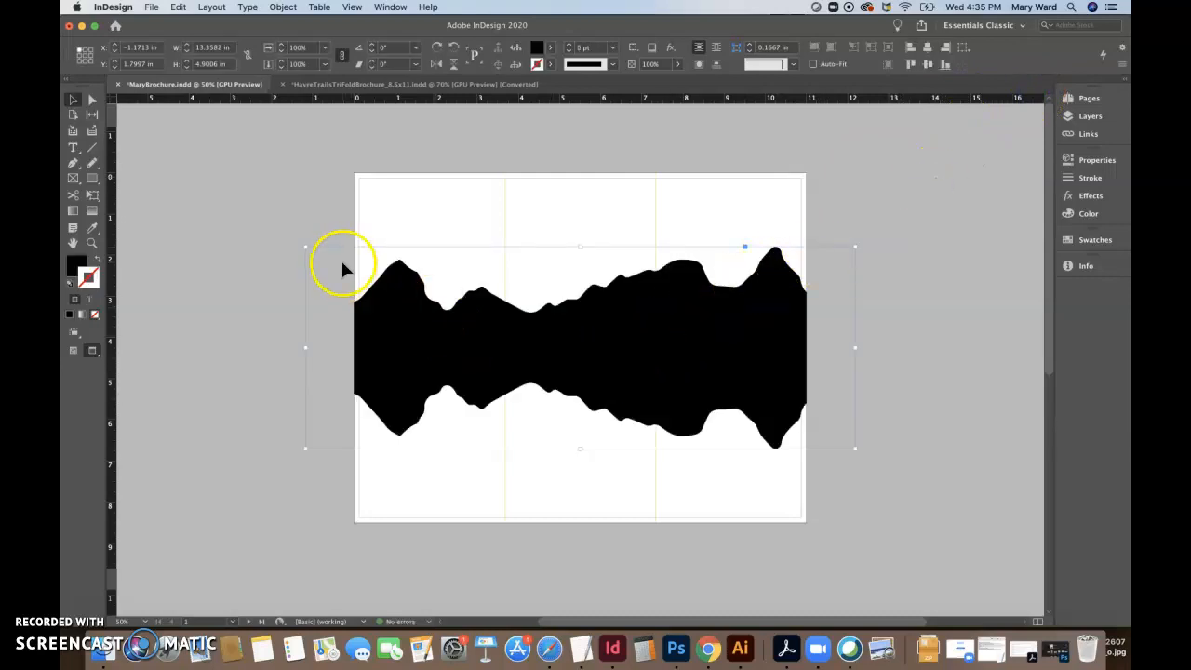
drag(303, 249, 676, 358)
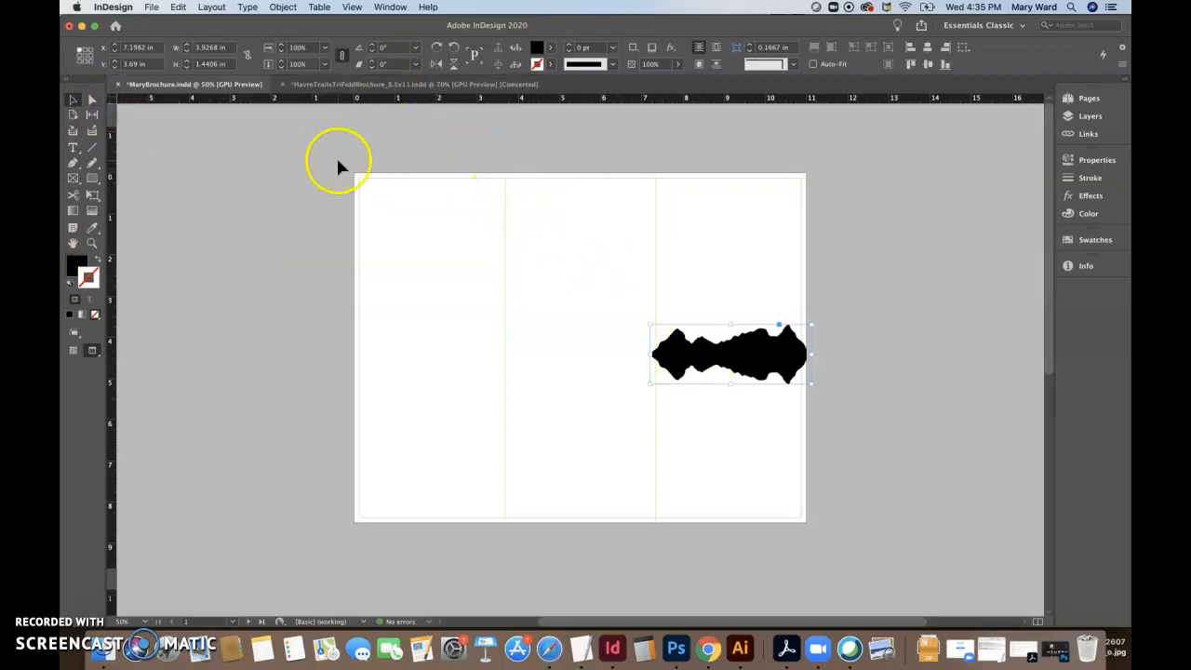
Change the mountain shape's fill to white by setting its black (K) value to 0%
double_click(75, 268)
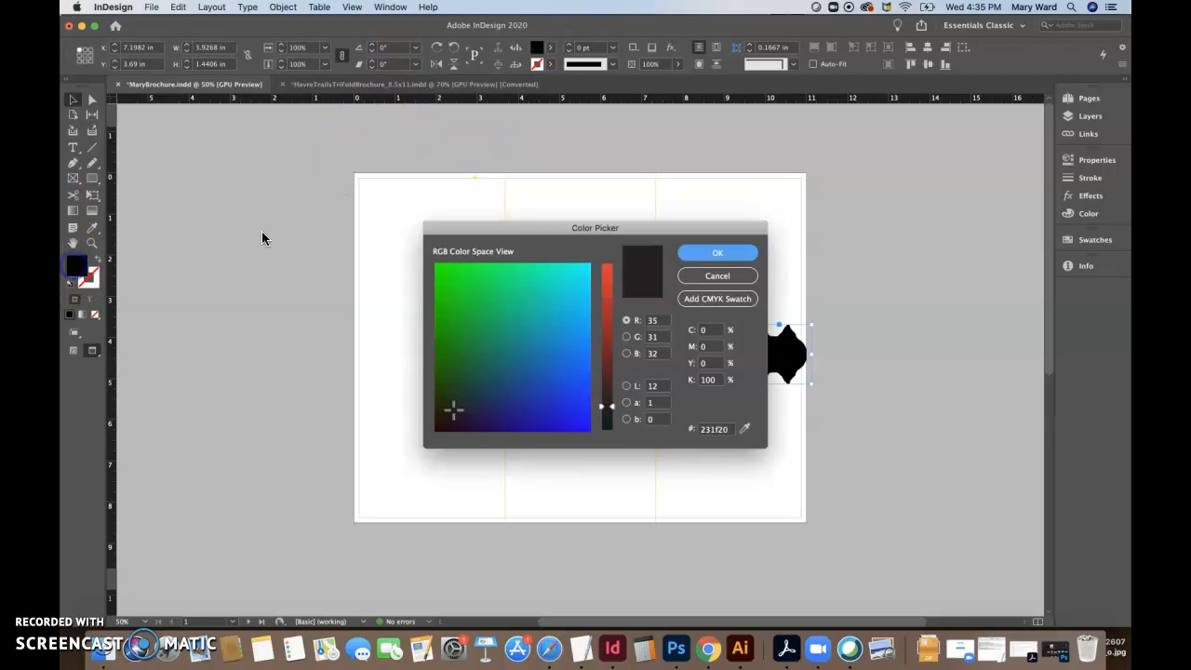
click(693, 381)
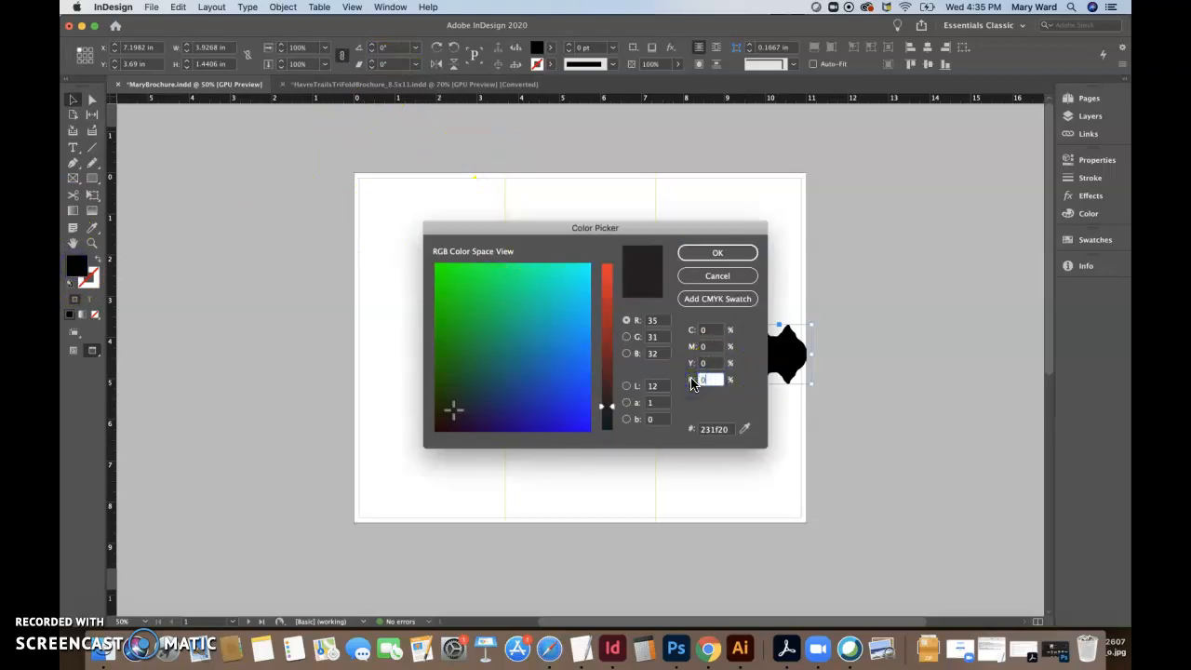
text(0)
key(Return)
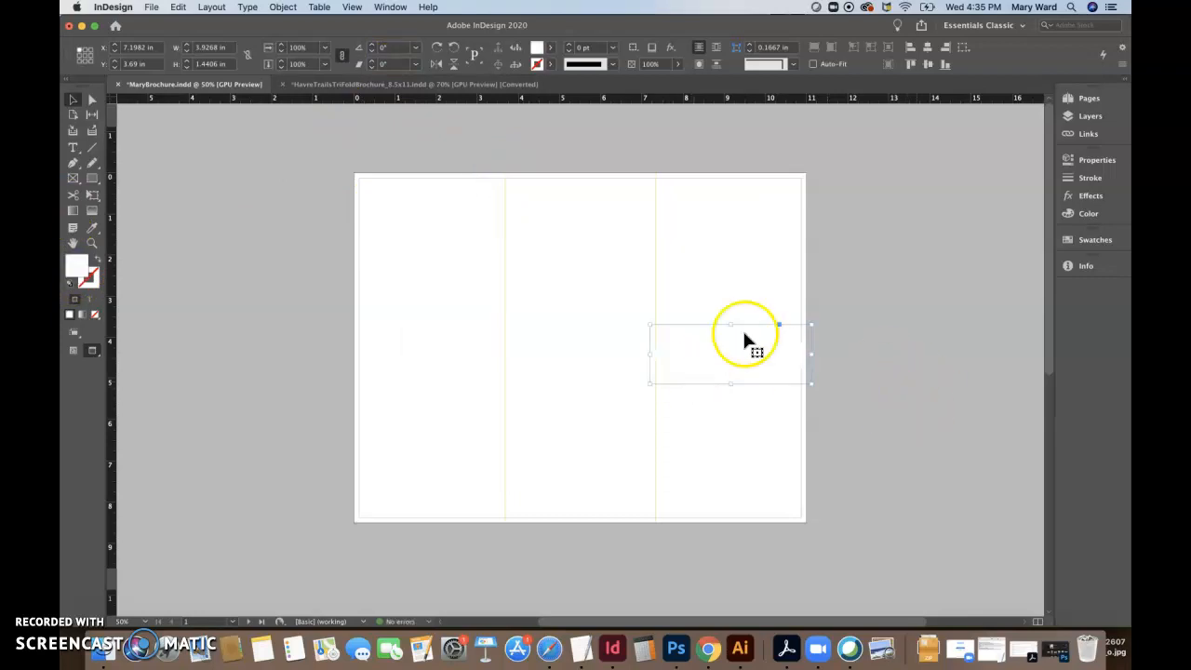
Fill the mountain shape with golden yellow (C 0, M 23, Y 90, K 0) and deselect it
double_click(74, 269)
drag(446, 325, 460, 300)
click(712, 252)
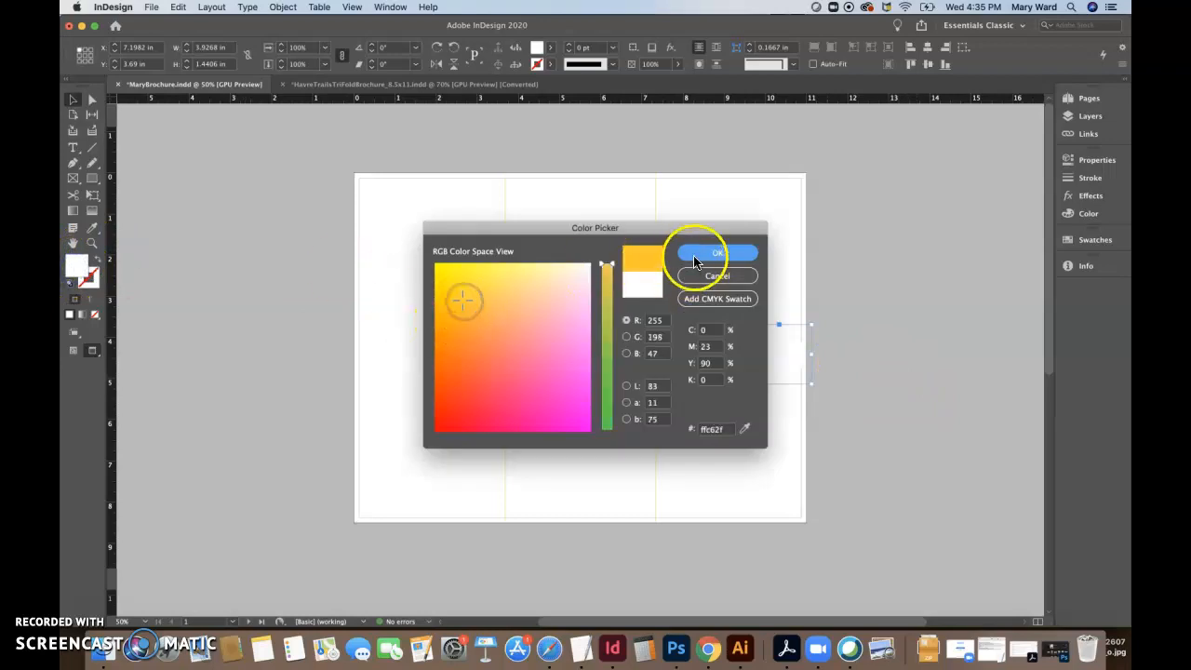
click(760, 358)
click(853, 380)
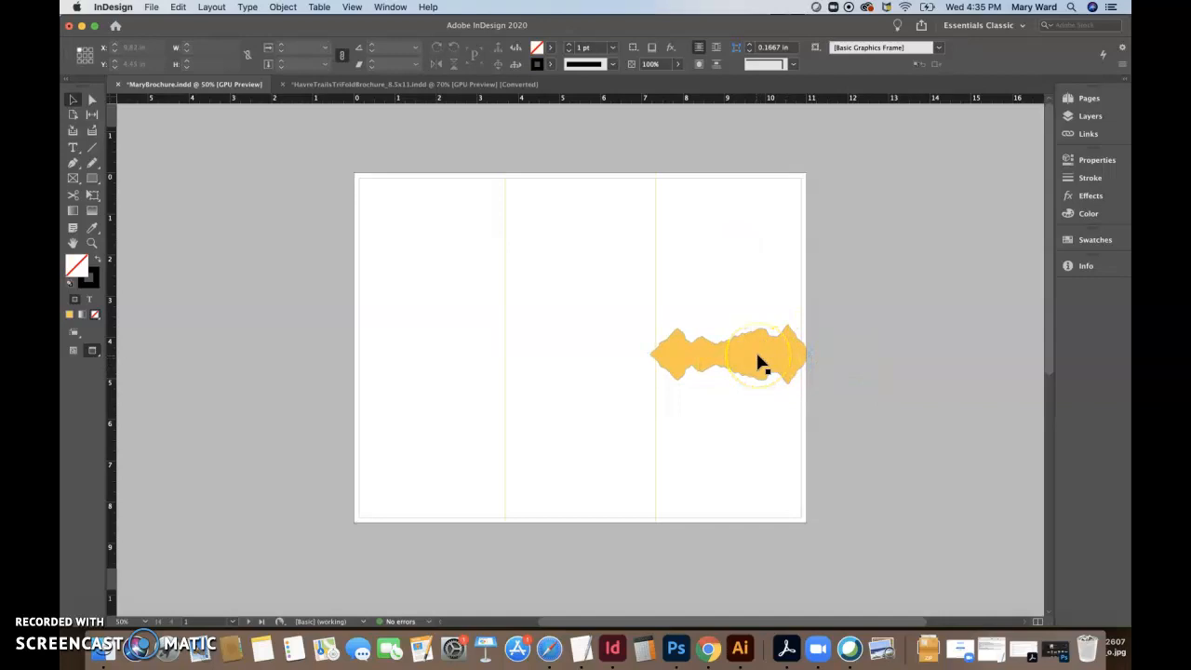
Check the layout of the finished Havre Trails brochure and return to the blank brochure with its margins and bleed displayed
click(453, 84)
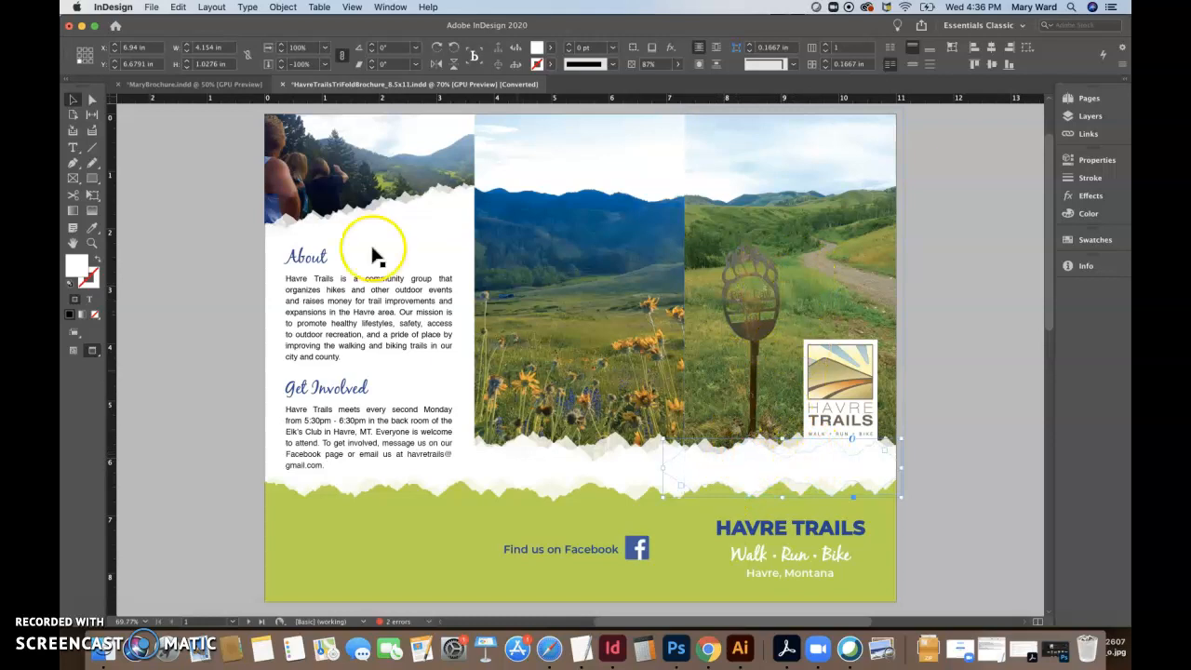
click(217, 84)
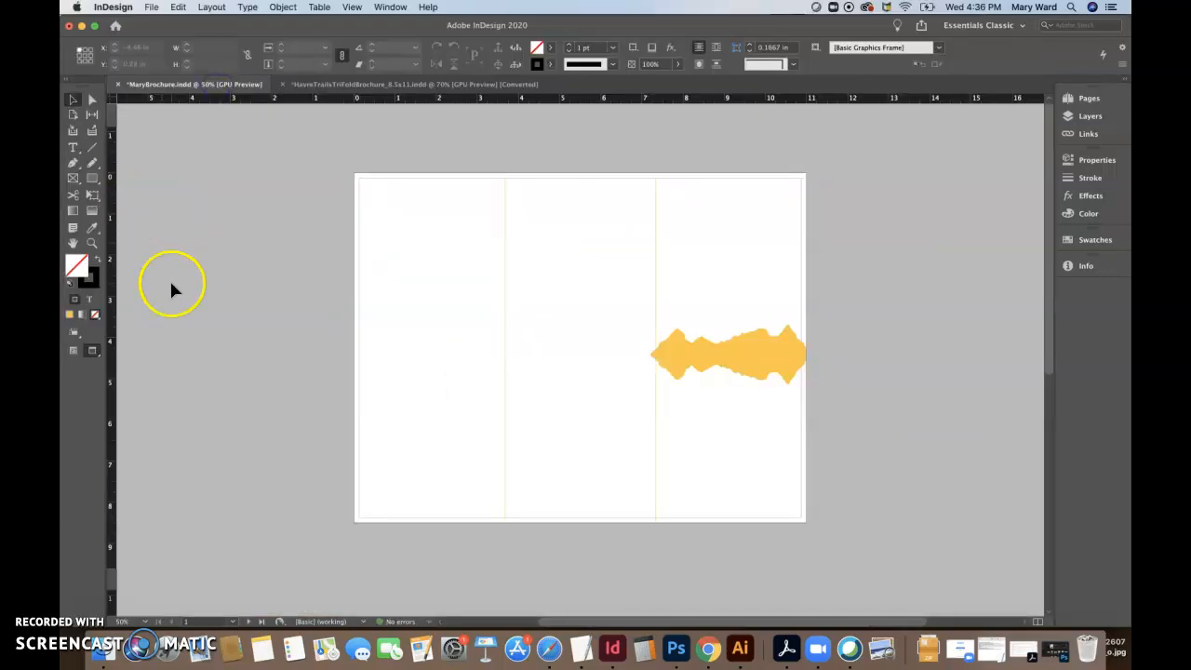
key(w)
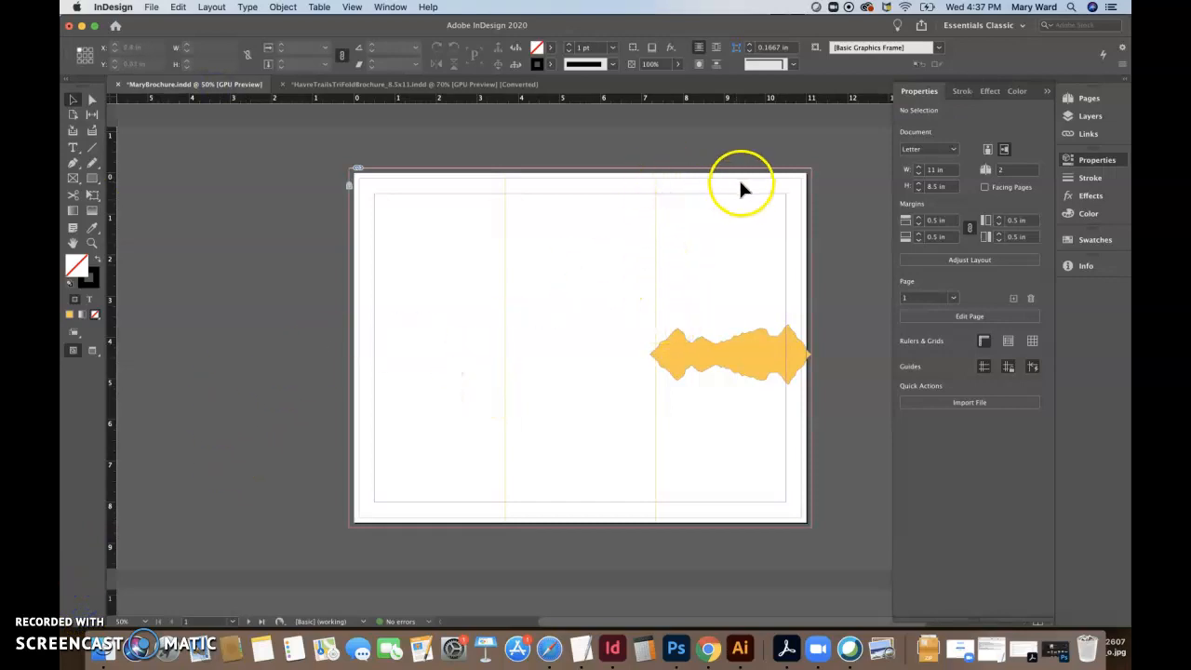
Draw an Auto-Fit rectangular frame at X 7.32, Y -0.125 in, about 3.805 by 5.095 in, from the second fold to the bleed edge
click(74, 179)
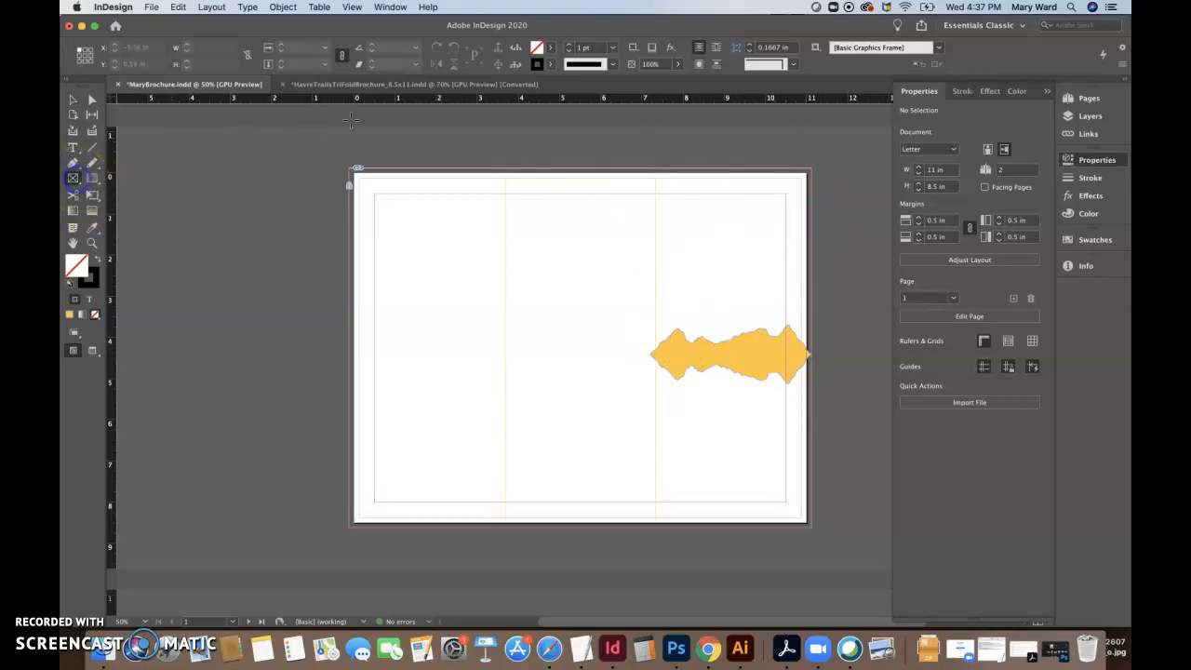
drag(656, 173, 811, 376)
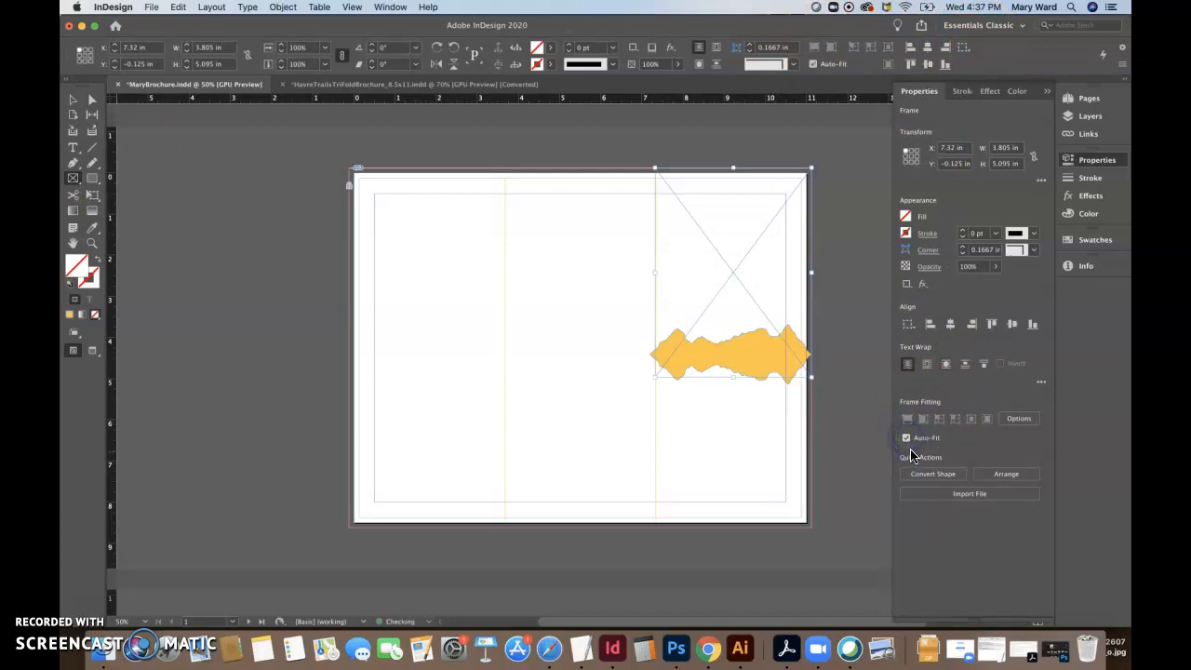
click(907, 438)
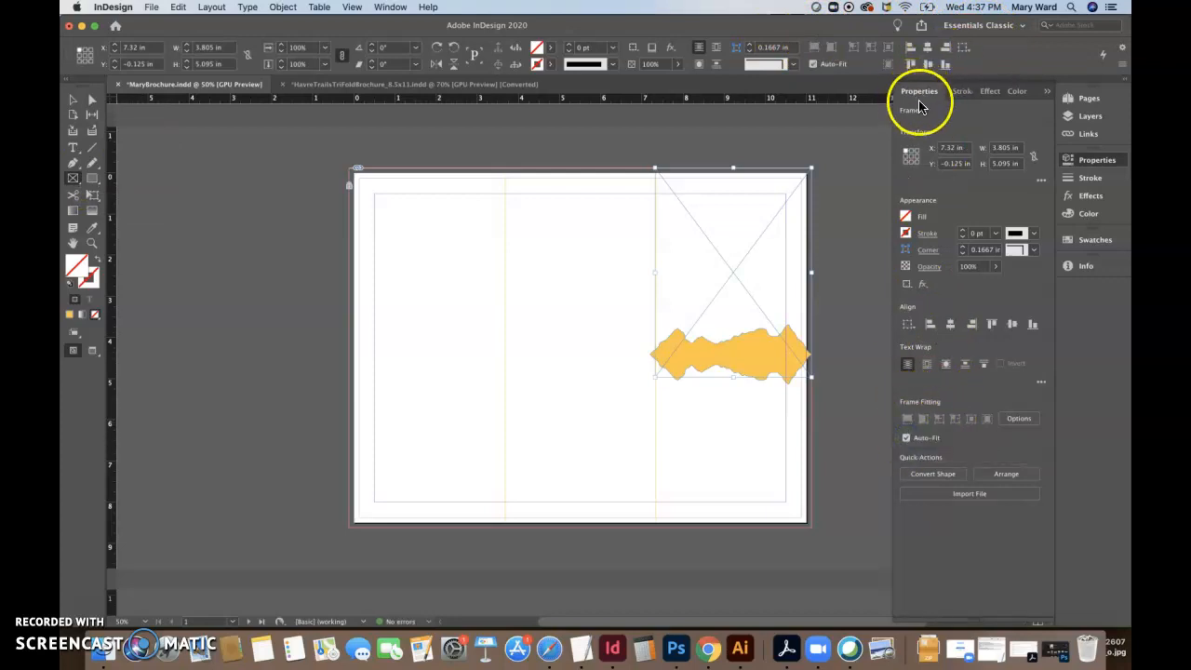
click(1103, 163)
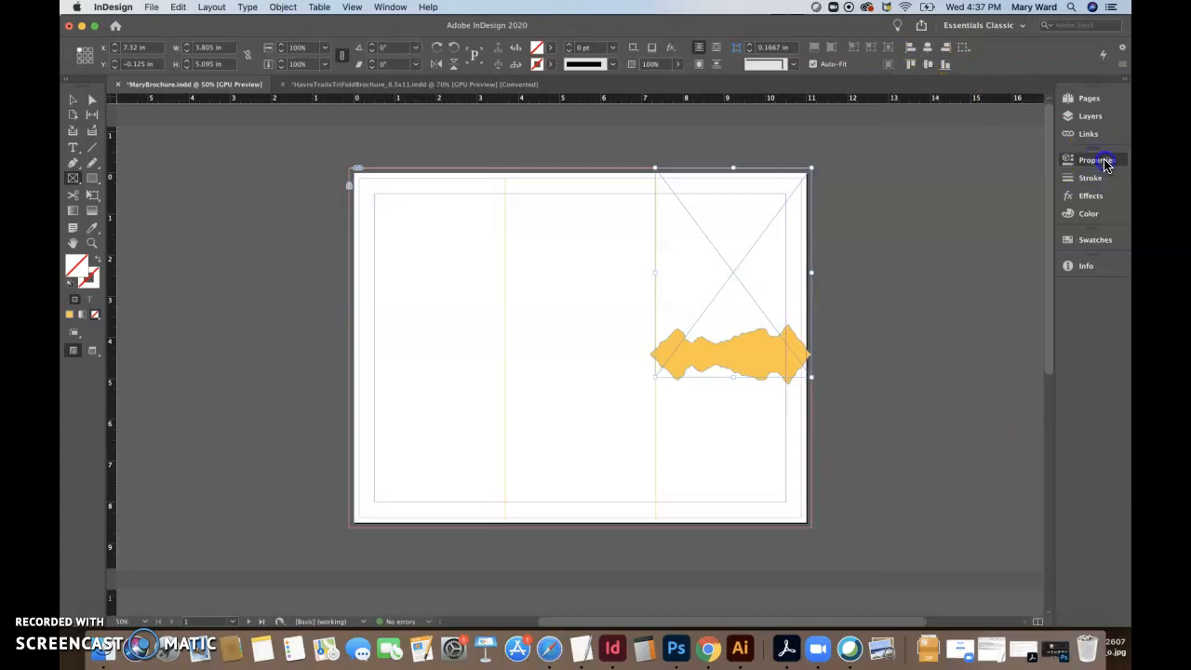
click(1105, 164)
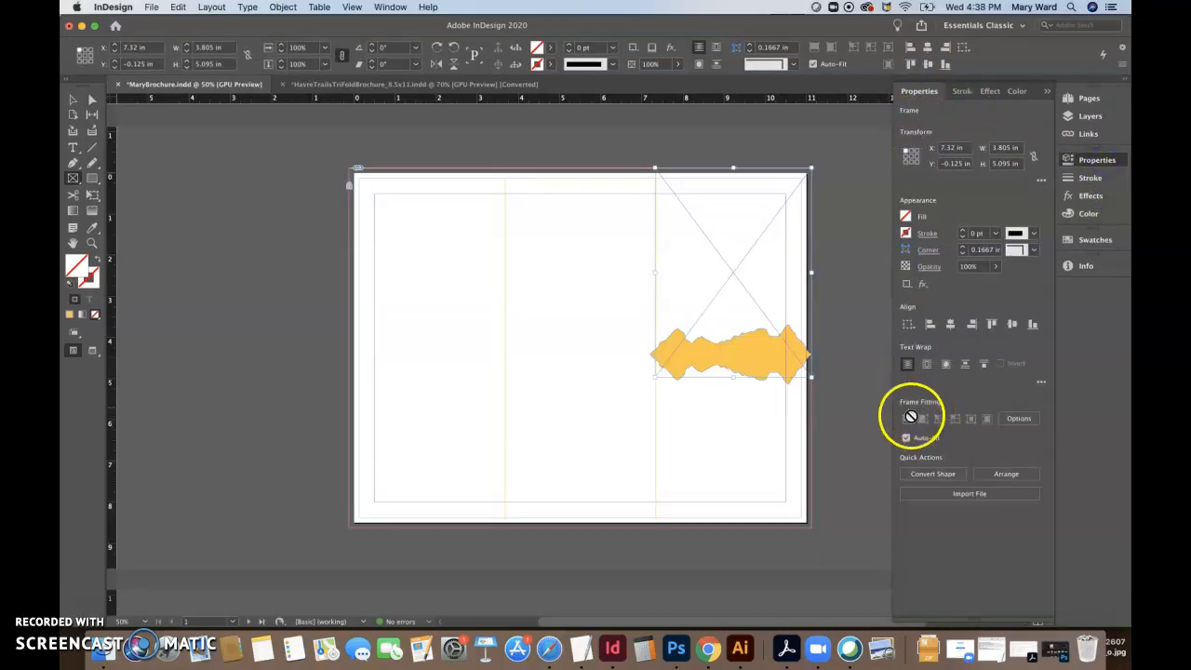
Place BPNatureTrail_TrailheadPaw.psd from the images folder into the new frame, using the column view to preview the files
click(150, 8)
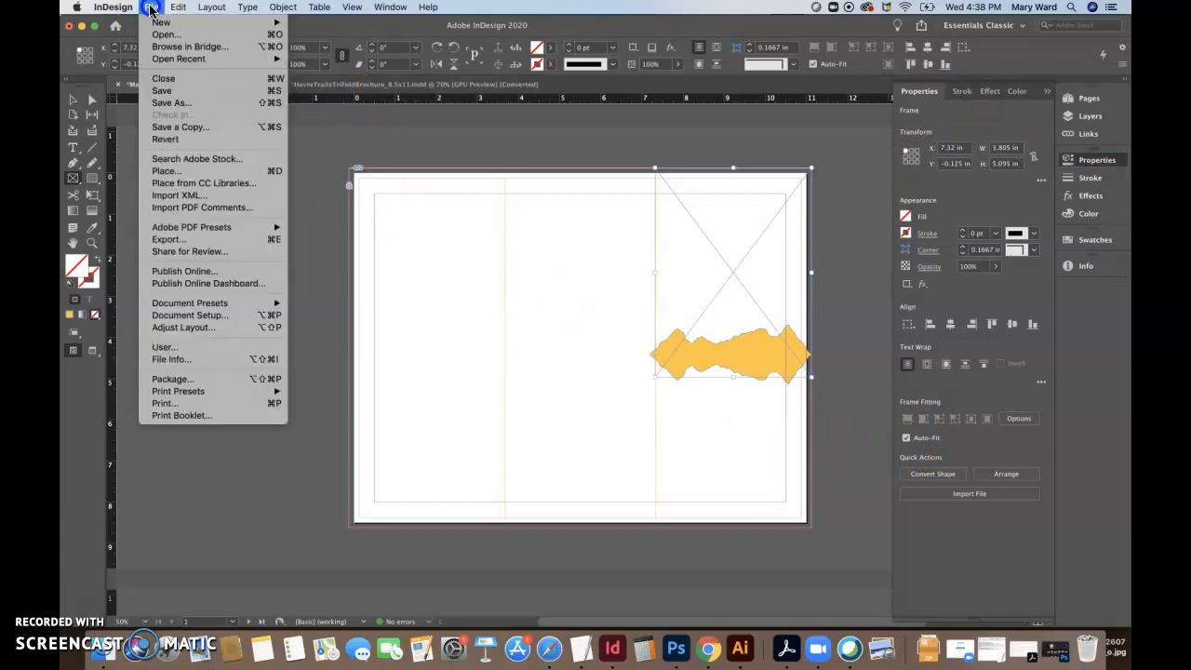
click(170, 175)
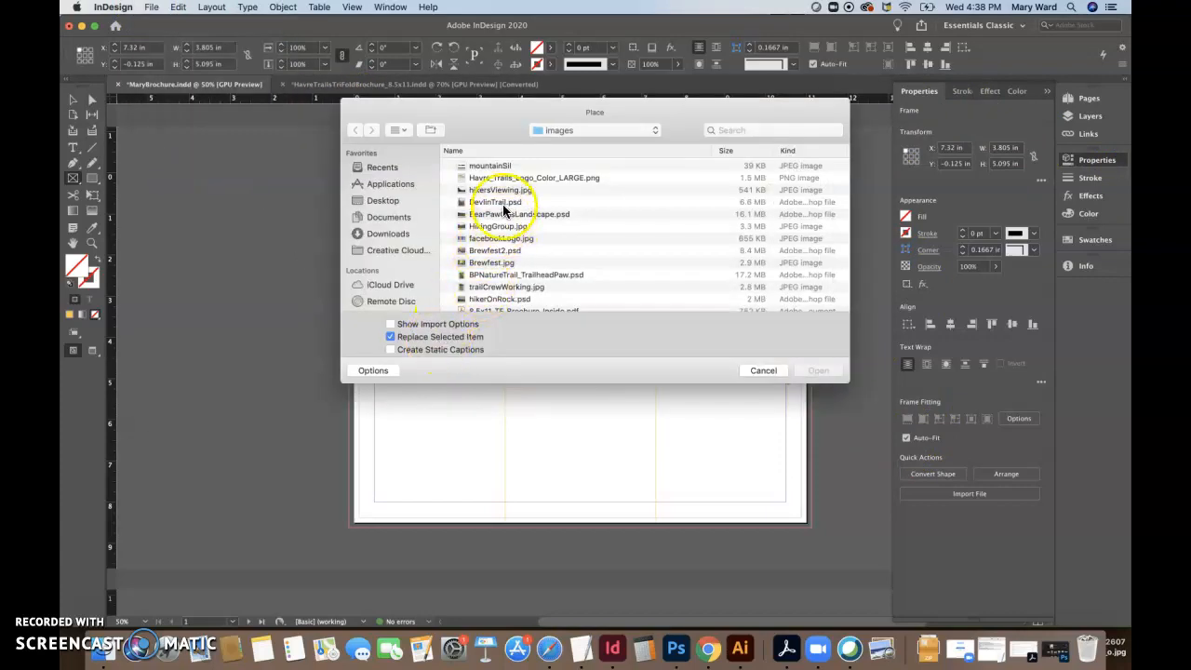
click(405, 135)
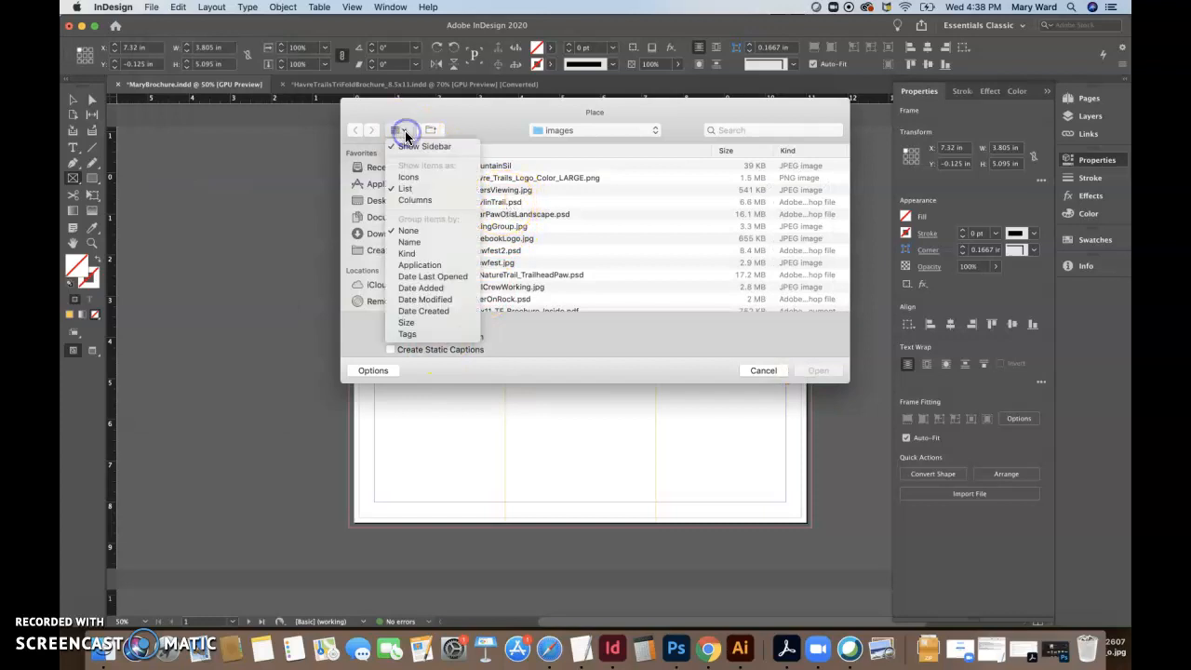
click(415, 200)
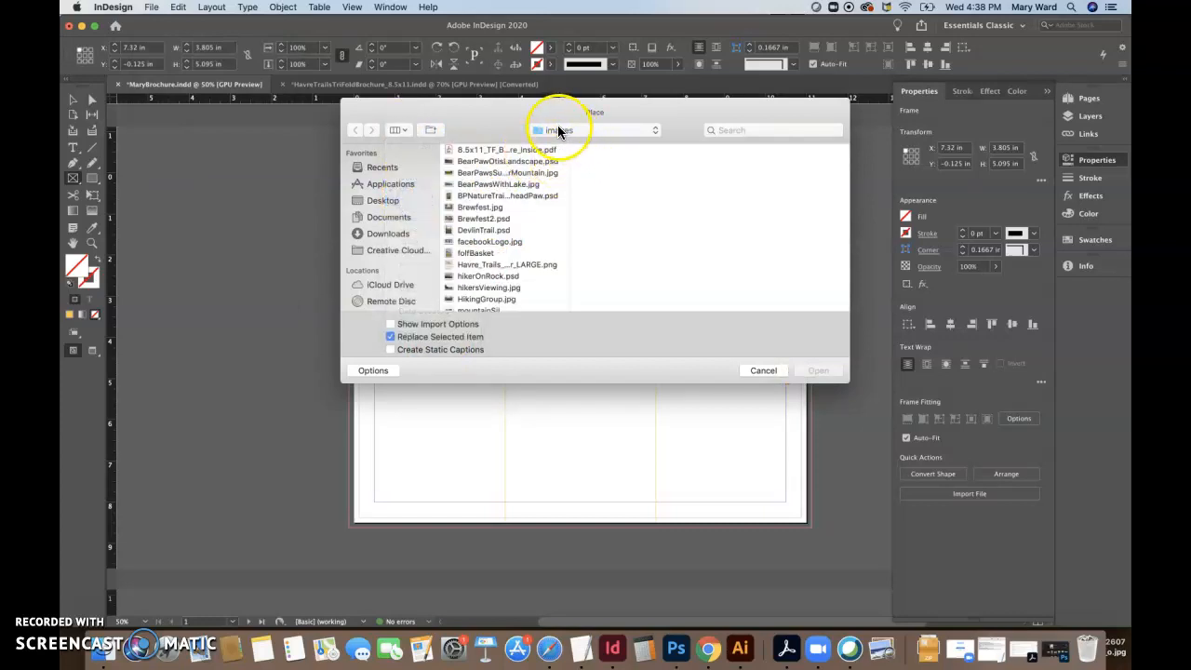
click(493, 162)
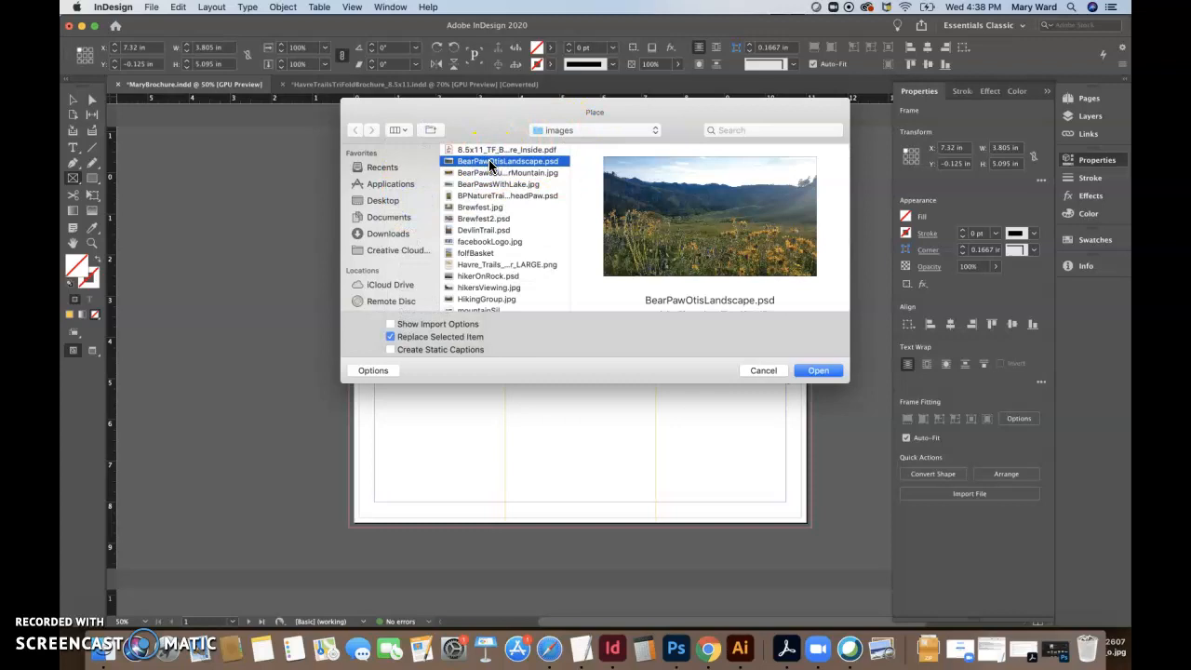
key(Down)
key(Down)
key(Down)
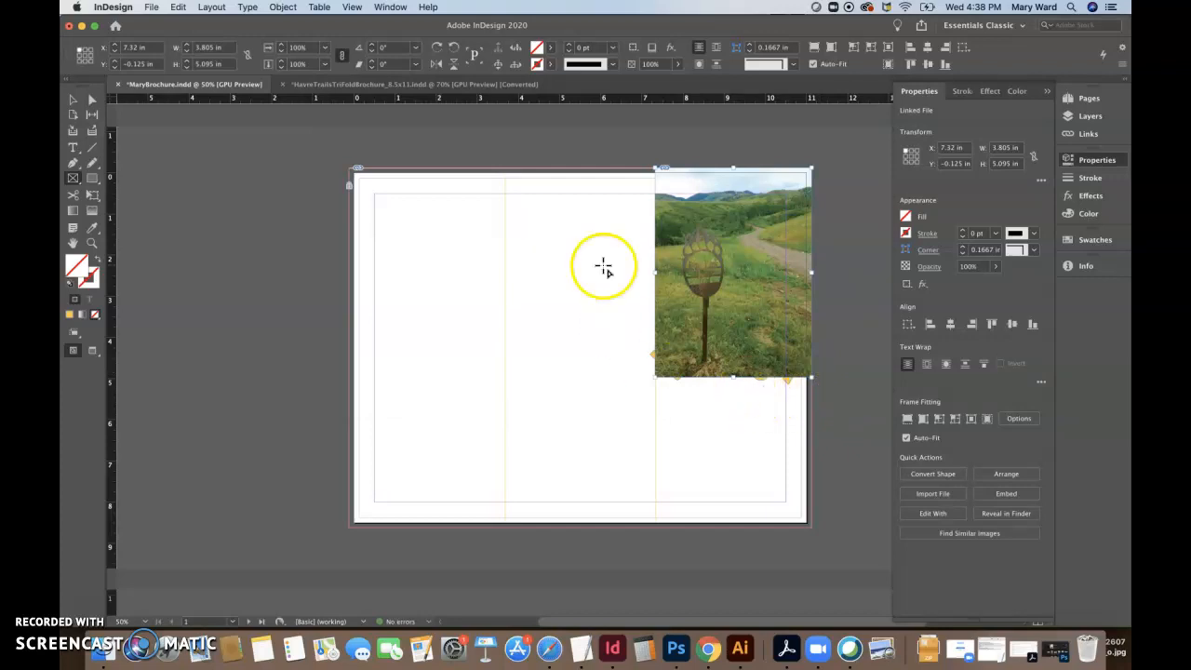
Examine the placed photo's full extent inside its frame and reselect the frame
click(91, 99)
click(663, 273)
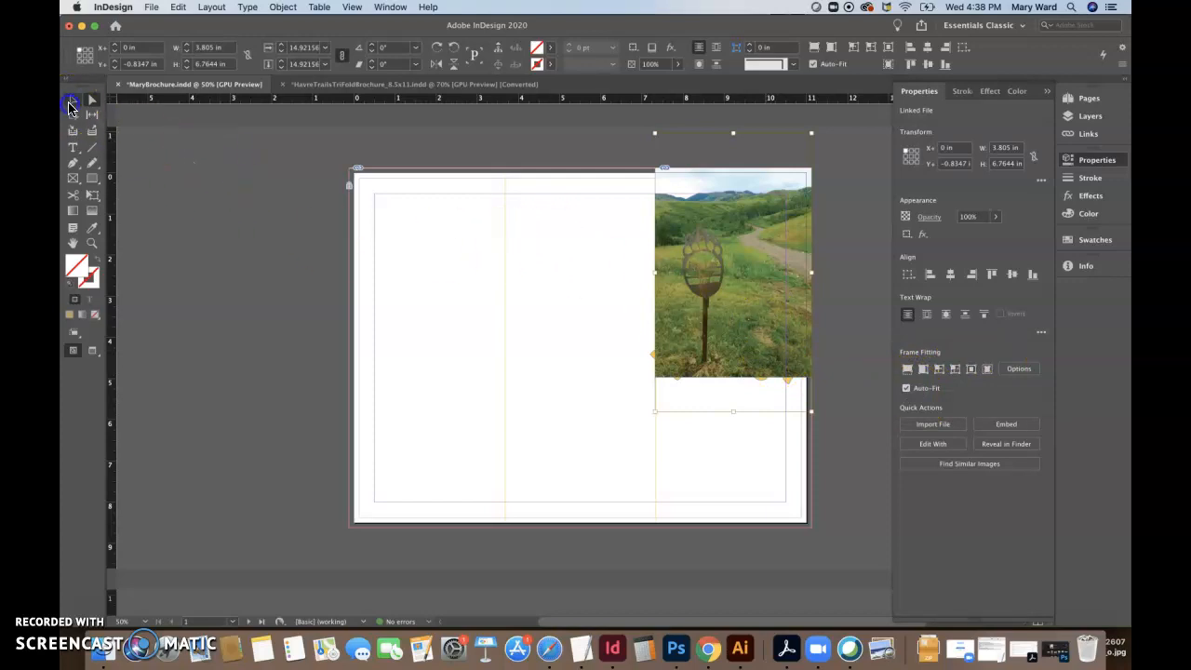
click(670, 343)
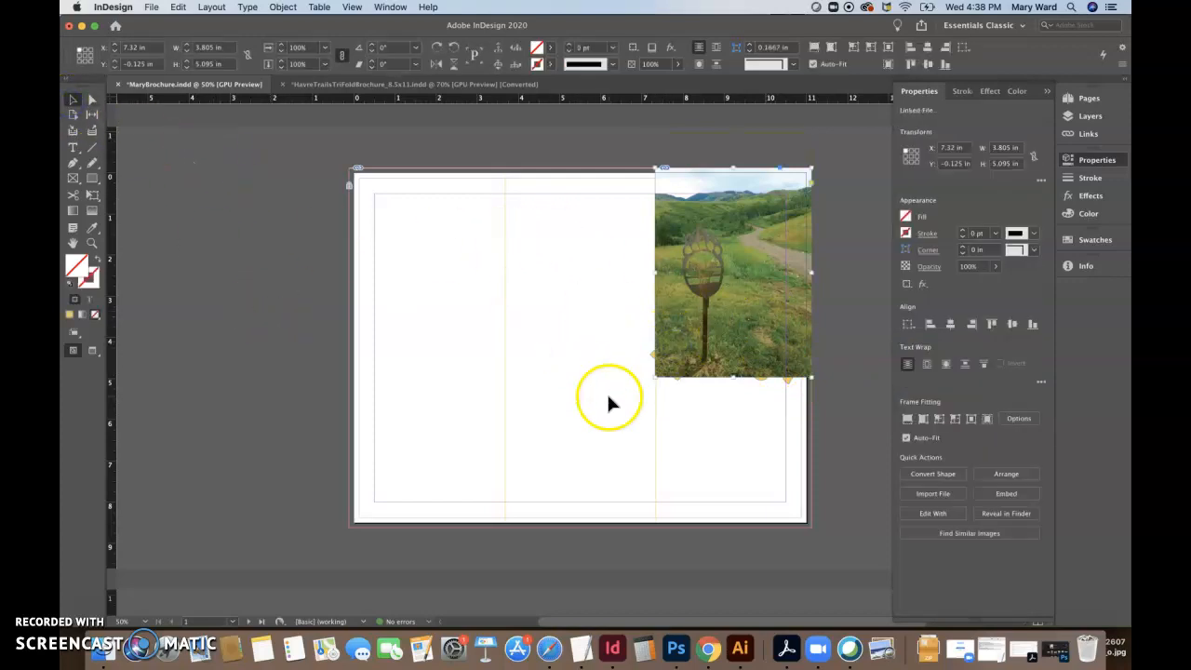
click(71, 185)
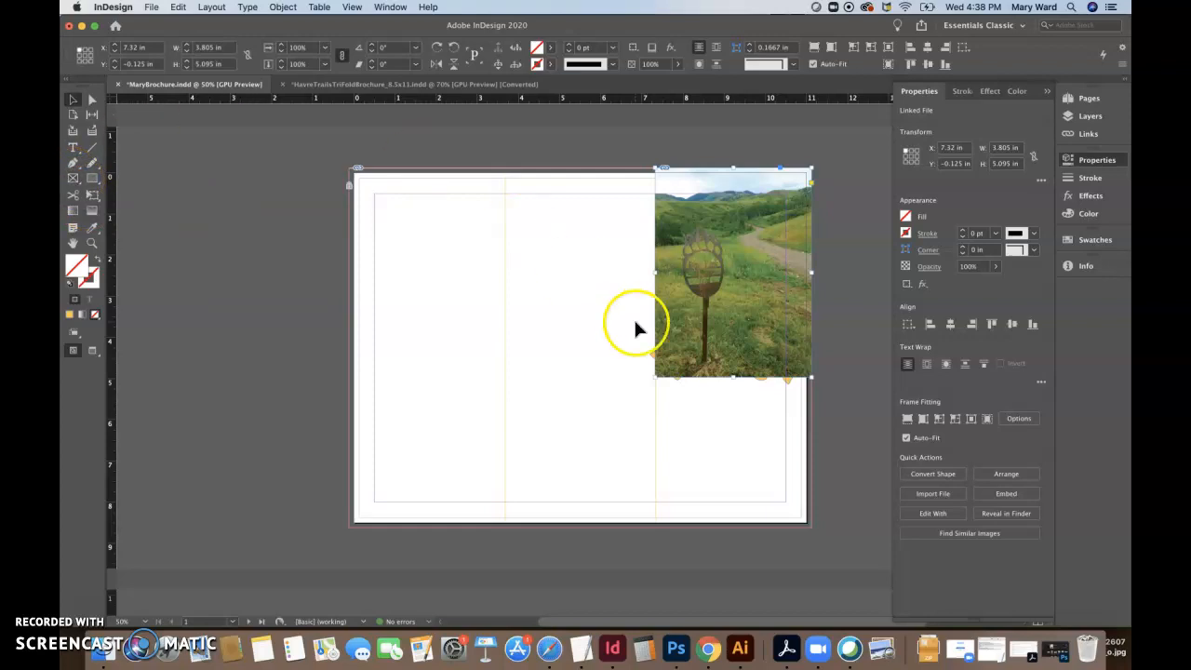
Send the trail photo to the back, behind the yellow mountain shape
click(863, 391)
click(781, 347)
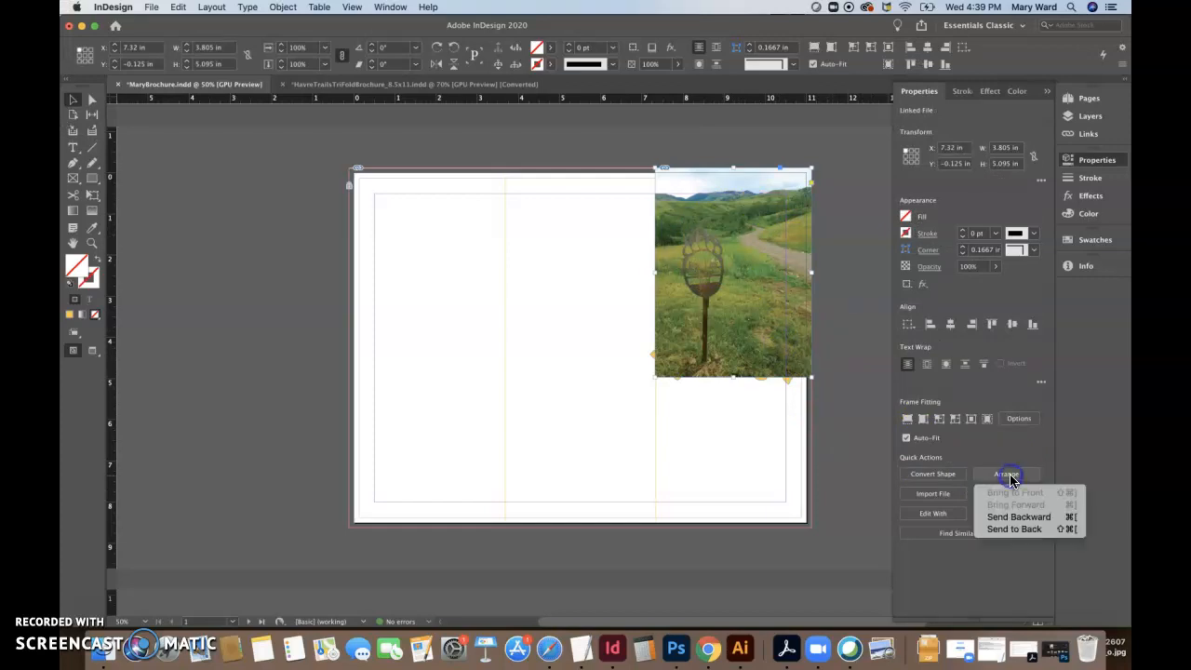
click(1016, 528)
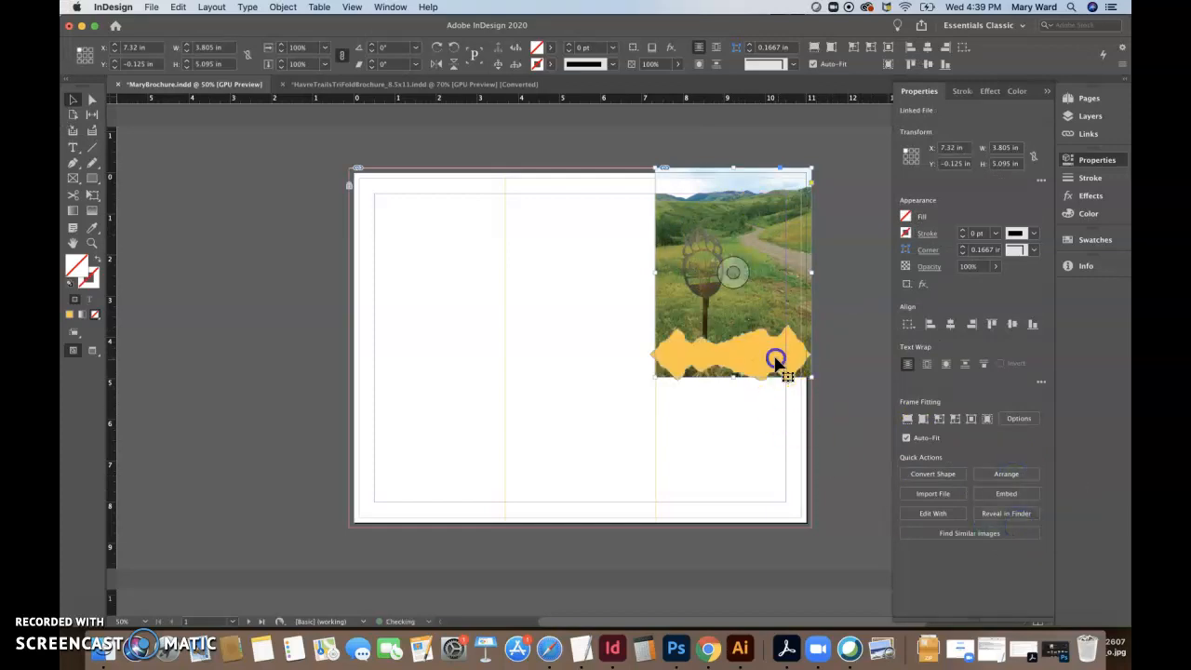
Move the yellow mountain shape to X 7.54, Y 4.31 in and place a pasted copy overlapping it at about X 5.88, Y 4.25 in
click(787, 353)
drag(788, 354, 793, 383)
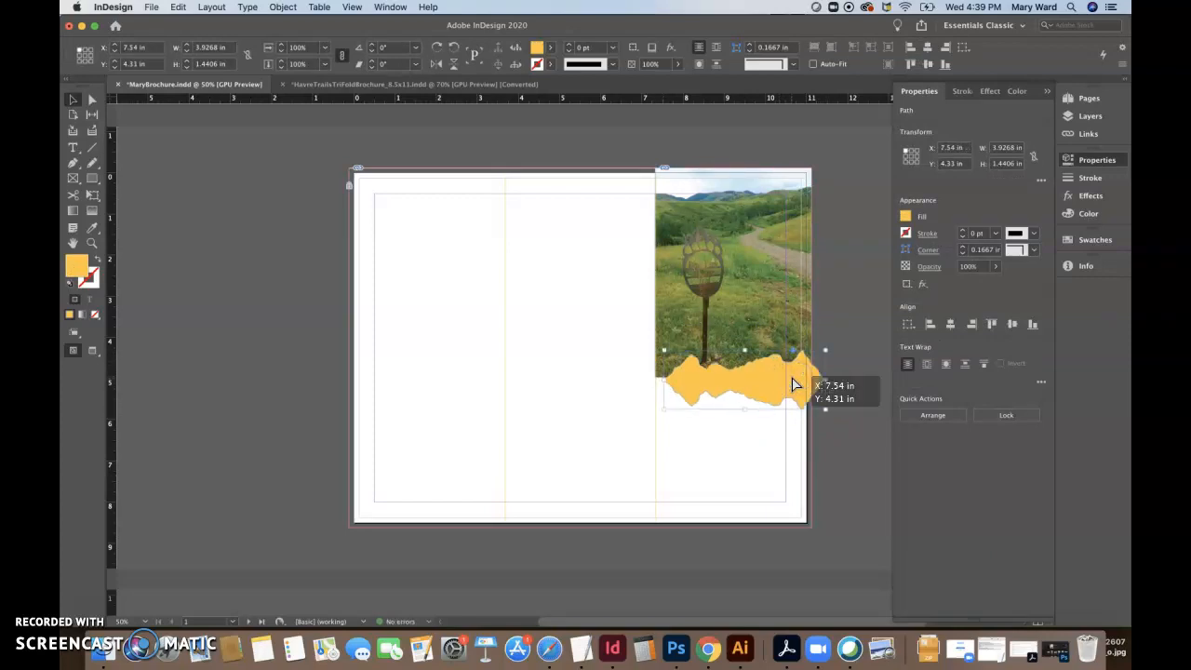
key(super+v)
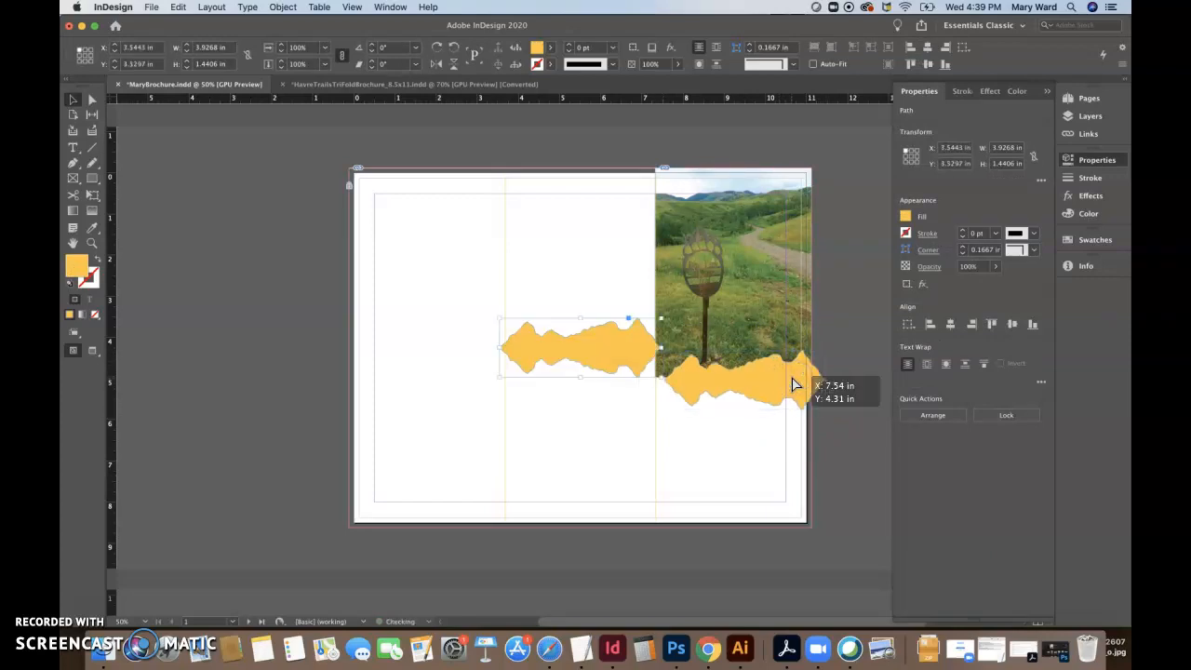
drag(637, 344, 797, 391)
Lower the opacity of both overlapping yellow mountain shapes to 81% and deselect them
shift+click(819, 387)
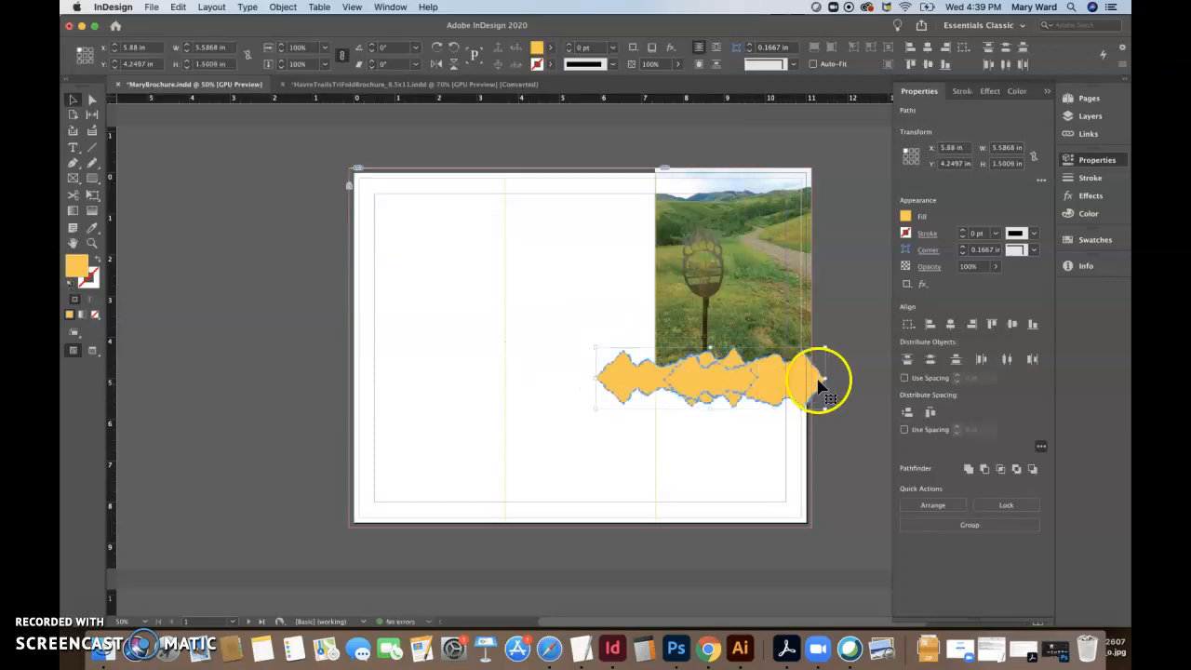
shift+click(631, 379)
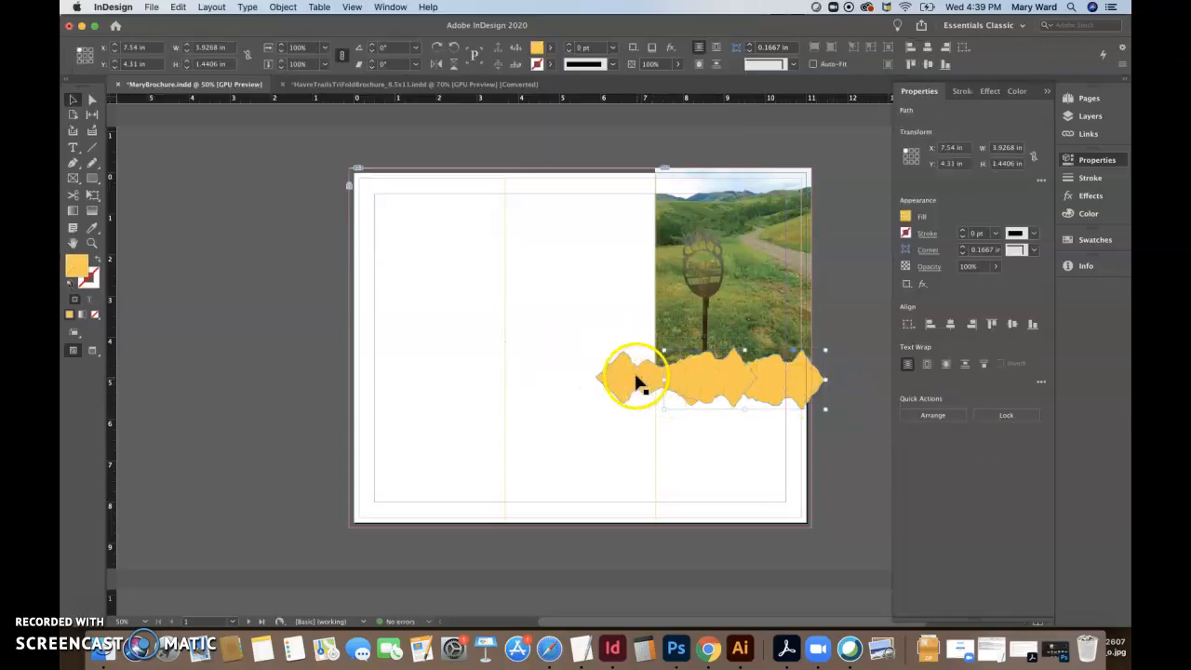
shift+click(633, 380)
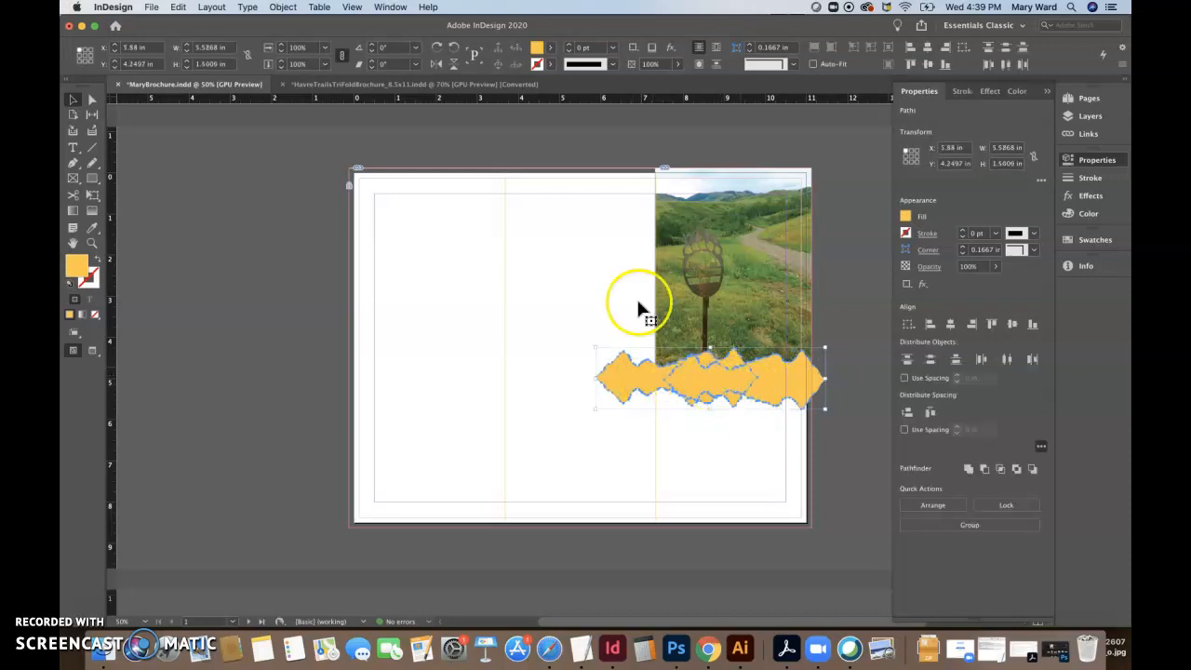
mouse_move(677, 75)
mouse_down()
mouse_move(641, 85)
mouse_move(659, 86)
mouse_up()
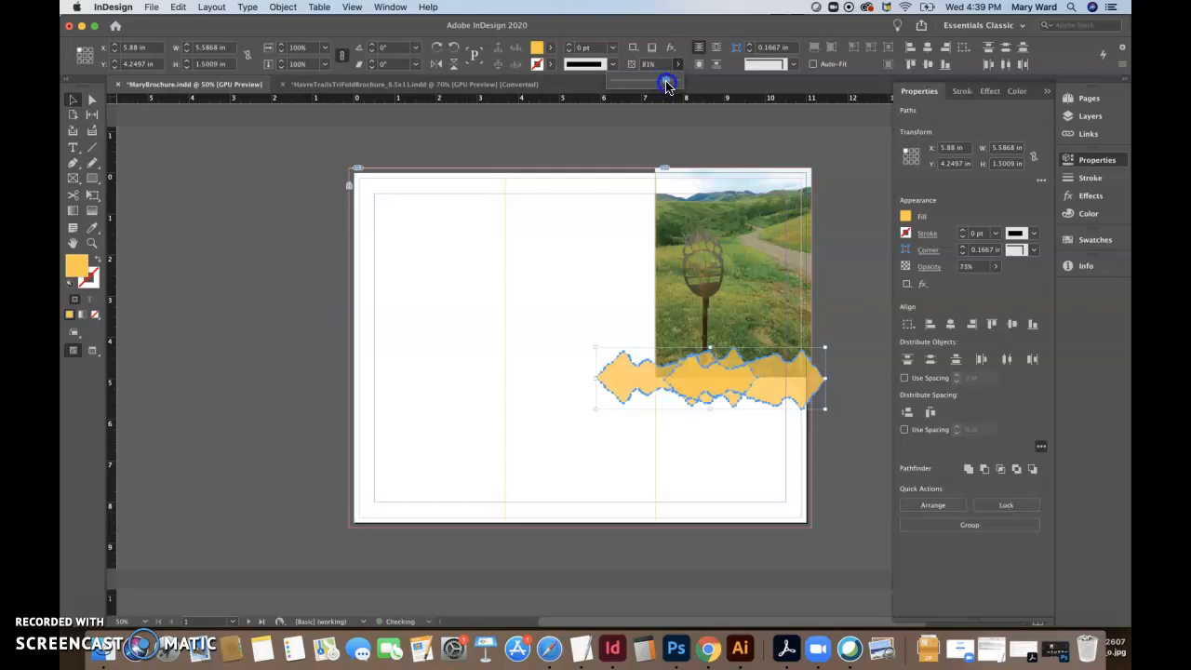
click(568, 139)
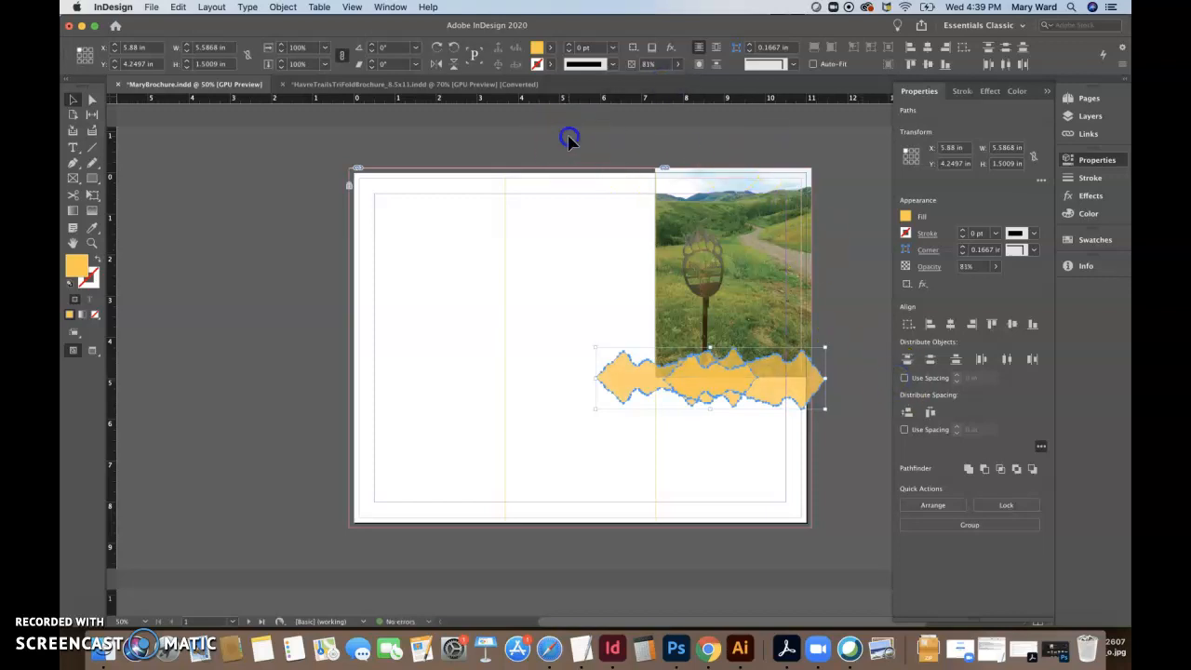
click(639, 391)
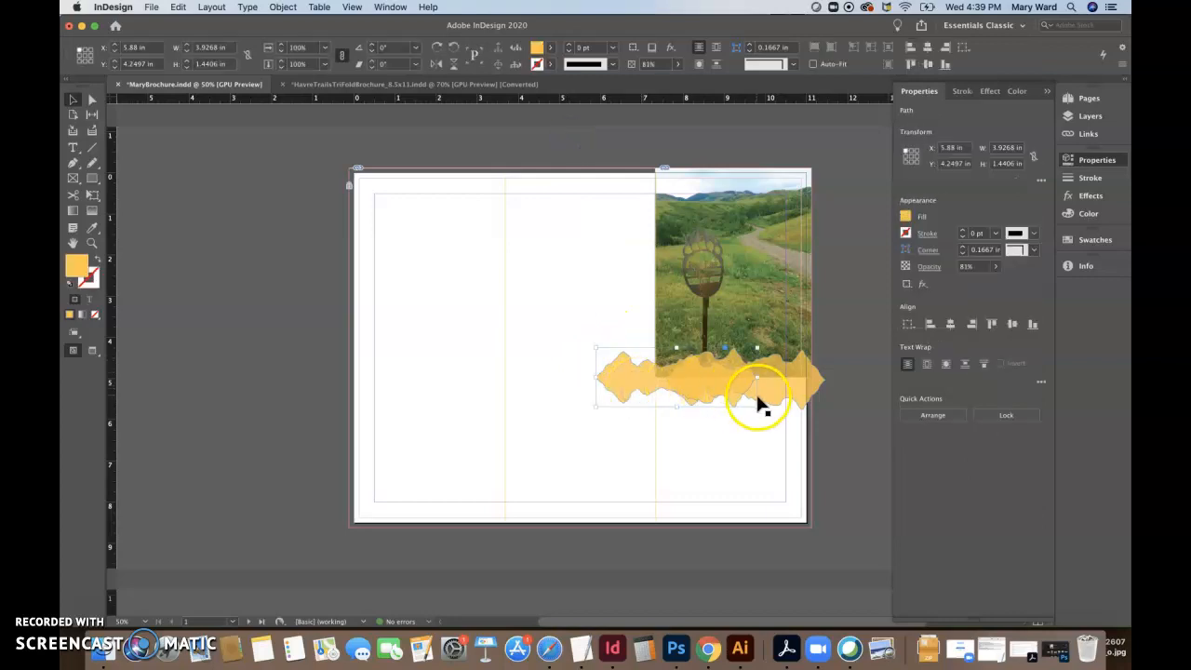
click(624, 433)
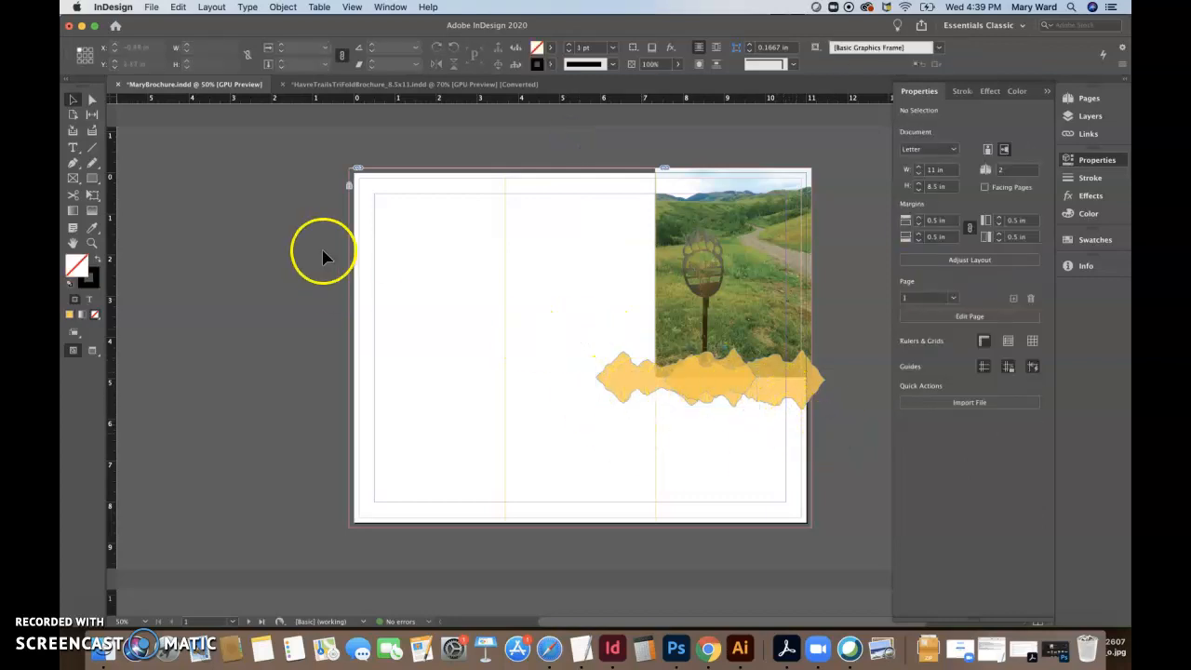
Using the finished Havre Trails brochure as reference, draw a rectangle about 12.06 by 2.4 in across the page bottom and swap its fill and stroke
click(379, 84)
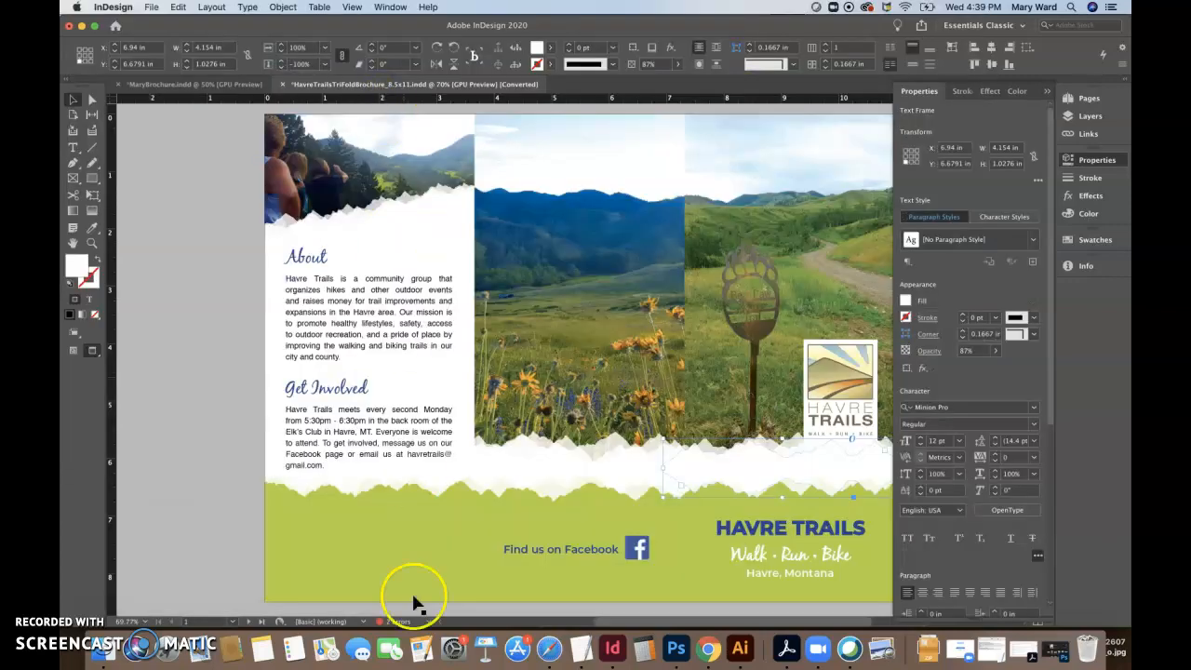
click(239, 85)
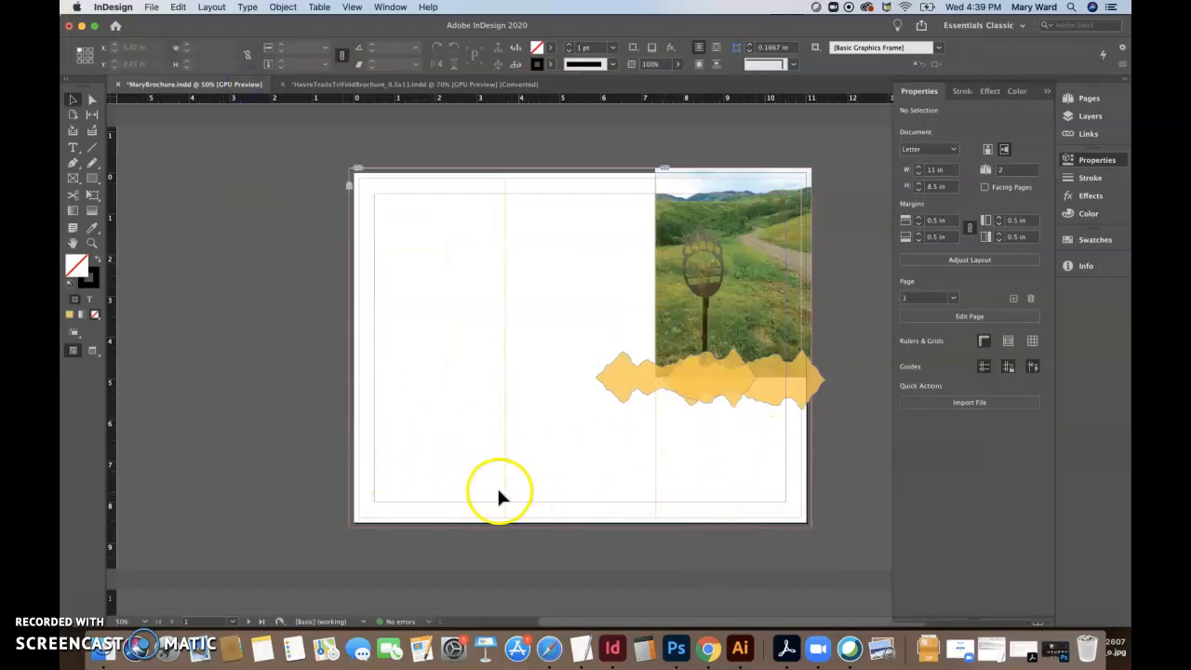
click(93, 182)
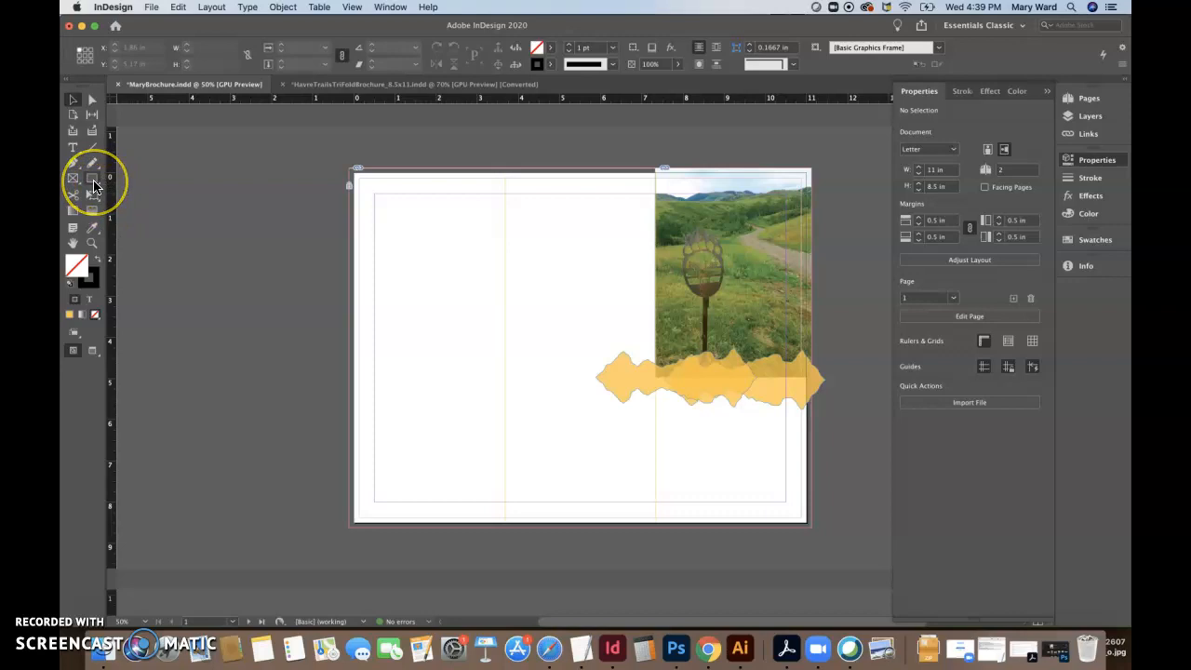
drag(330, 448, 824, 545)
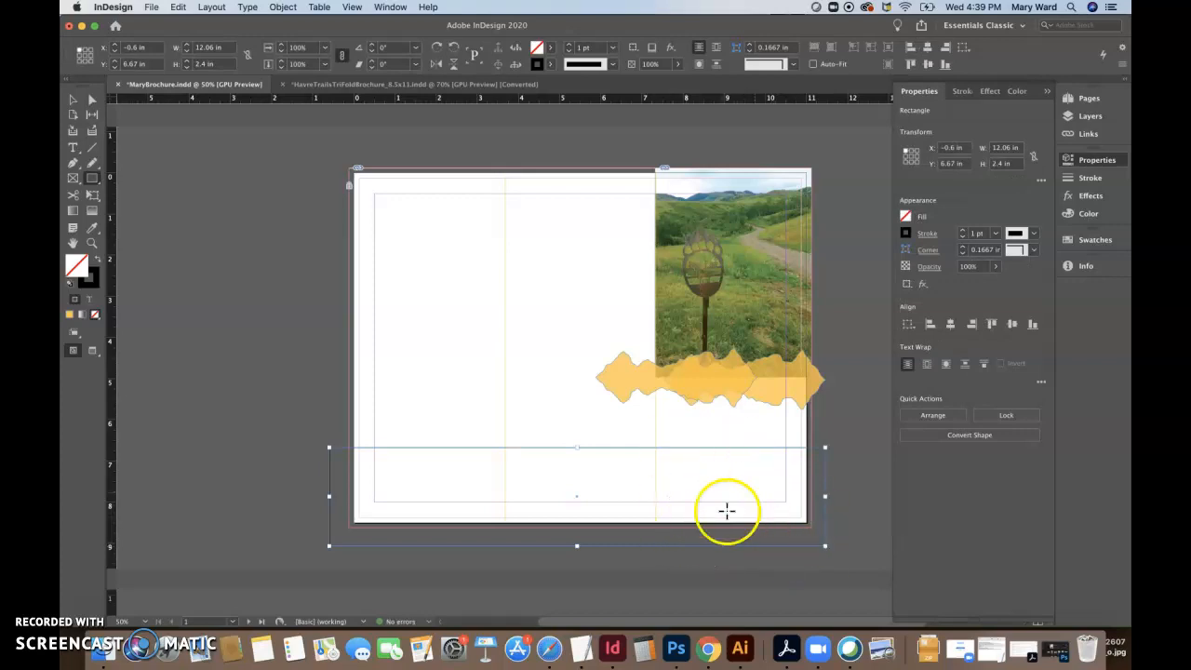
click(91, 279)
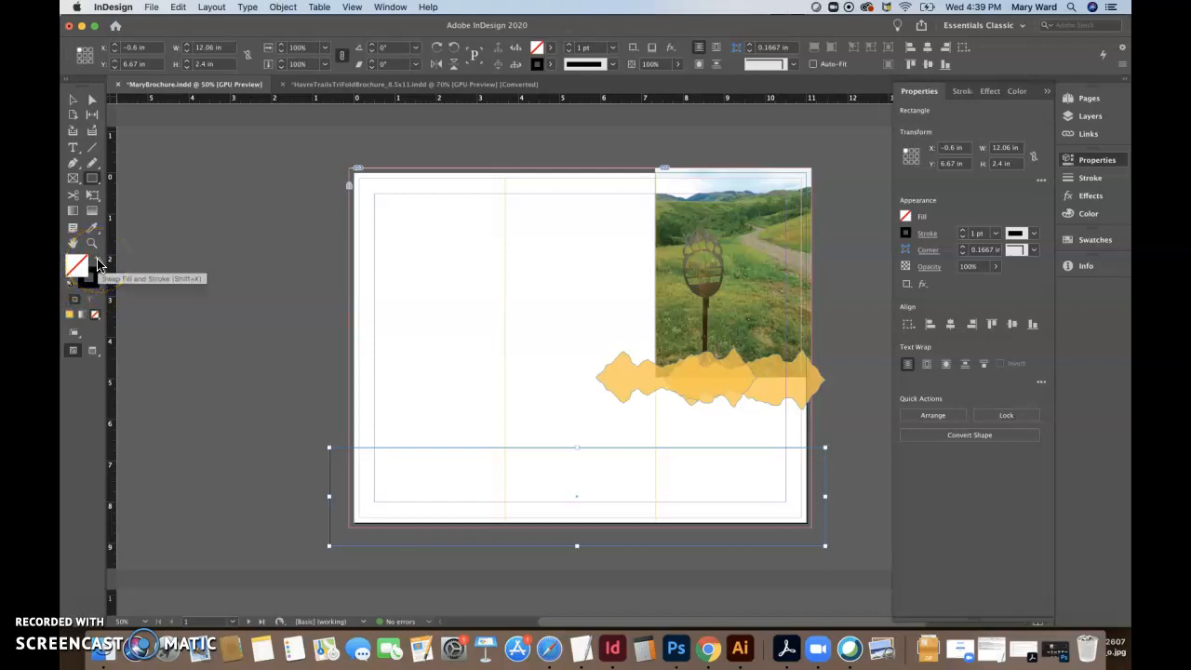
click(98, 264)
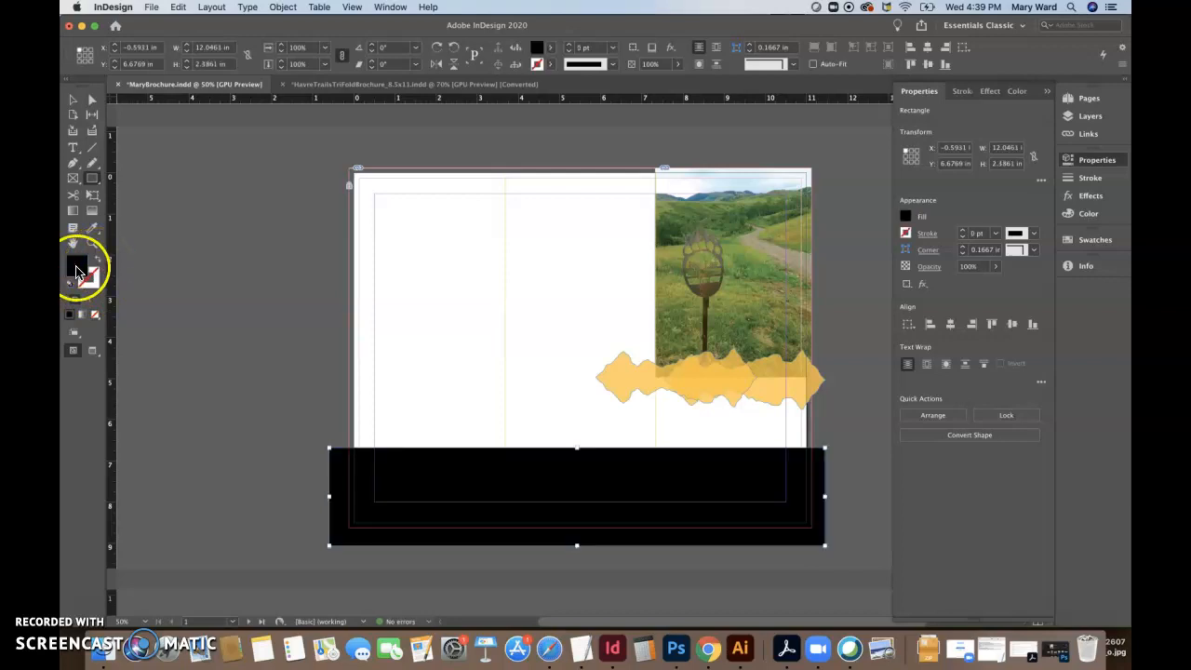
Fill the bottom rectangle with a medium green, C 64, M 0, Y 100, K 0
double_click(77, 271)
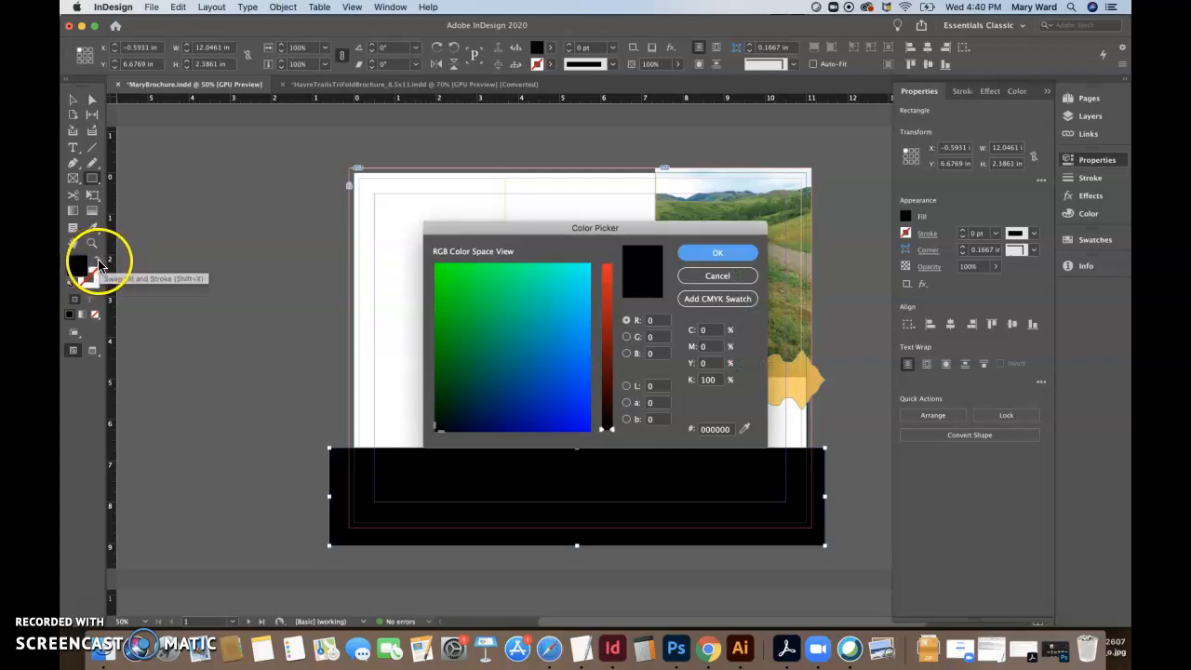
click(456, 287)
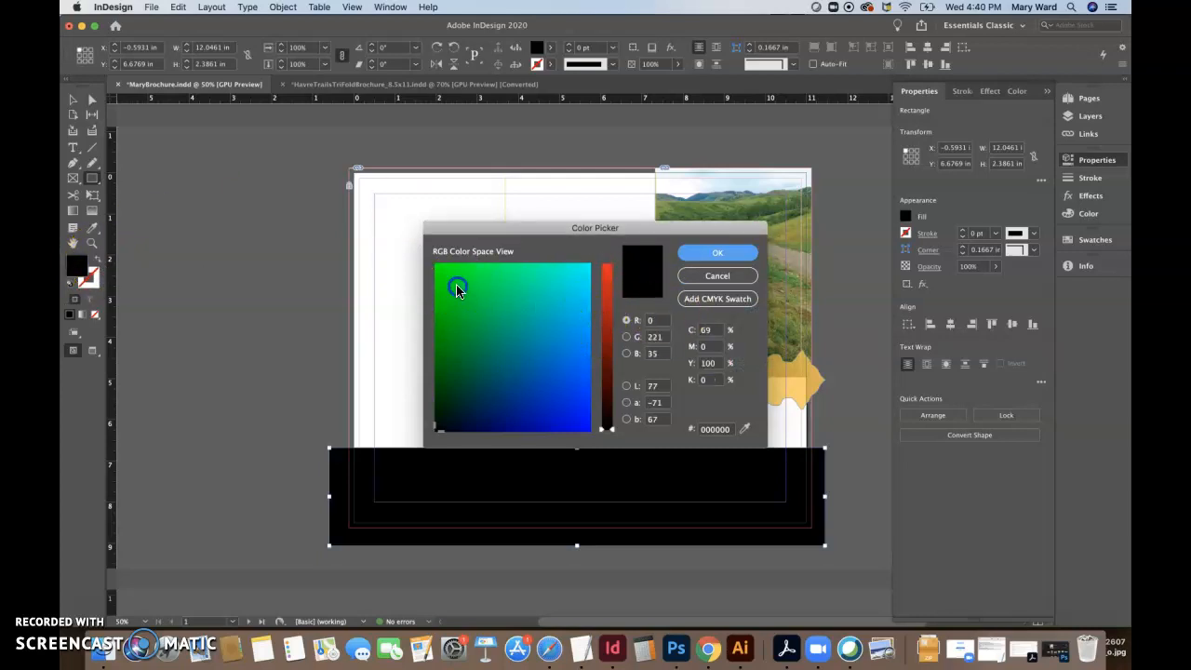
click(606, 340)
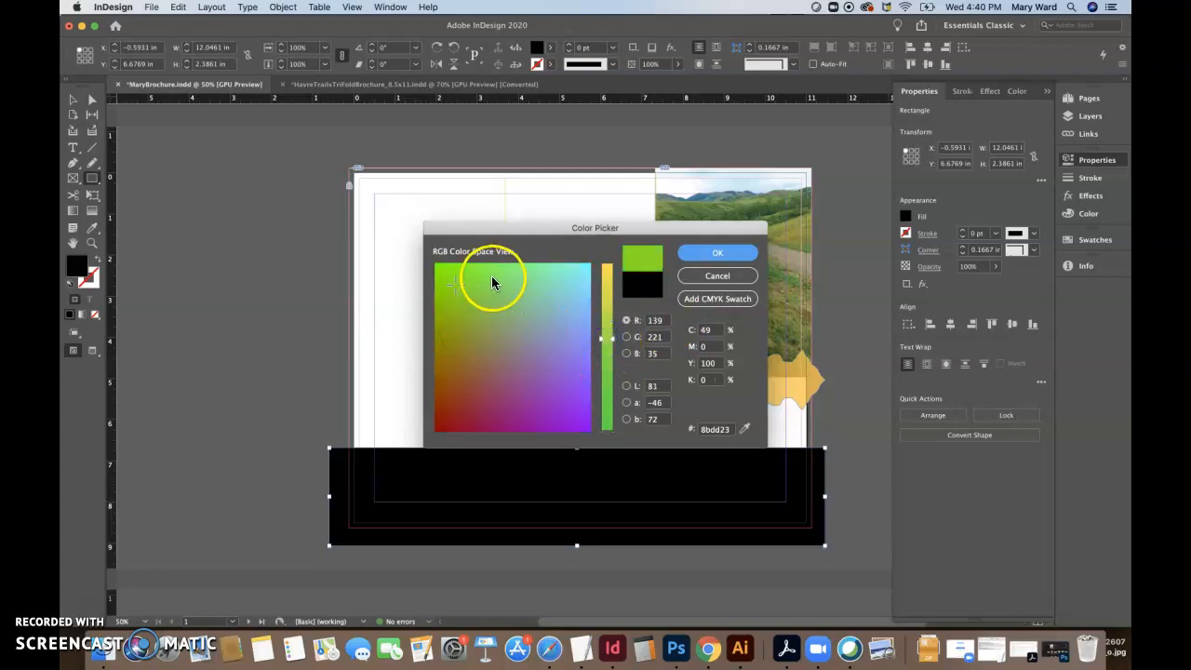
drag(605, 341, 611, 366)
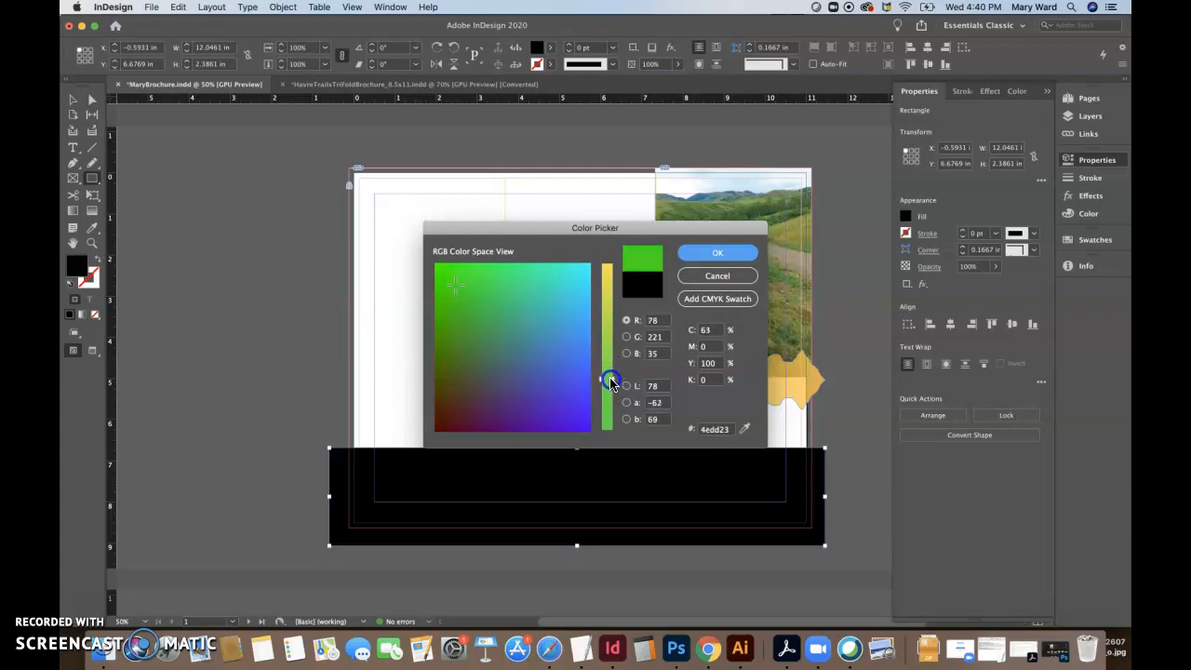
drag(469, 292, 459, 297)
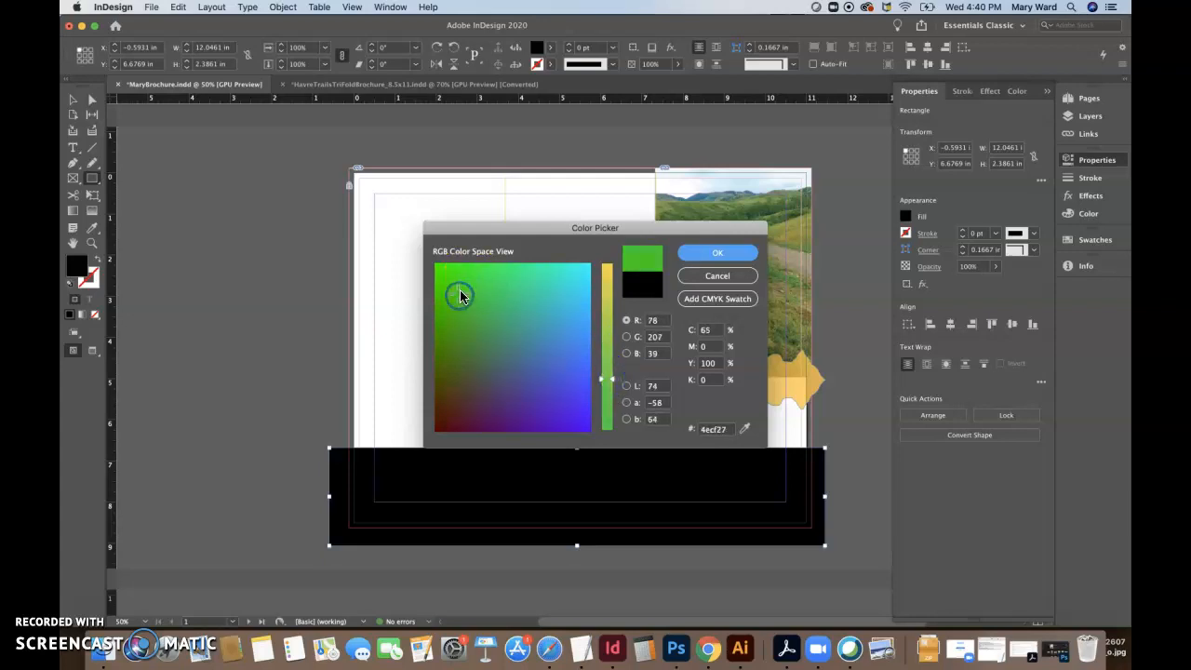
click(714, 257)
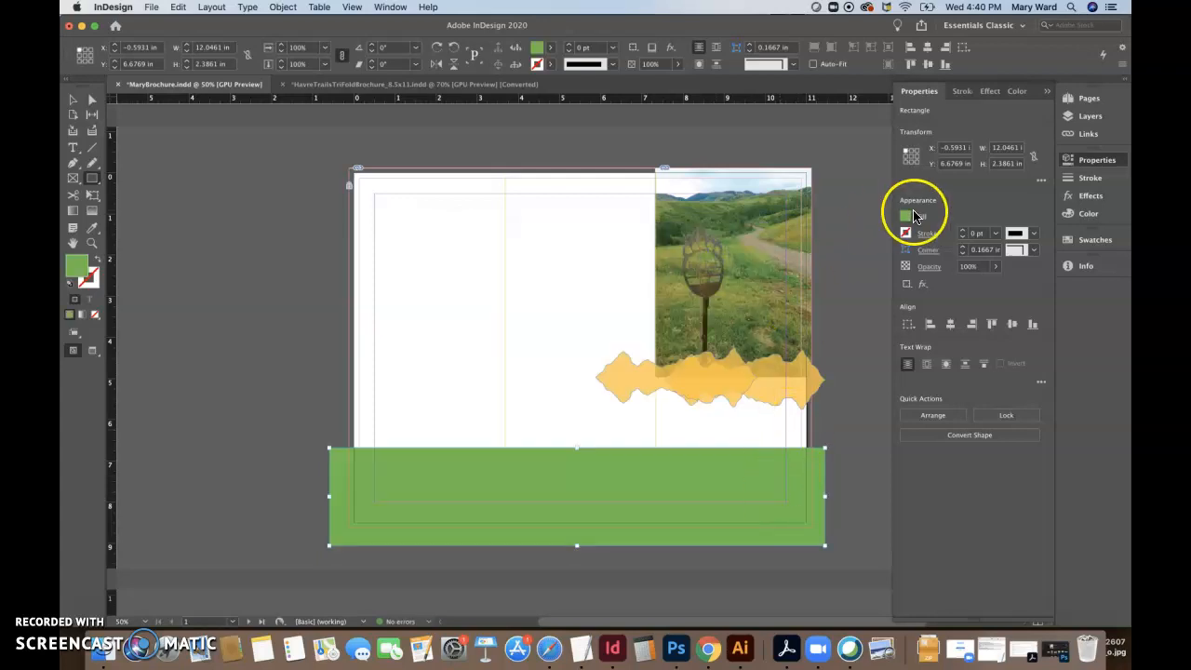
Keep the colour mode at CMYK and fill the bottom rectangle with lime green aadb49, C 38, M 0, Y 89, K 0
click(1016, 92)
click(1047, 154)
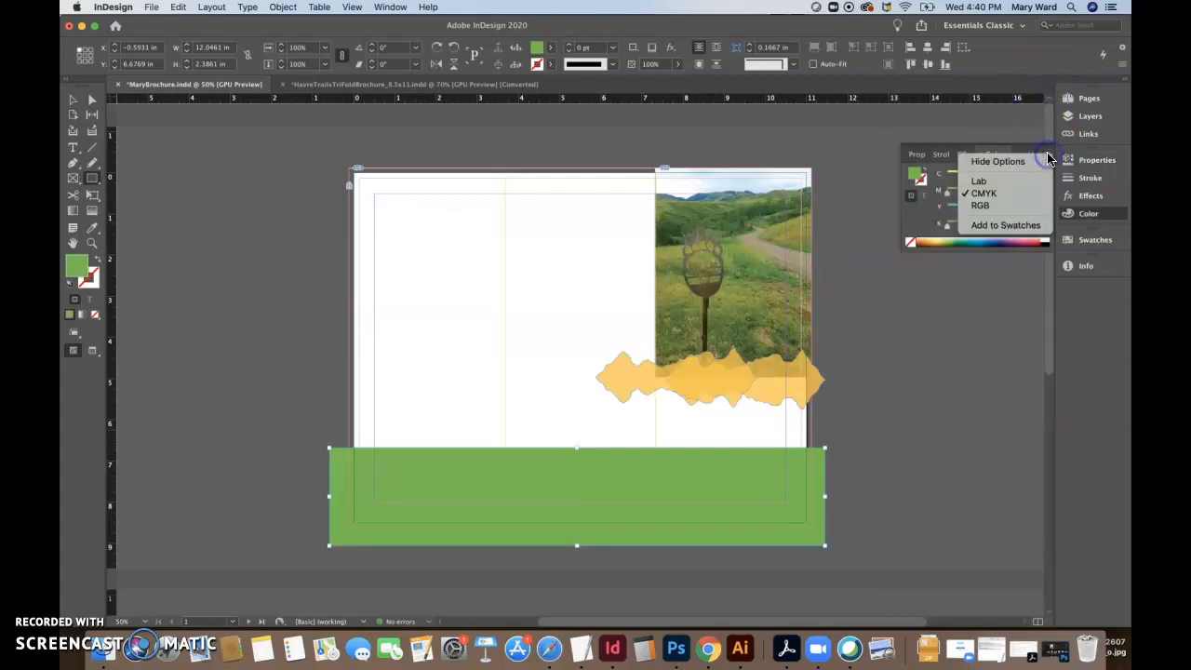
click(988, 190)
double_click(78, 269)
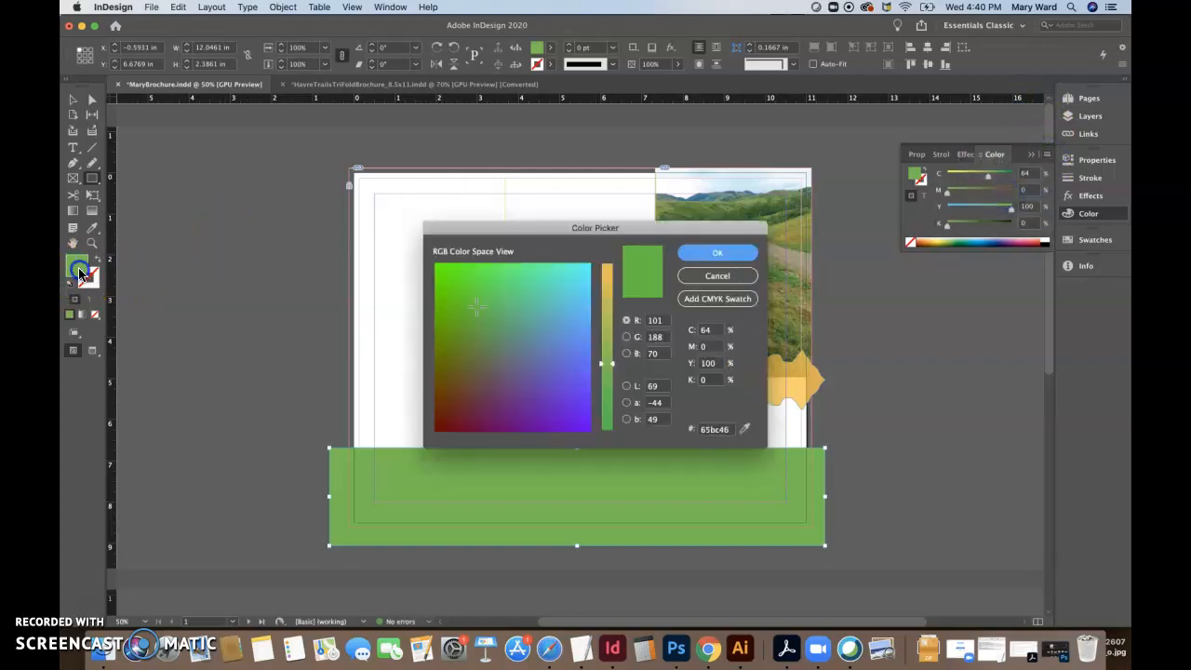
drag(608, 340, 613, 330)
click(479, 289)
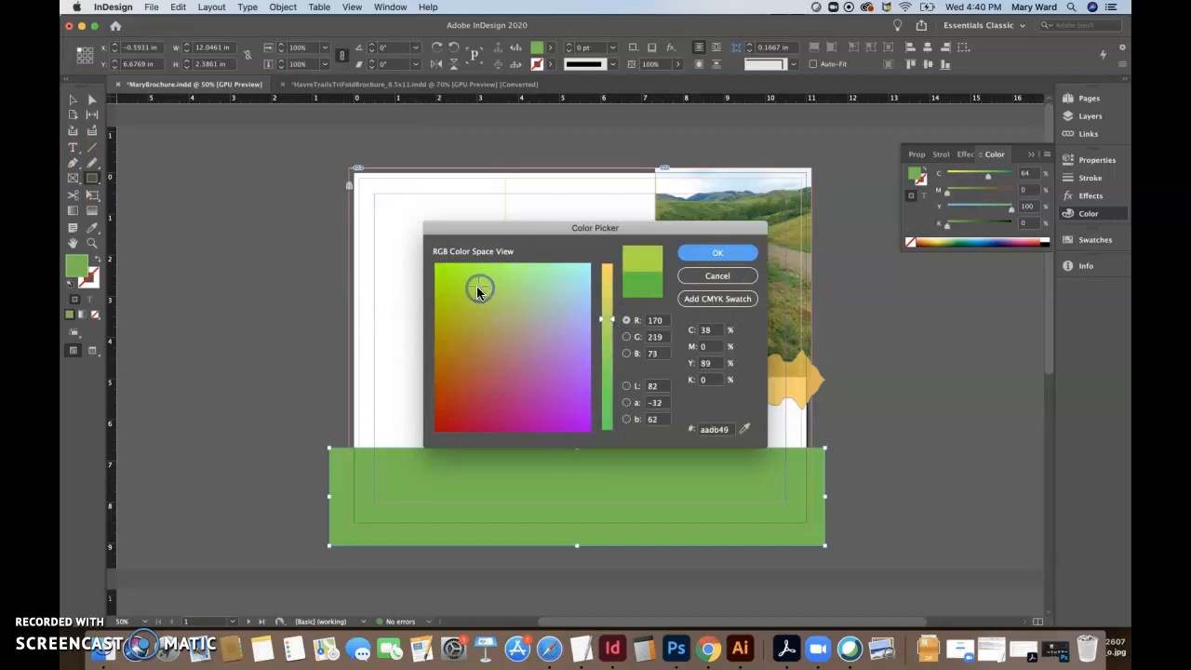
click(682, 254)
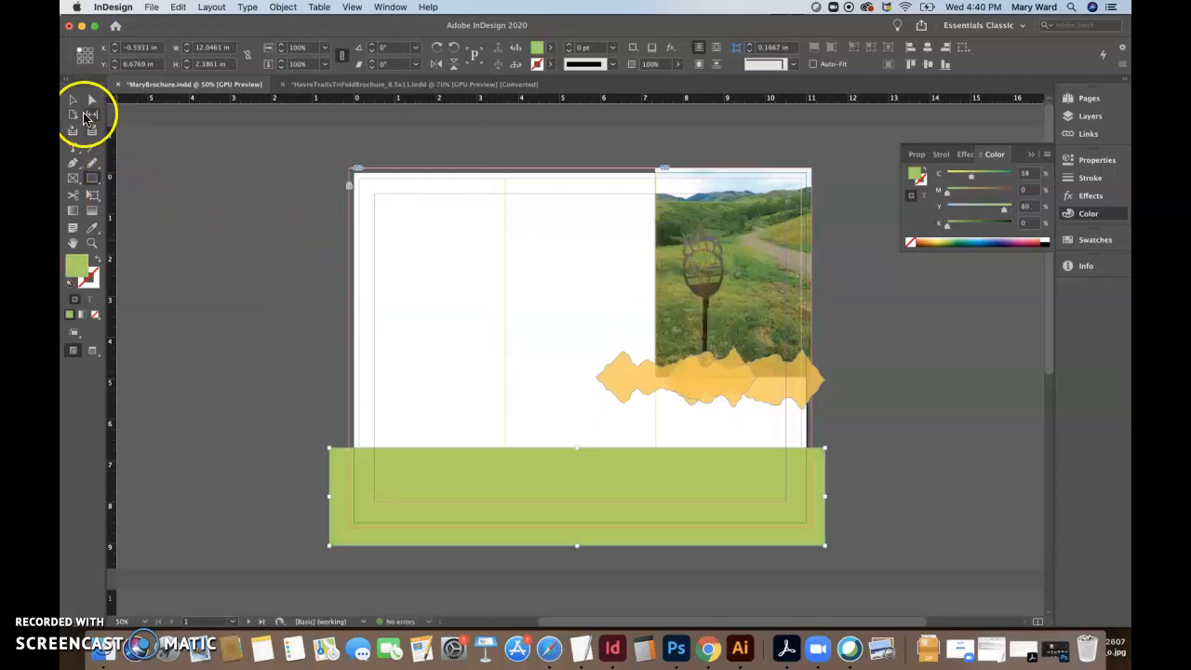
Raise the green band's top edge to Y 6.45 in and, in preview mode, extend the trail photo's frame down to it, about 6.635 in tall
click(207, 242)
mouse_move(577, 447)
mouse_down()
mouse_move(576, 376)
mouse_move(578, 437)
mouse_up()
key(w)
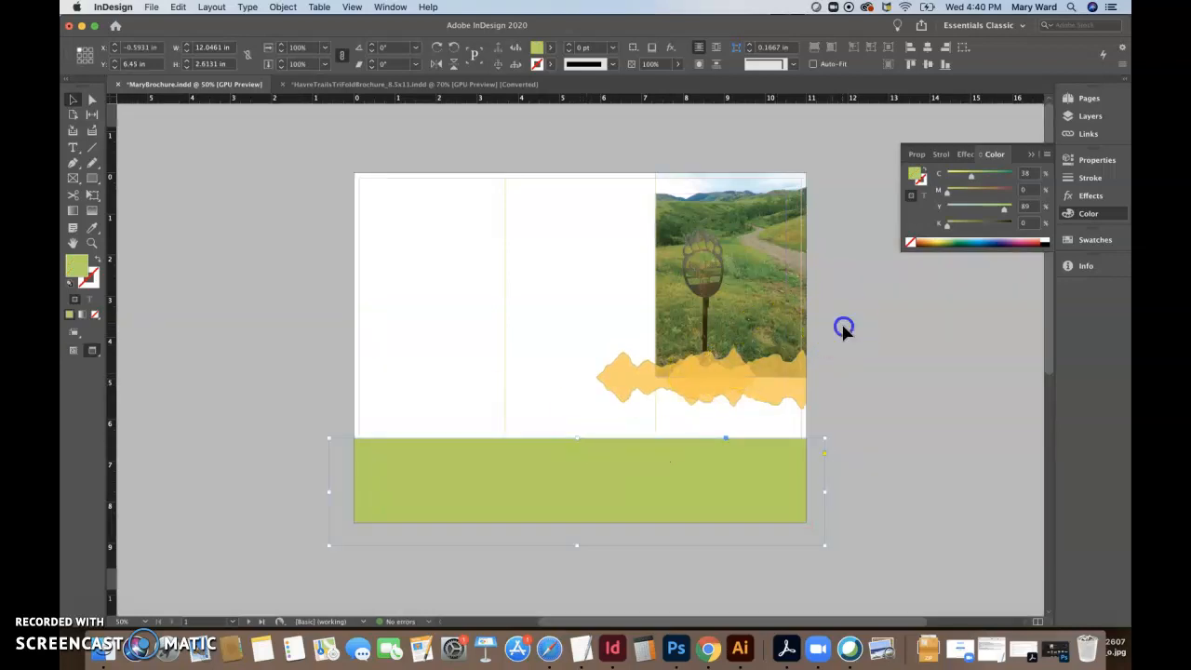
click(744, 298)
drag(732, 378, 731, 441)
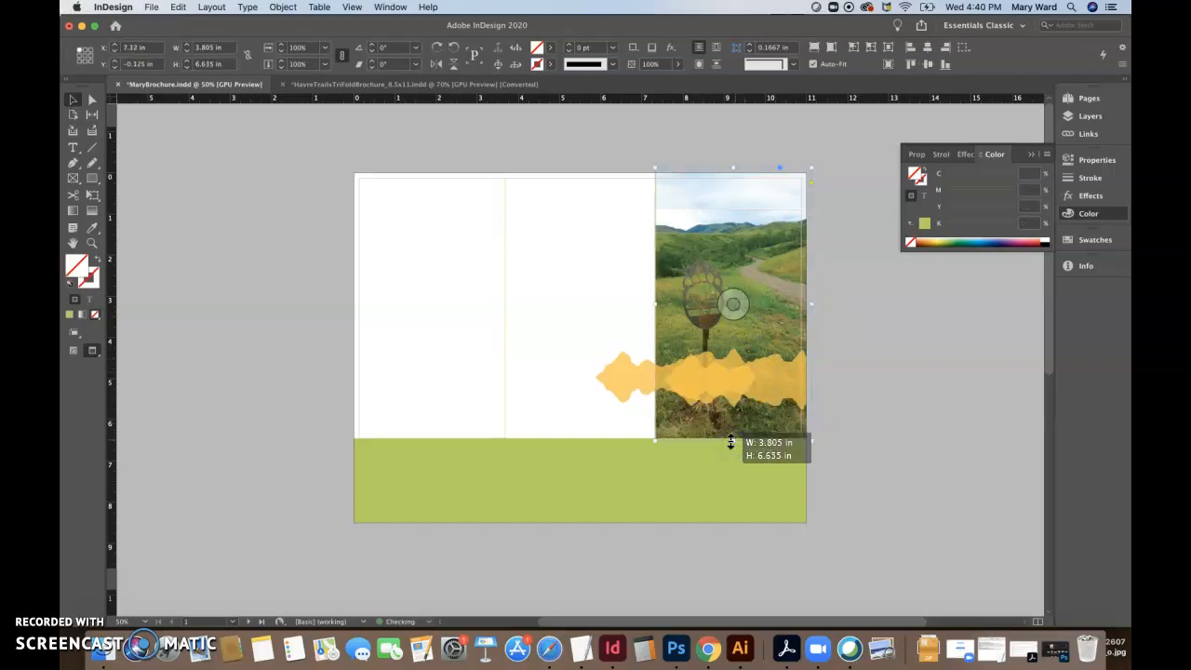
Move both yellow mountain shapes down over the green band's upper edge, to about X 5.86, Y 5.76 in
click(776, 412)
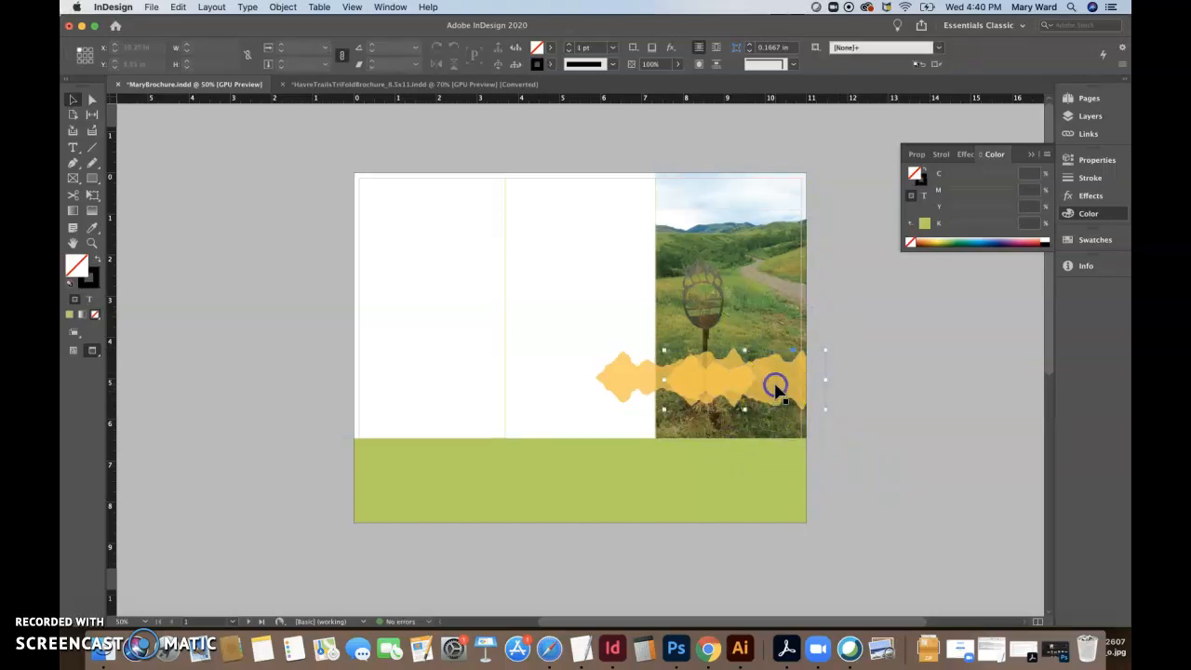
click(629, 377)
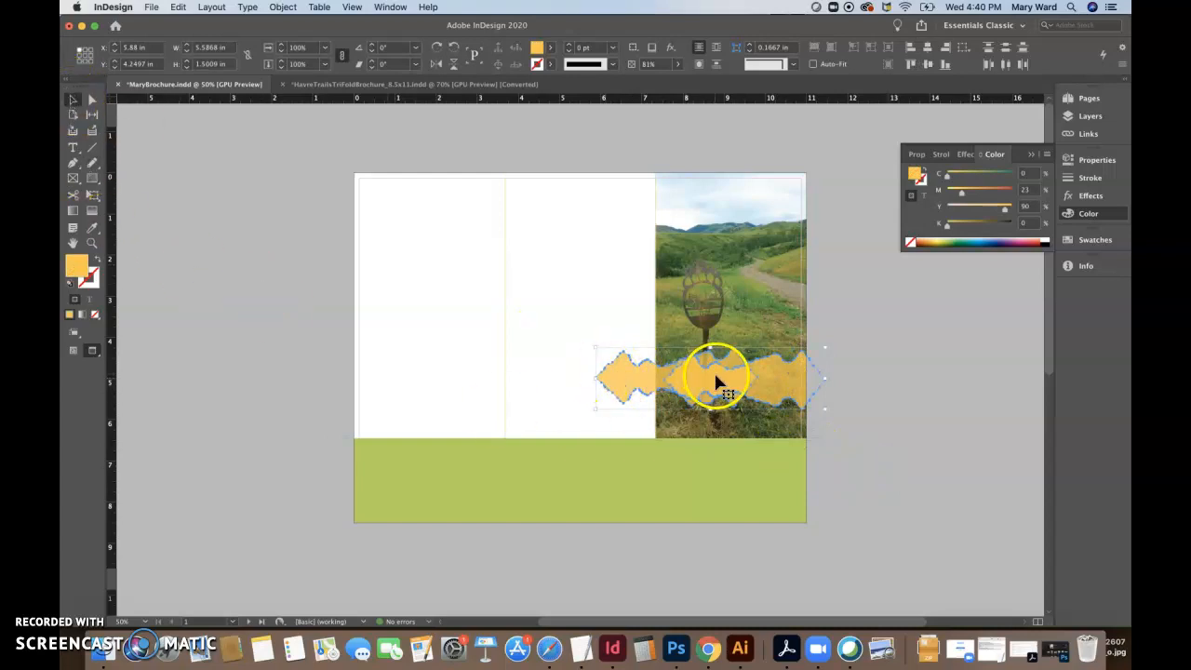
right_click(787, 385)
drag(787, 385, 786, 448)
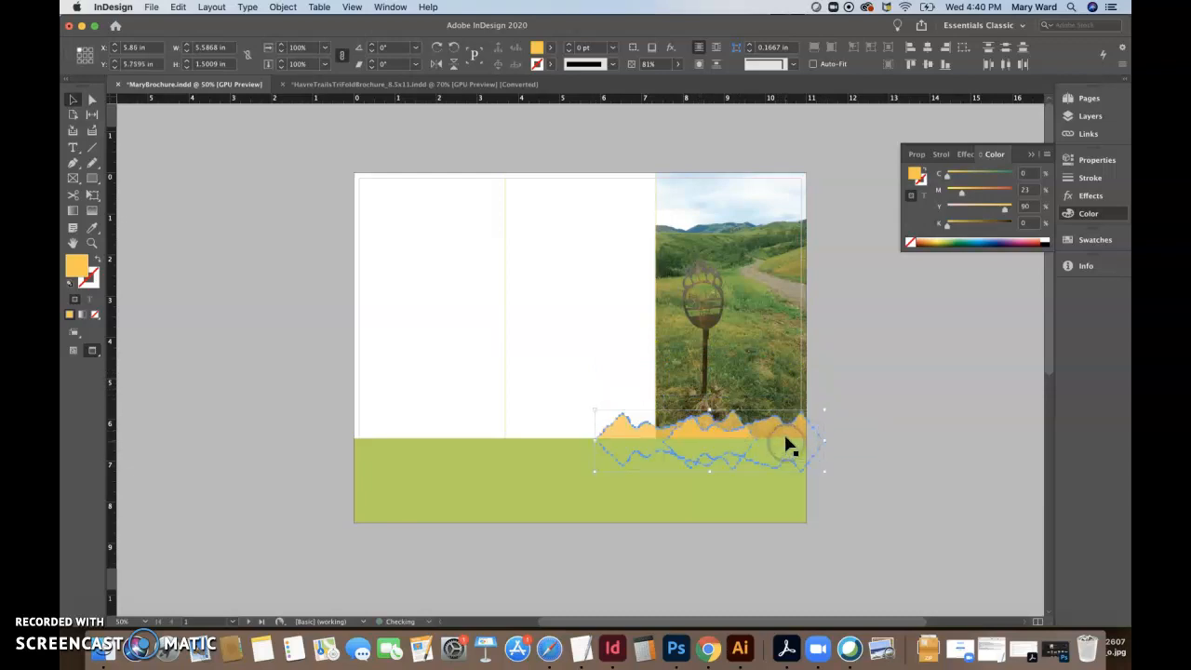
Bring both yellow mountain shapes to the front, above the green band, and deselect them
click(1095, 161)
click(979, 480)
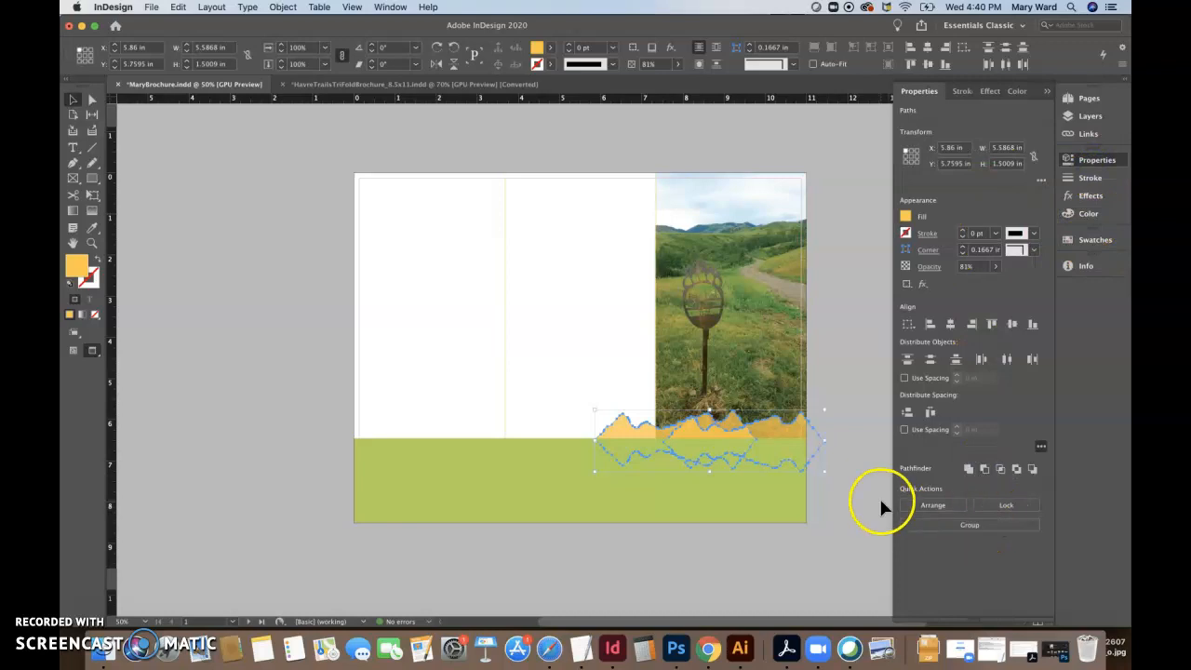
click(927, 505)
click(940, 522)
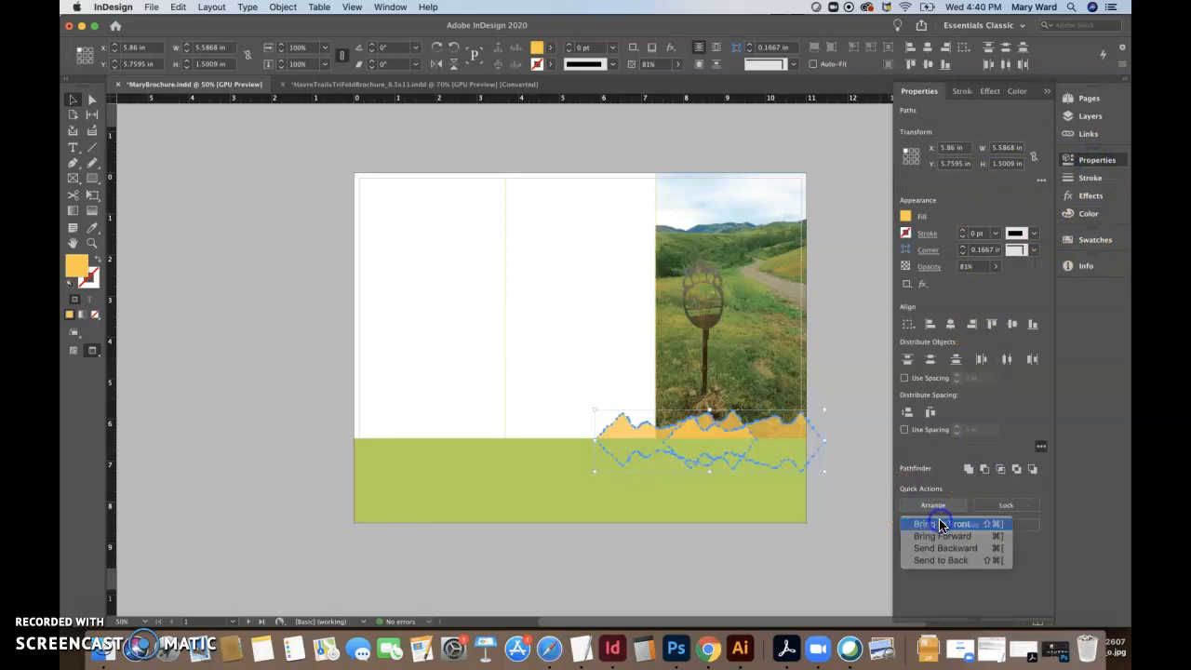
click(836, 484)
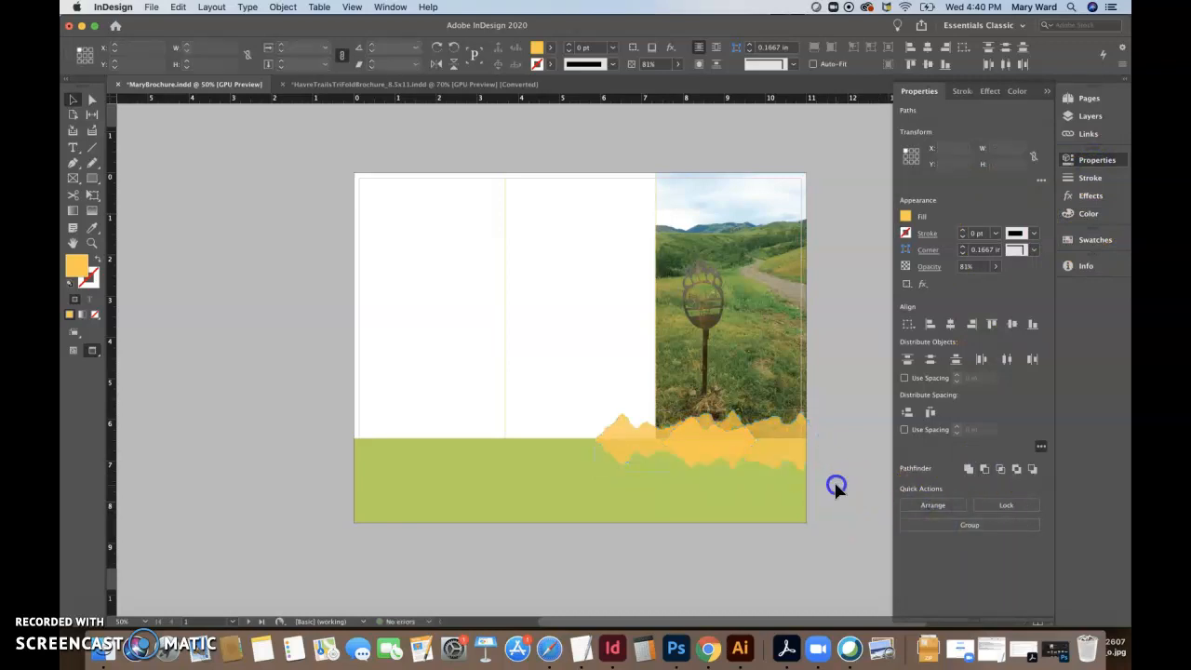
Examine the white mountain border in the finished brochure HavreTrailsTriFoldBrochure_8.5x11.indd and return to MaryBrochure.indd
click(789, 450)
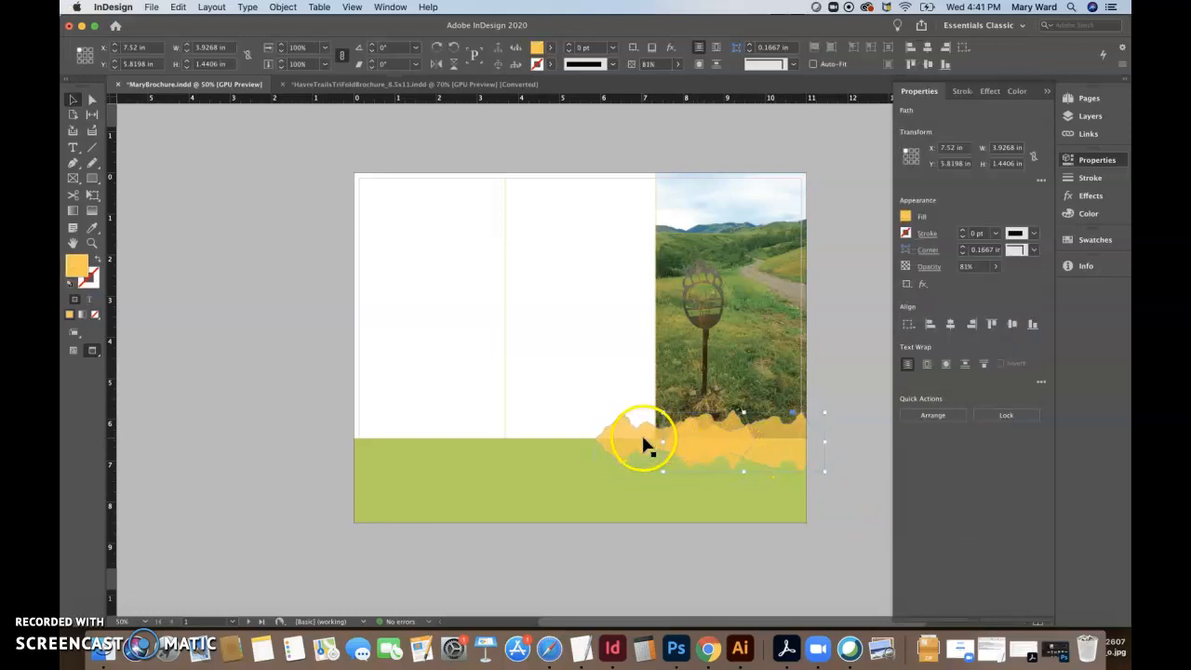
drag(668, 445, 806, 447)
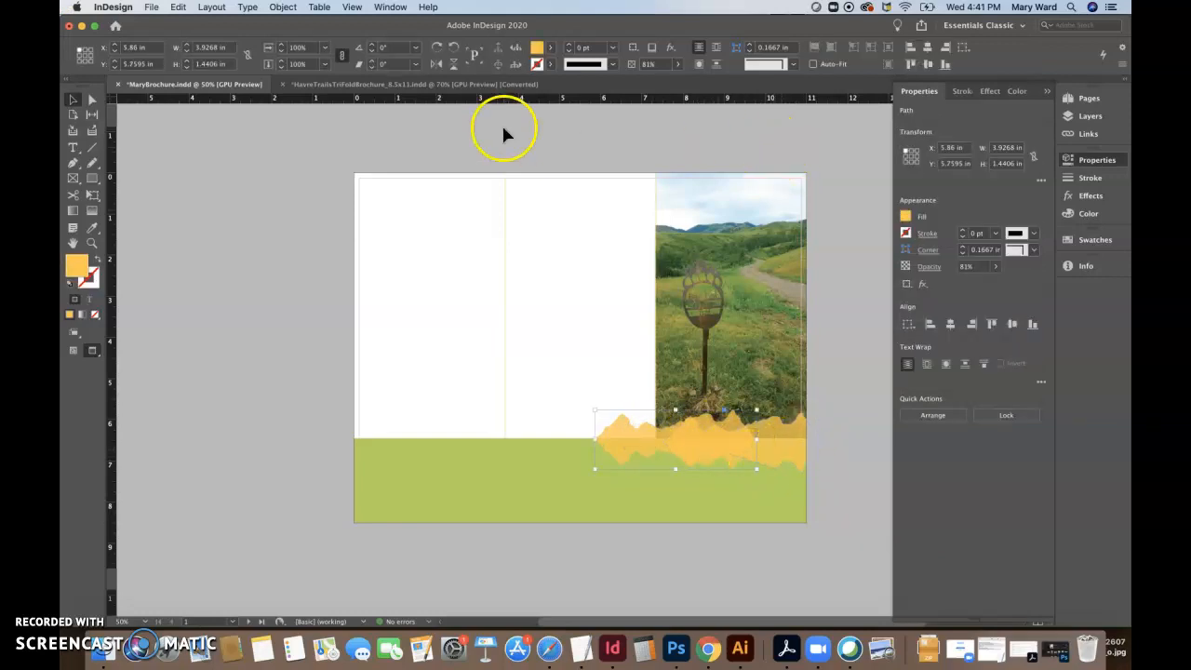
click(465, 84)
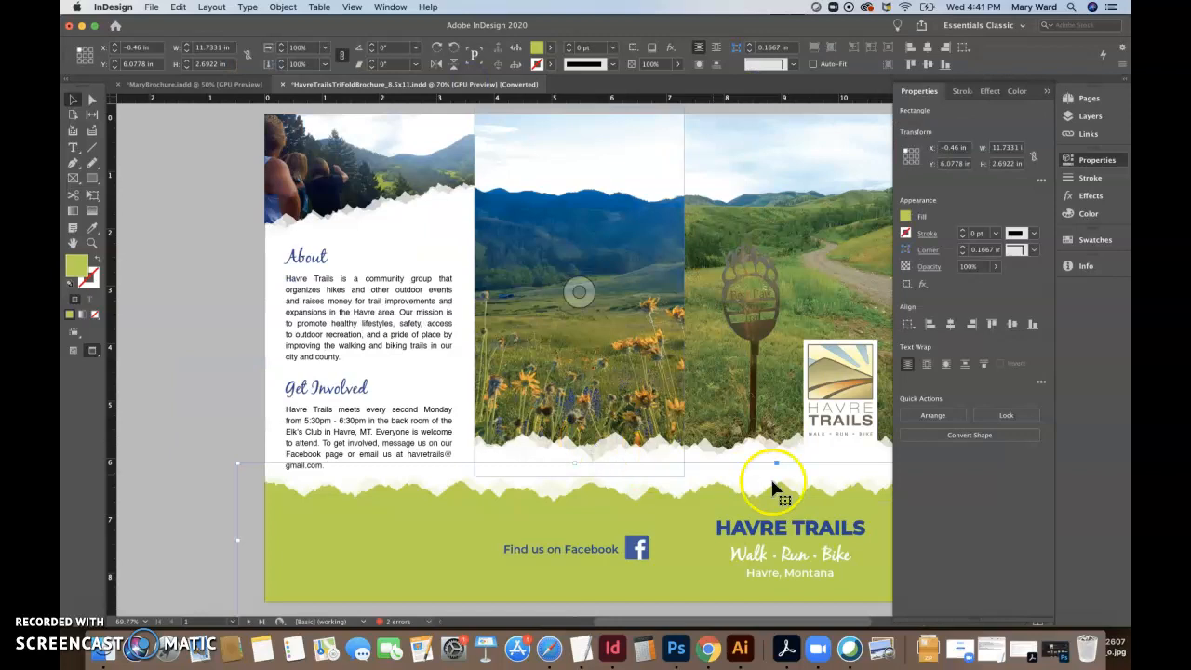
click(208, 86)
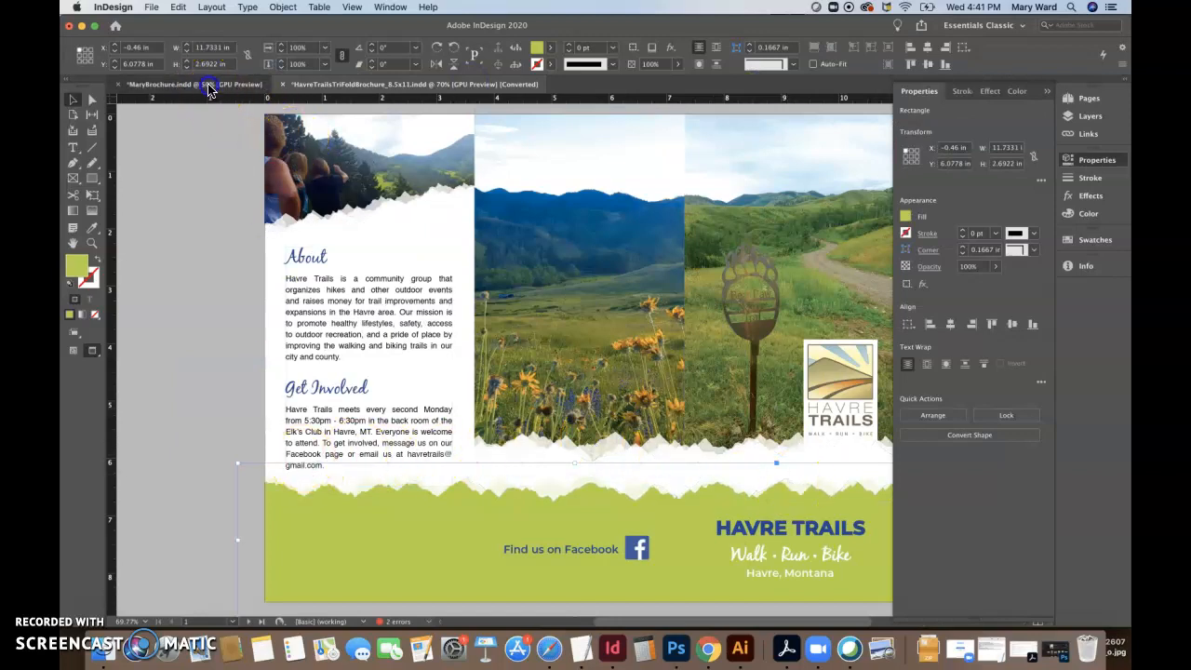
Select both yellow mountain shapes over the green band's edge and change their fill to white
click(858, 458)
click(783, 446)
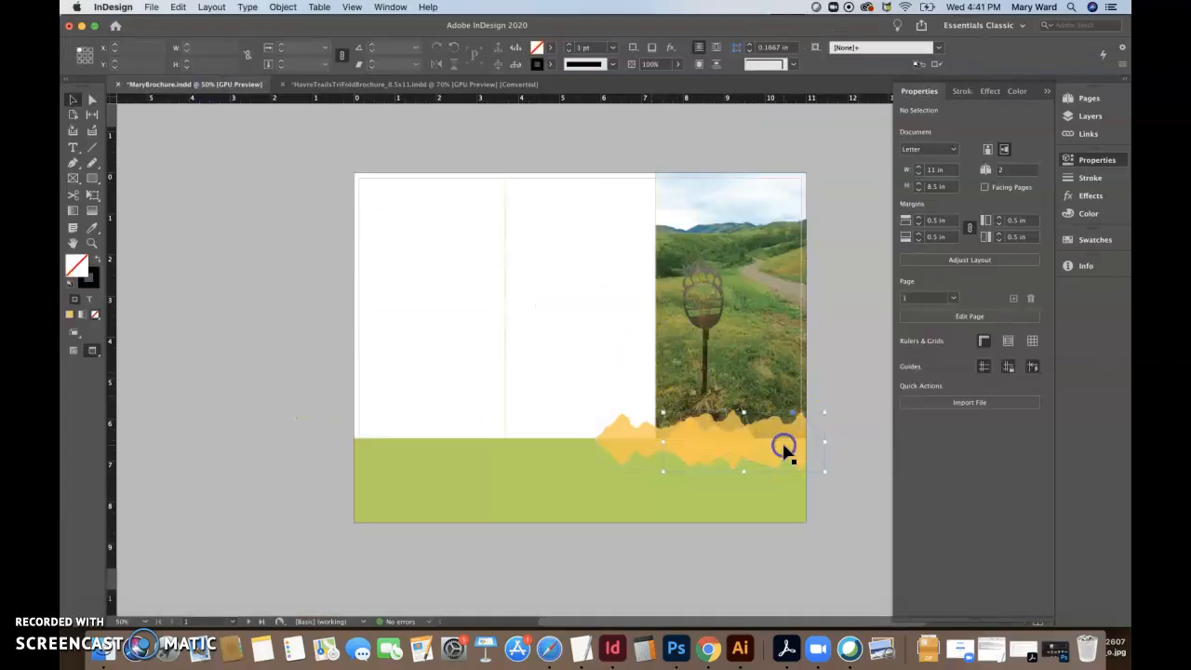
key(ctrl+v)
drag(633, 340, 777, 443)
click(760, 450)
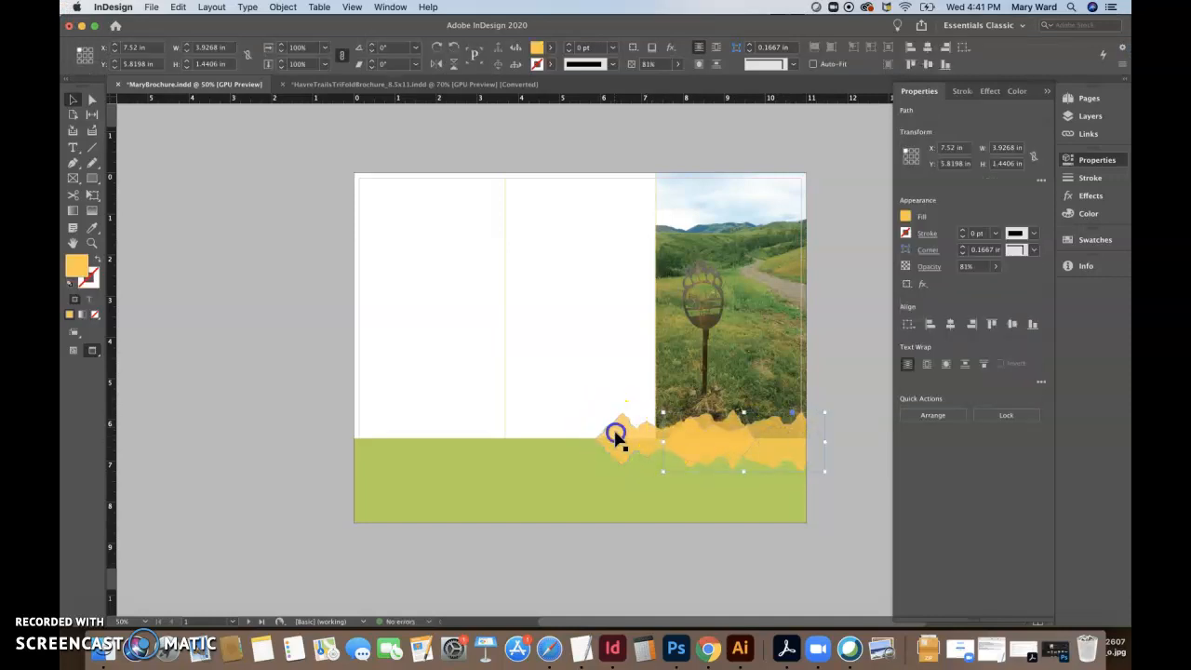
double_click(77, 268)
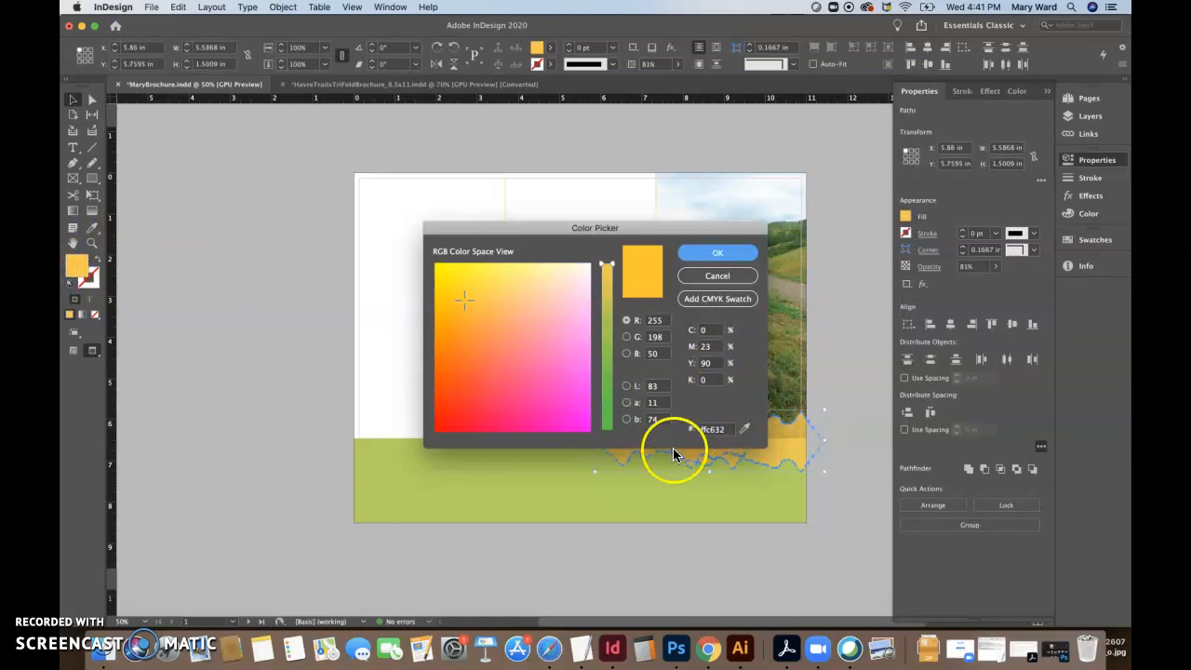
click(717, 275)
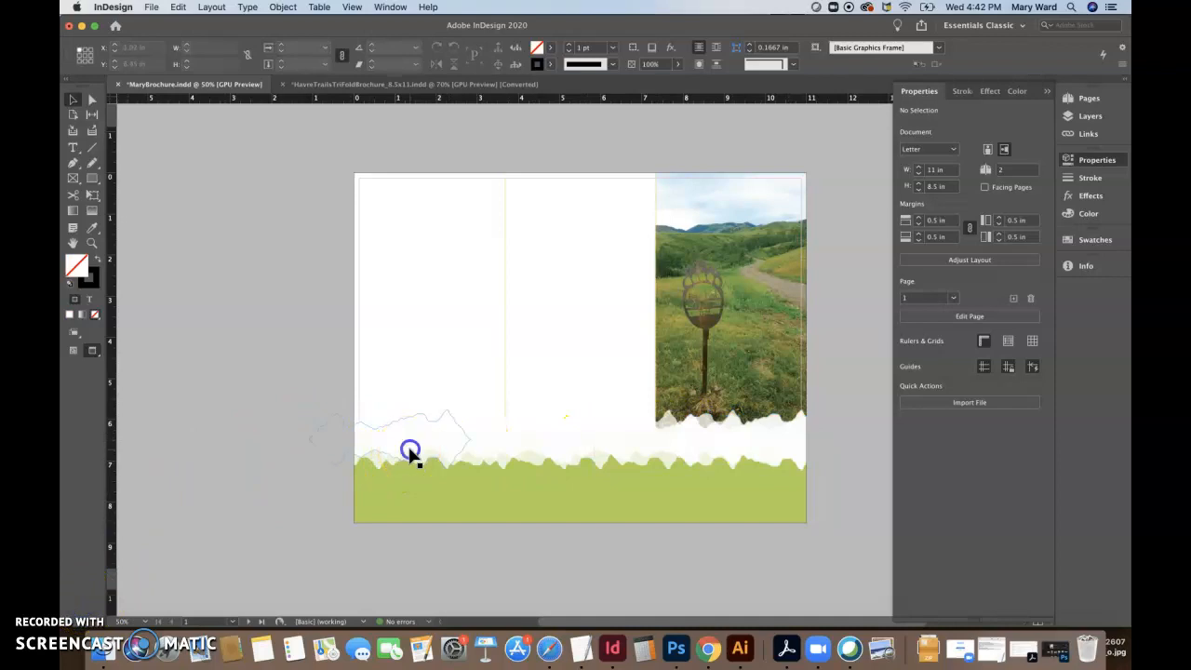
Select all the white mountain shapes across the page, excluding the trail photo and the green band, and group them
click(409, 450)
mouse_move(471, 438)
mouse_down()
mouse_move(643, 460)
mouse_move(731, 452)
mouse_move(619, 438)
mouse_move(467, 453)
mouse_move(672, 465)
mouse_move(747, 444)
mouse_move(686, 454)
mouse_move(485, 444)
mouse_up()
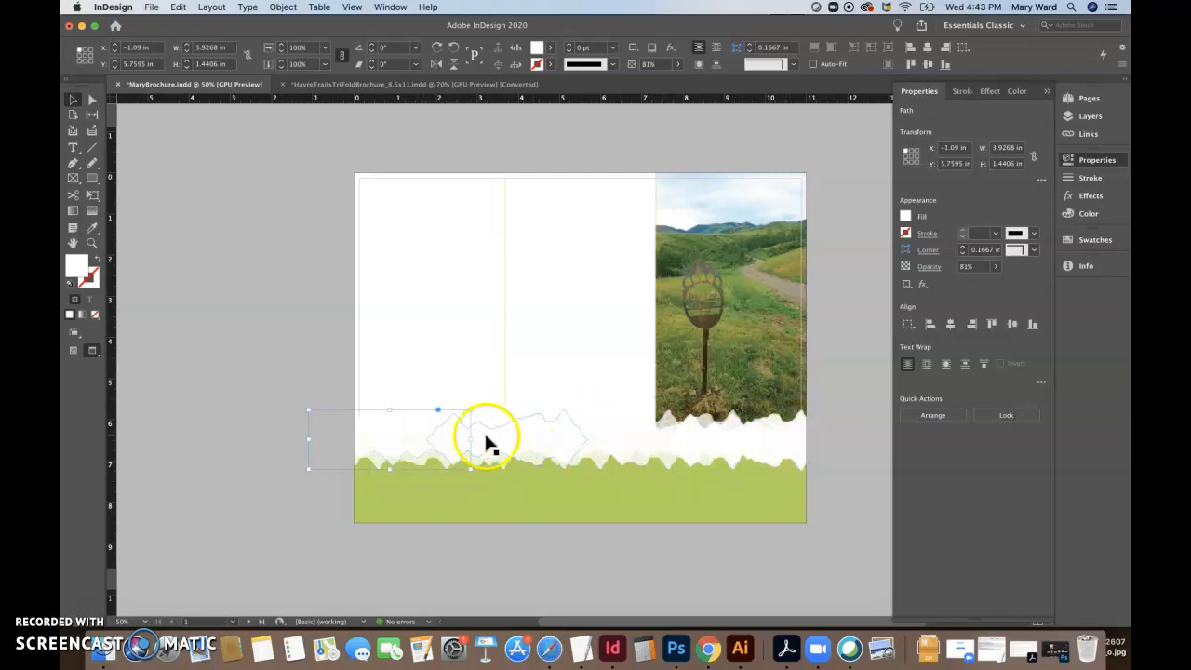
click(292, 389)
drag(278, 381, 851, 476)
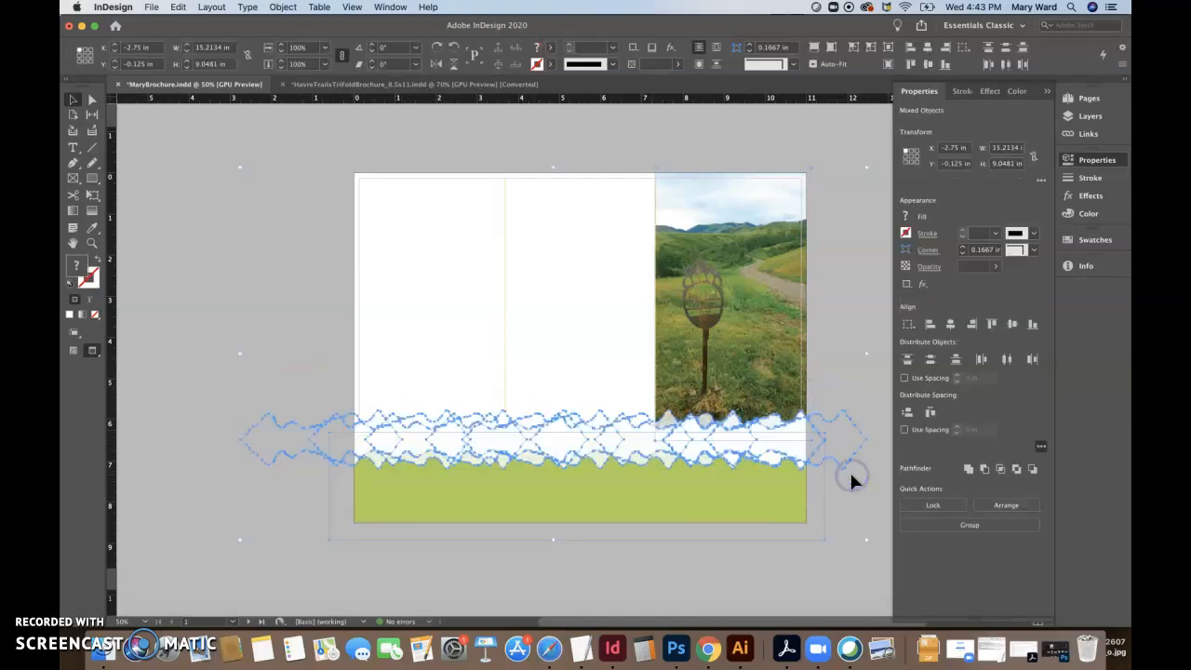
shift+click(784, 327)
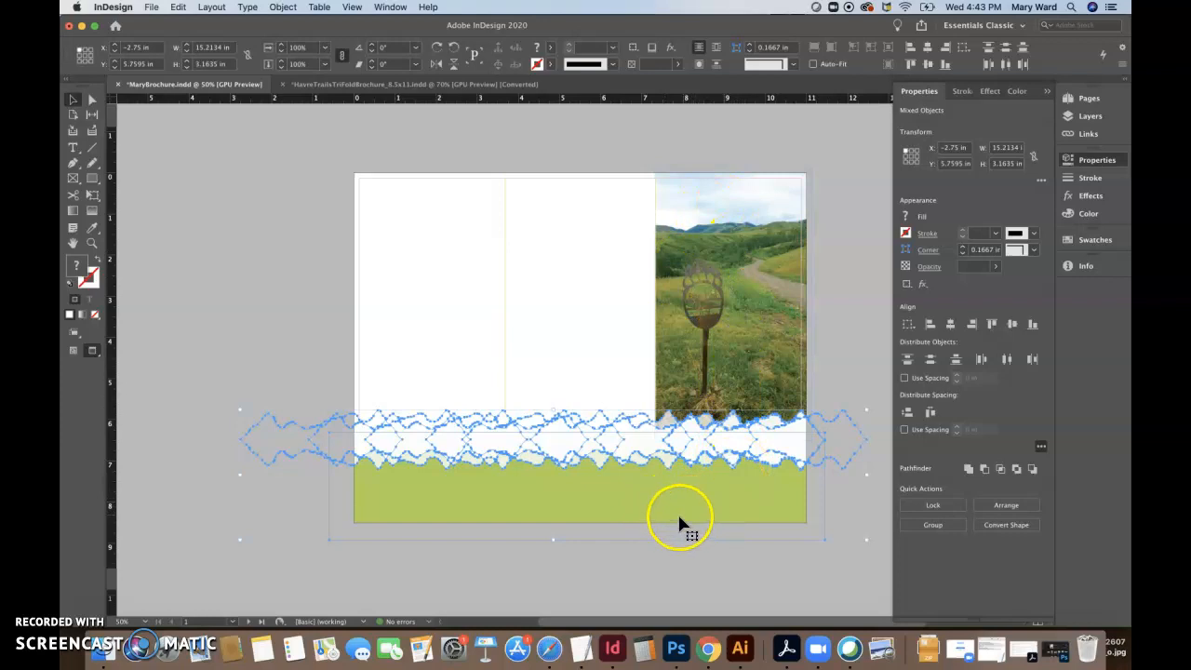
shift+click(614, 511)
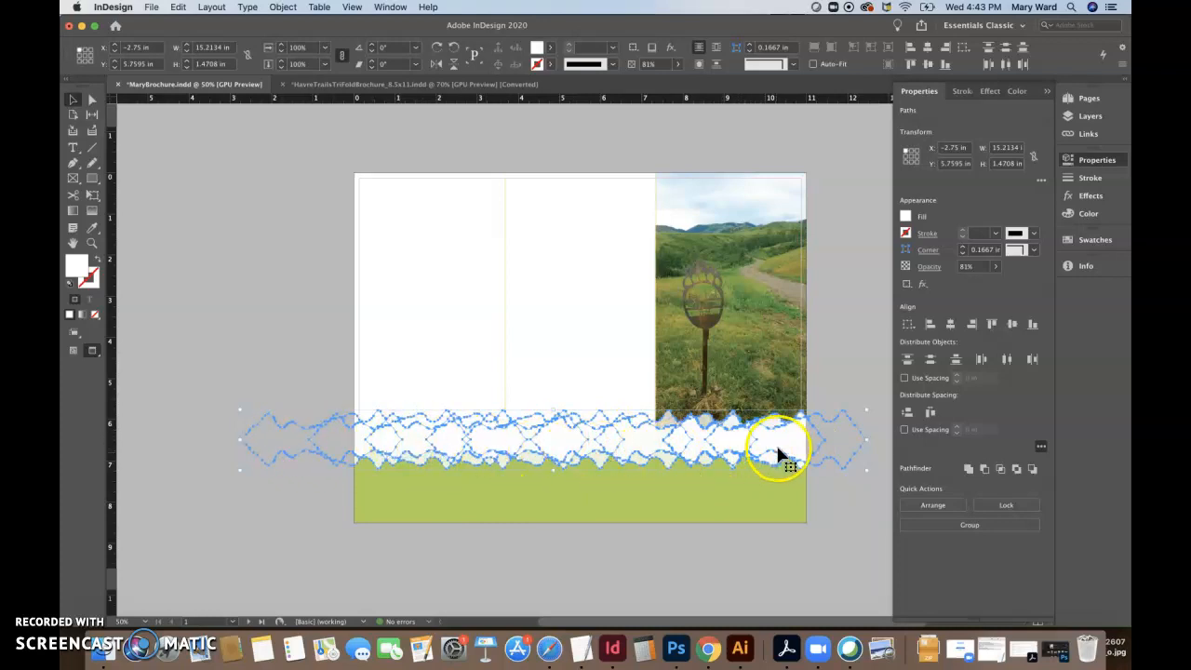
click(963, 526)
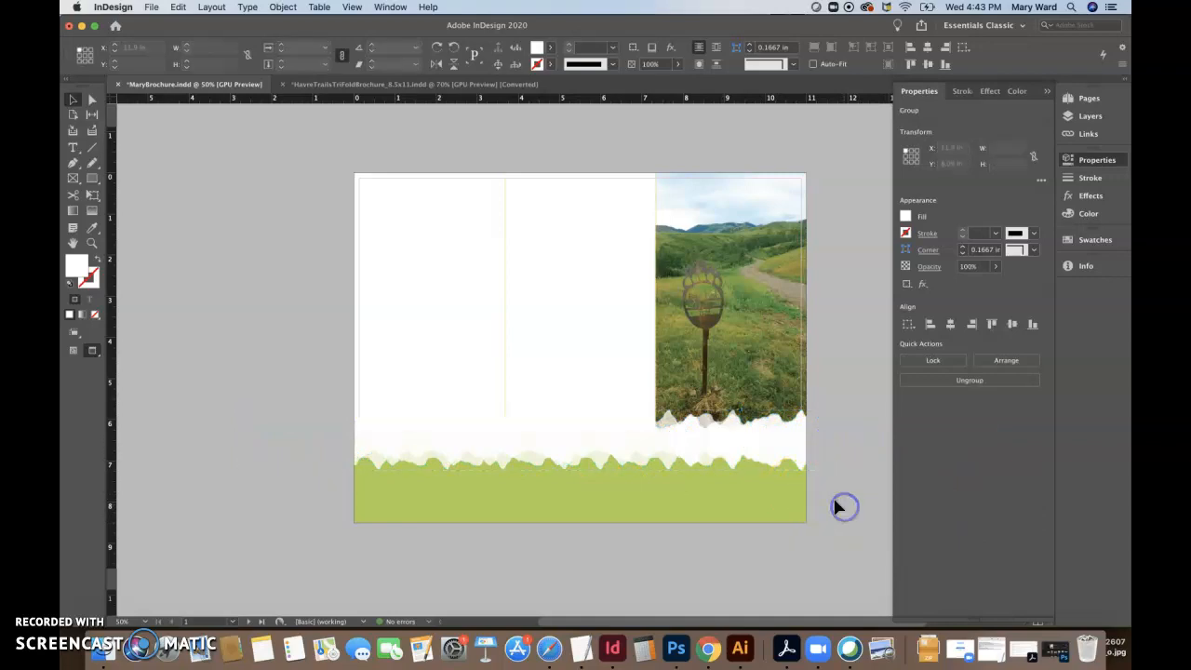
Check in normal view how the grouped mountains, trail photo and green band extend past the page edges, and return to preview mode
drag(739, 447, 645, 416)
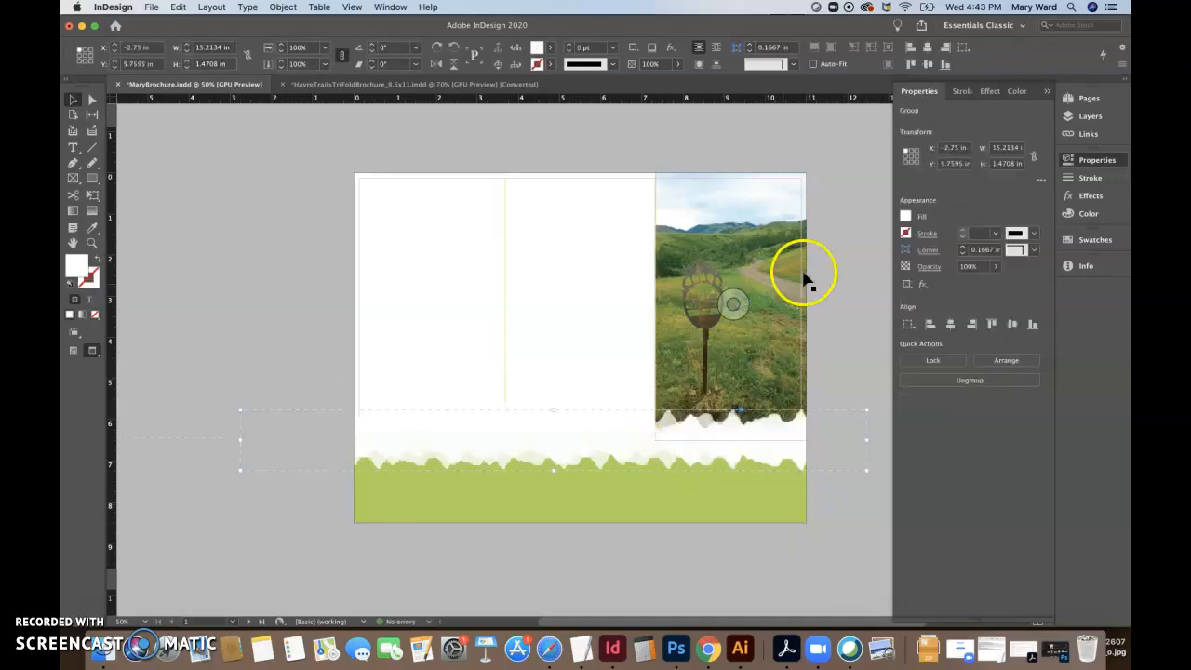
click(841, 306)
key(w)
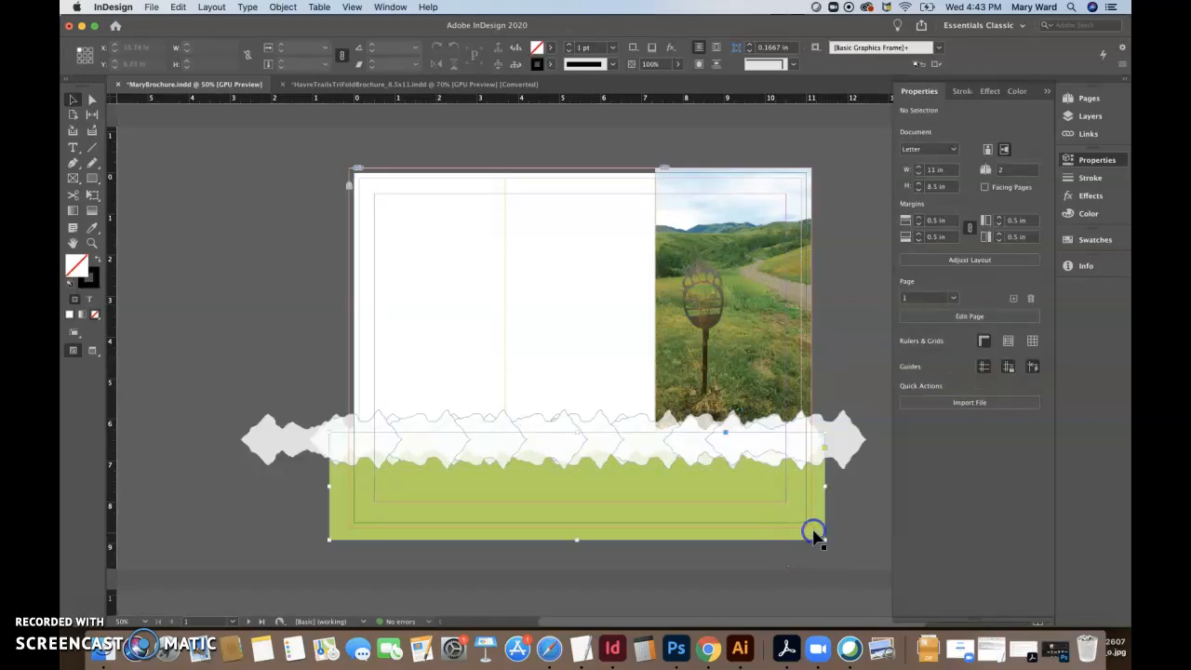
click(812, 535)
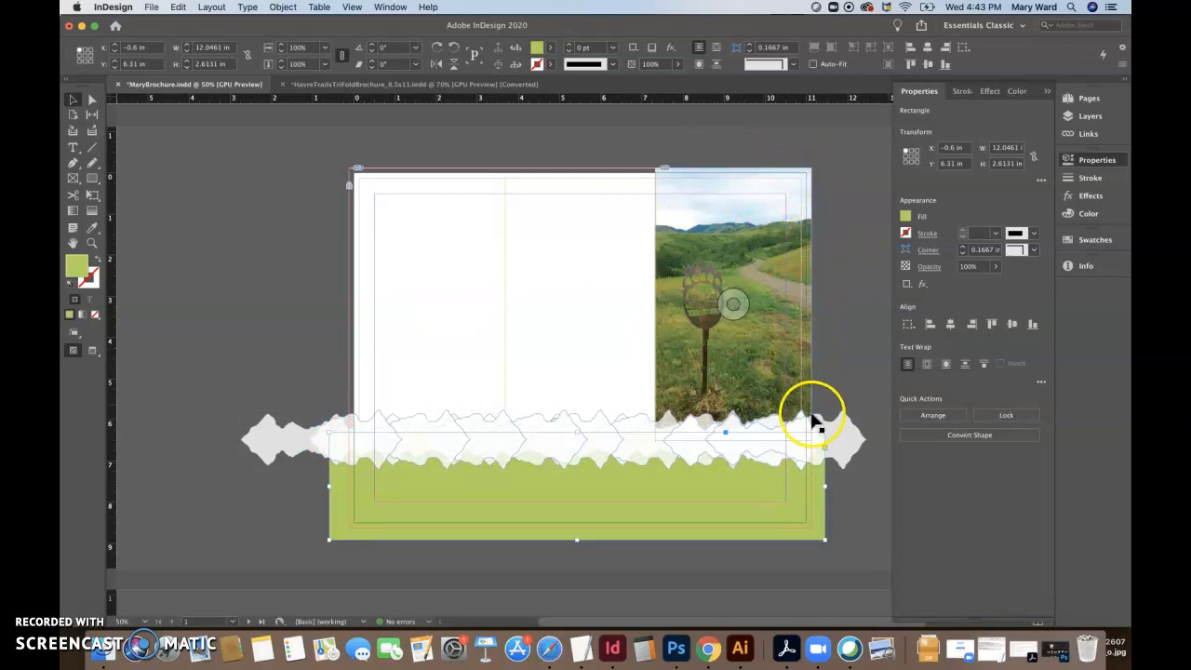
click(851, 335)
key(w)
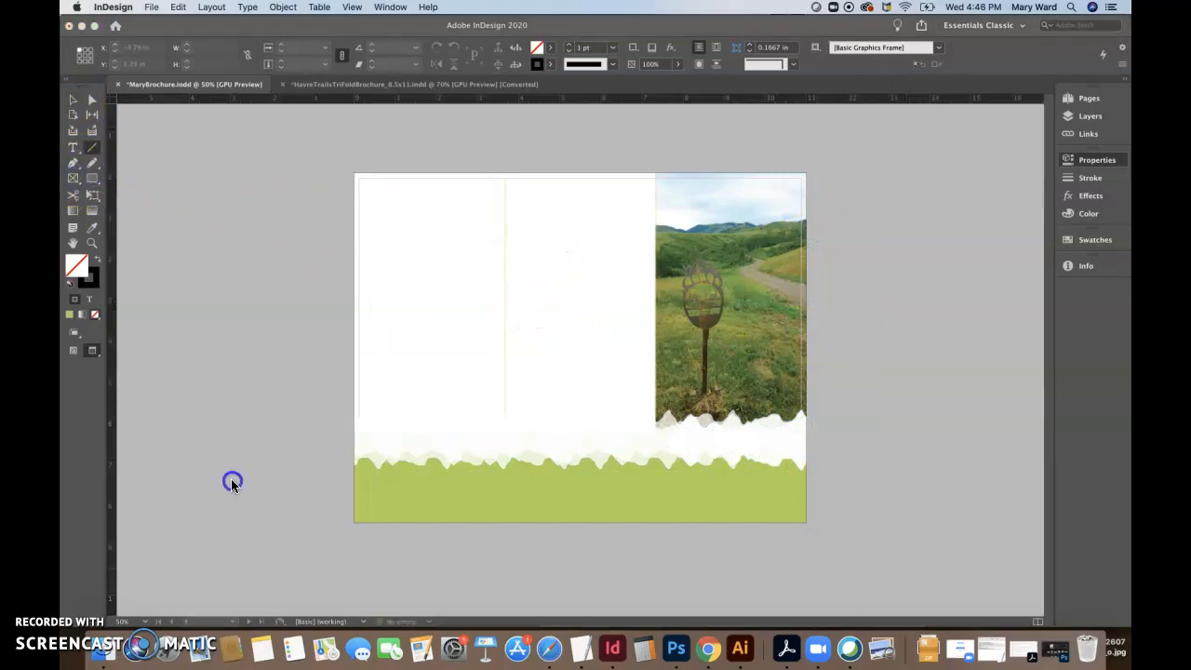
Draw a rectangle frame over the middle panel, about 3.68 by 7.12 in at X 3.64, Y -0.19 in, with auto-fit enabled
click(213, 423)
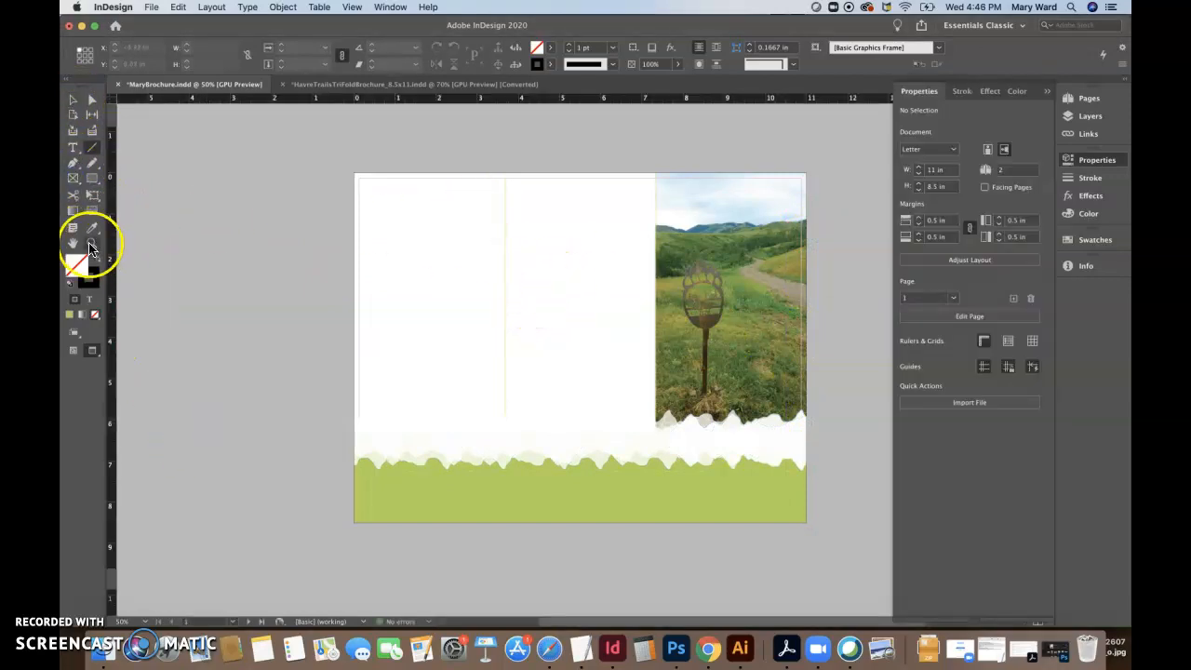
click(74, 180)
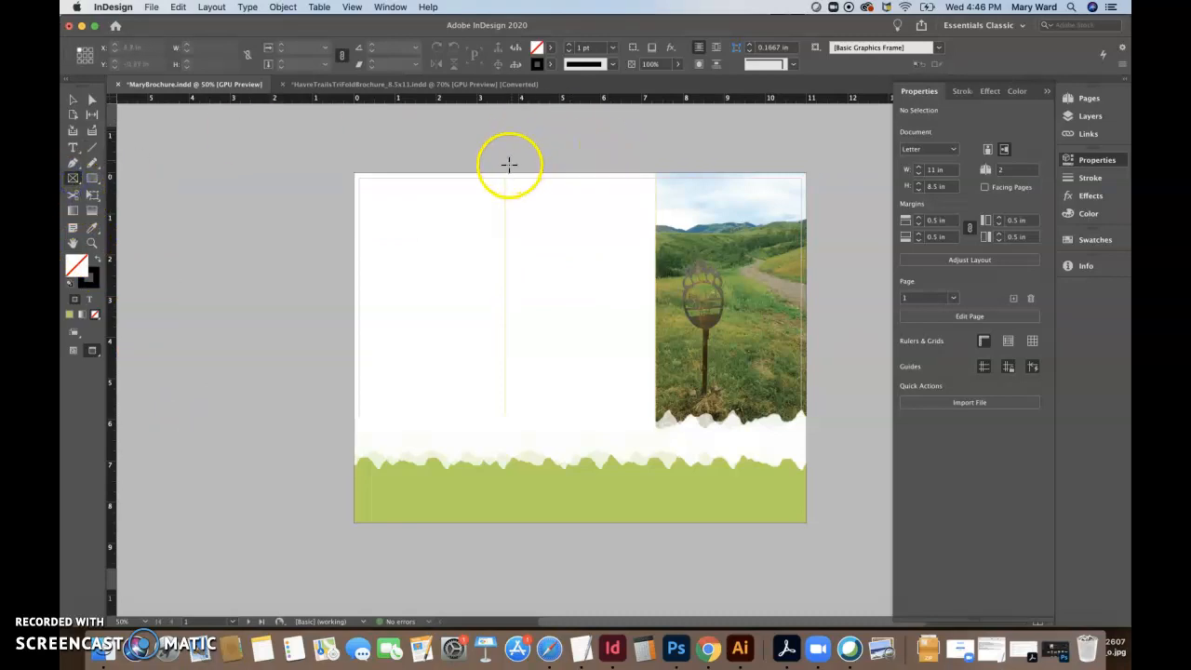
drag(503, 165, 653, 459)
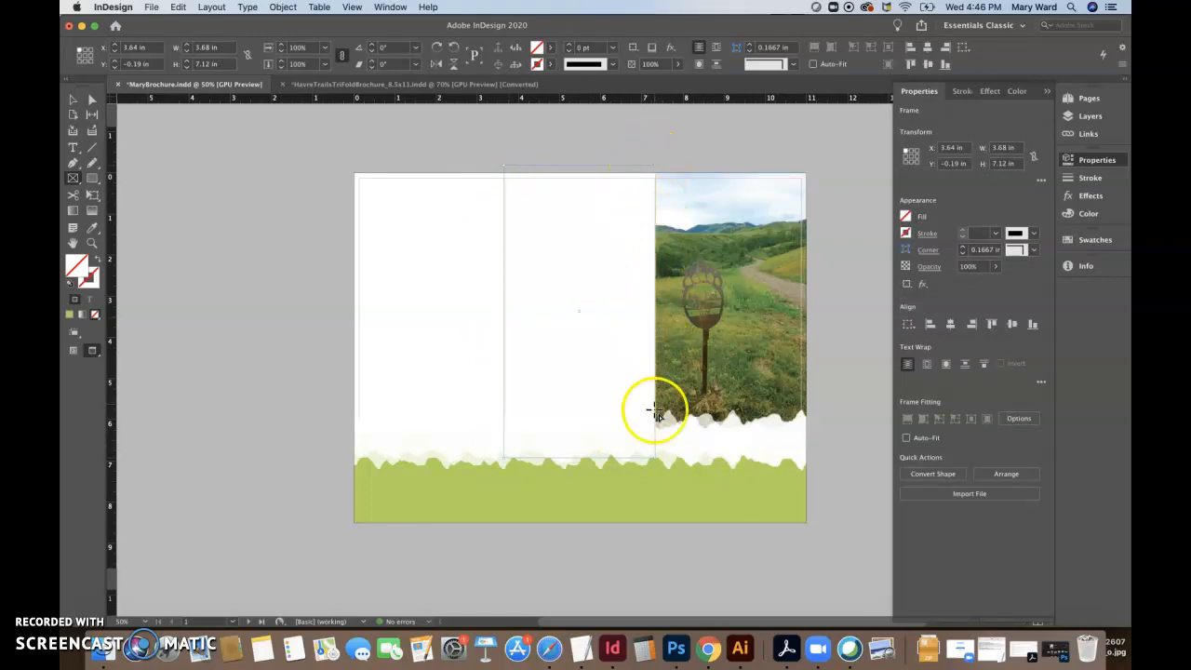
click(907, 439)
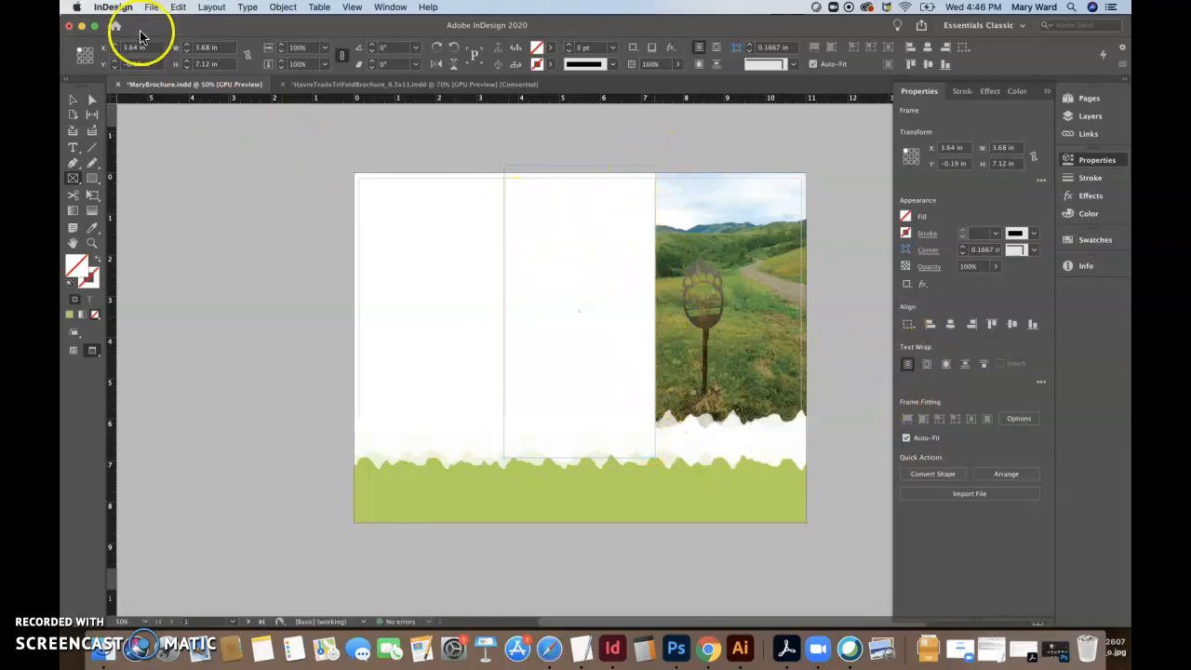
Place BearPawOtisLandscape.psd from the images folder into the middle panel's frame
click(151, 10)
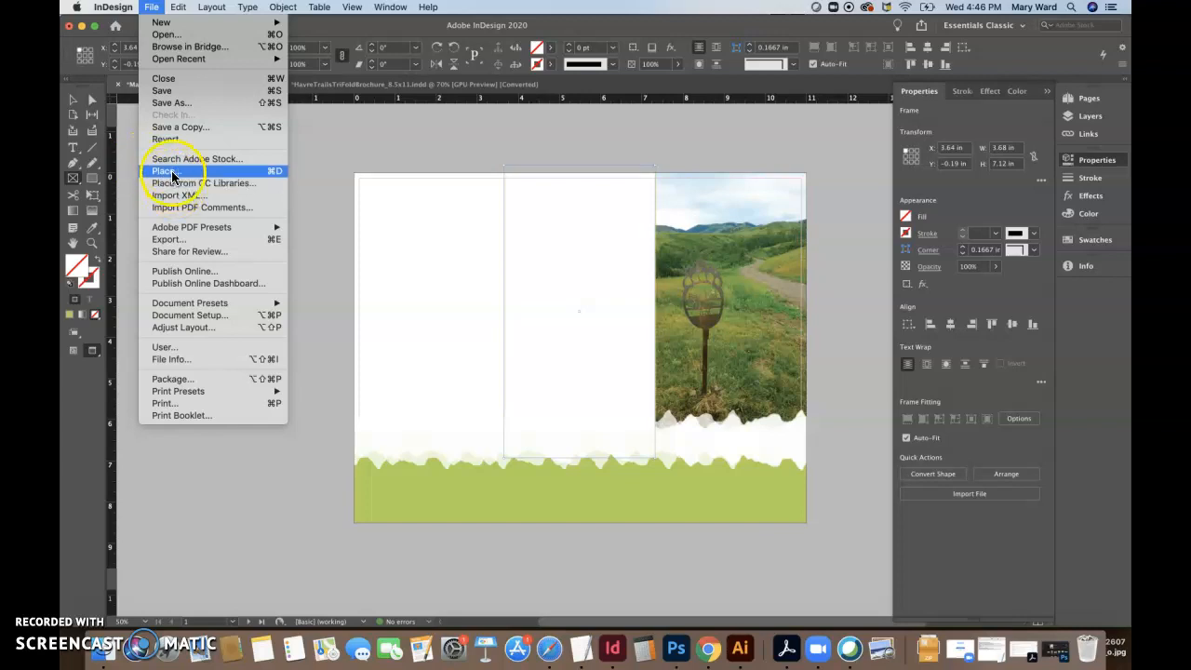
click(165, 171)
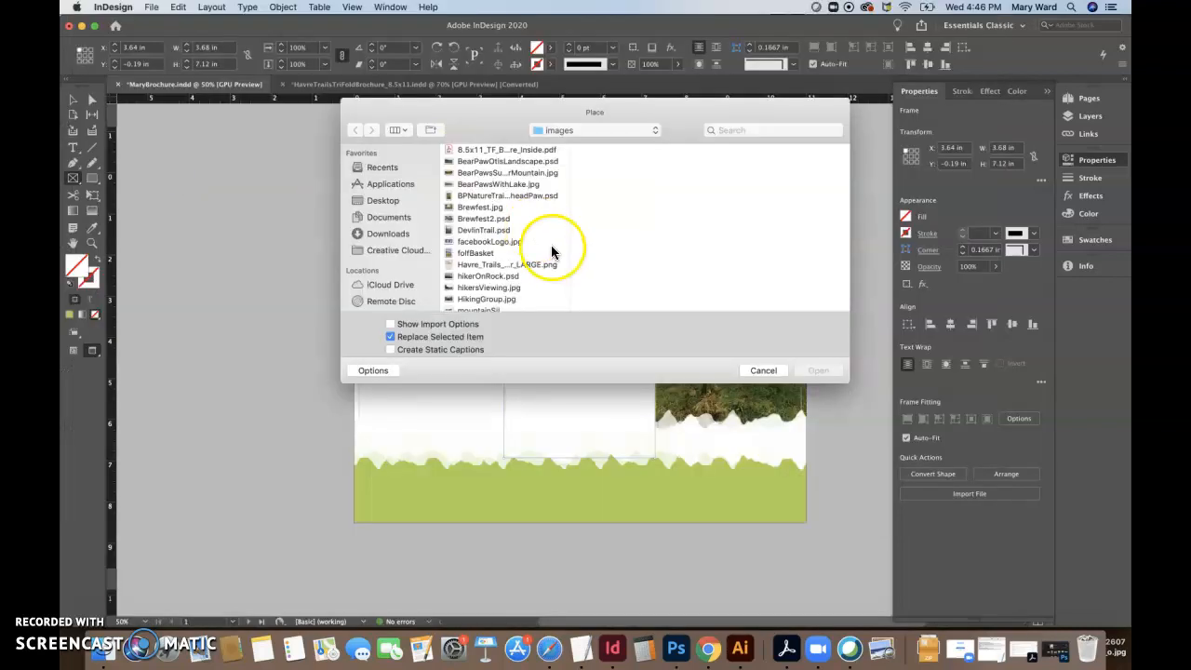
click(507, 161)
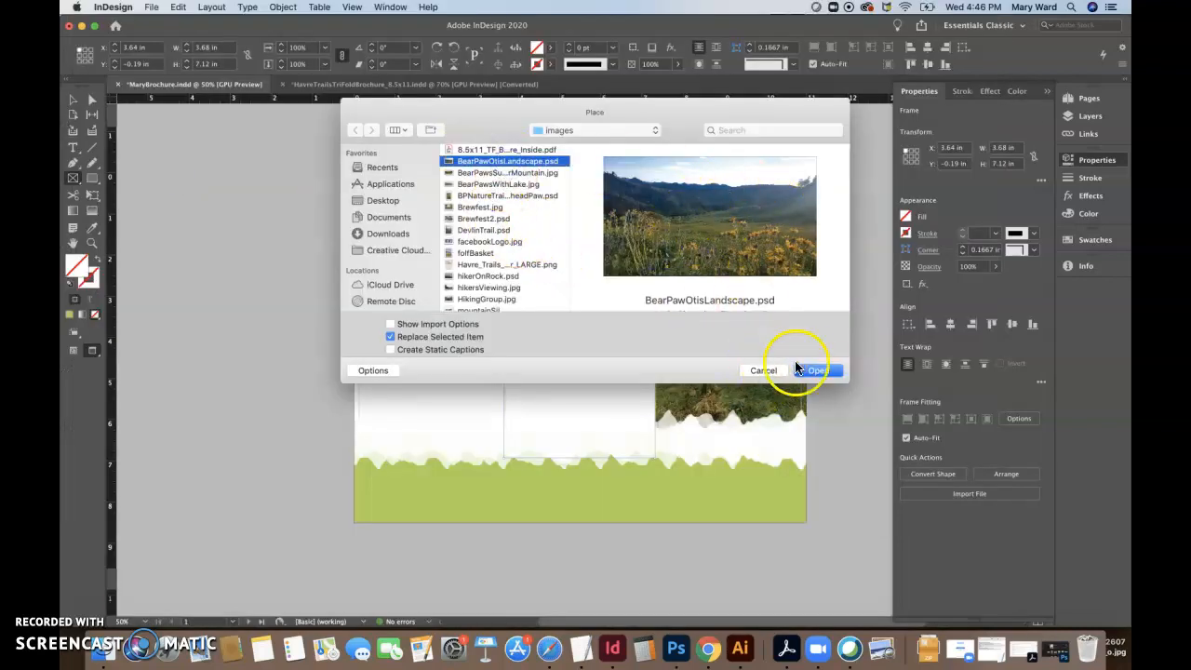
click(813, 371)
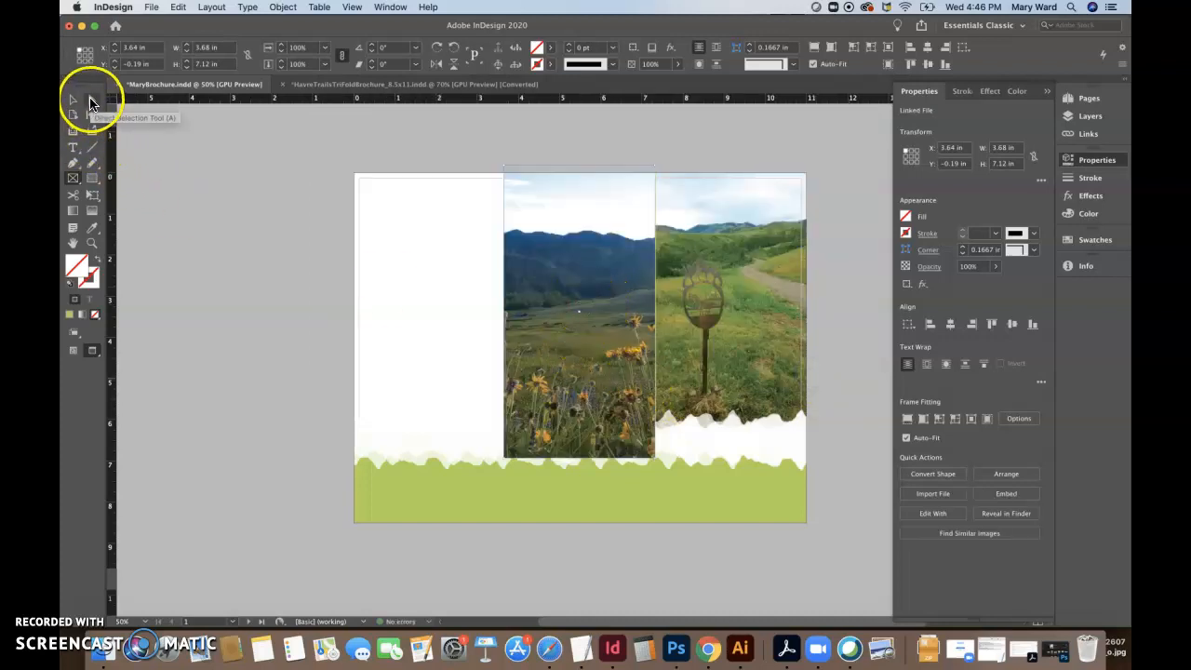
Slide the landscape photo inside its frame to about X+ -3.64 in, Y+ 0 in, checking its entry in the document's links
click(90, 103)
click(566, 270)
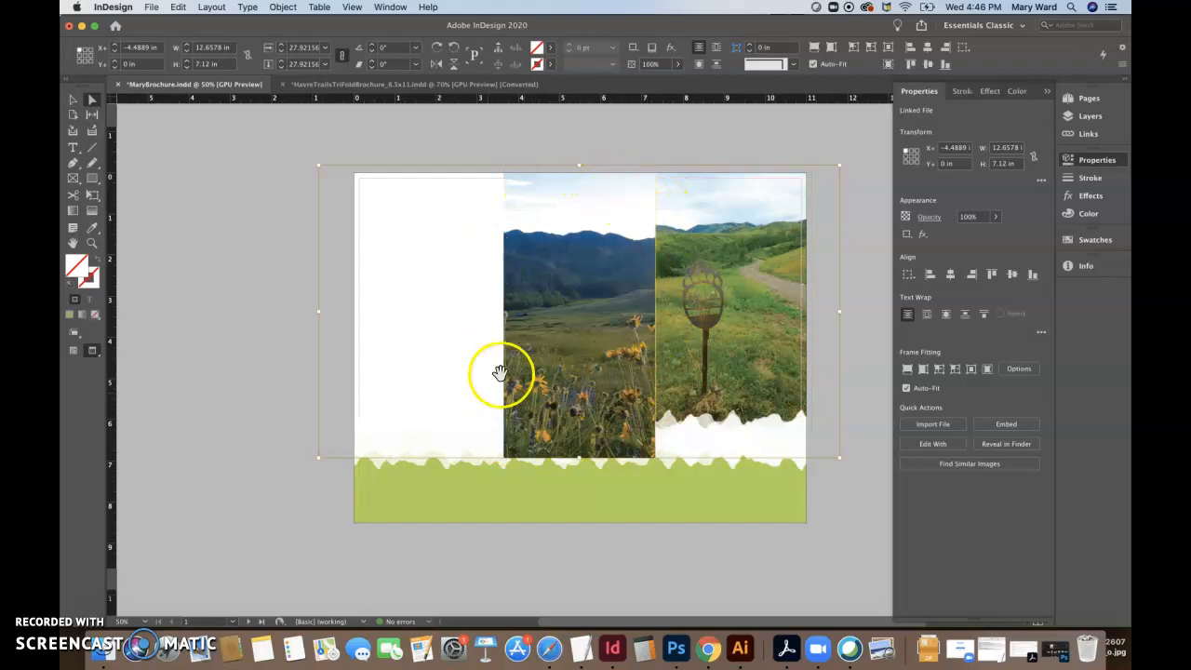
click(234, 240)
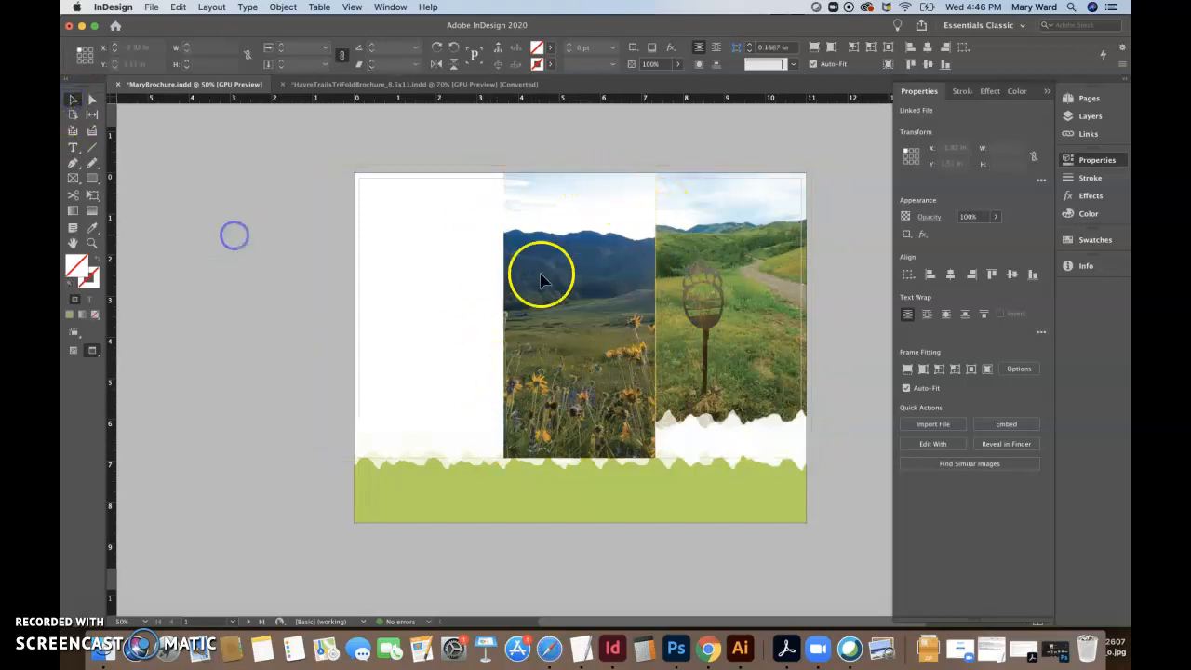
click(596, 312)
click(93, 103)
click(565, 266)
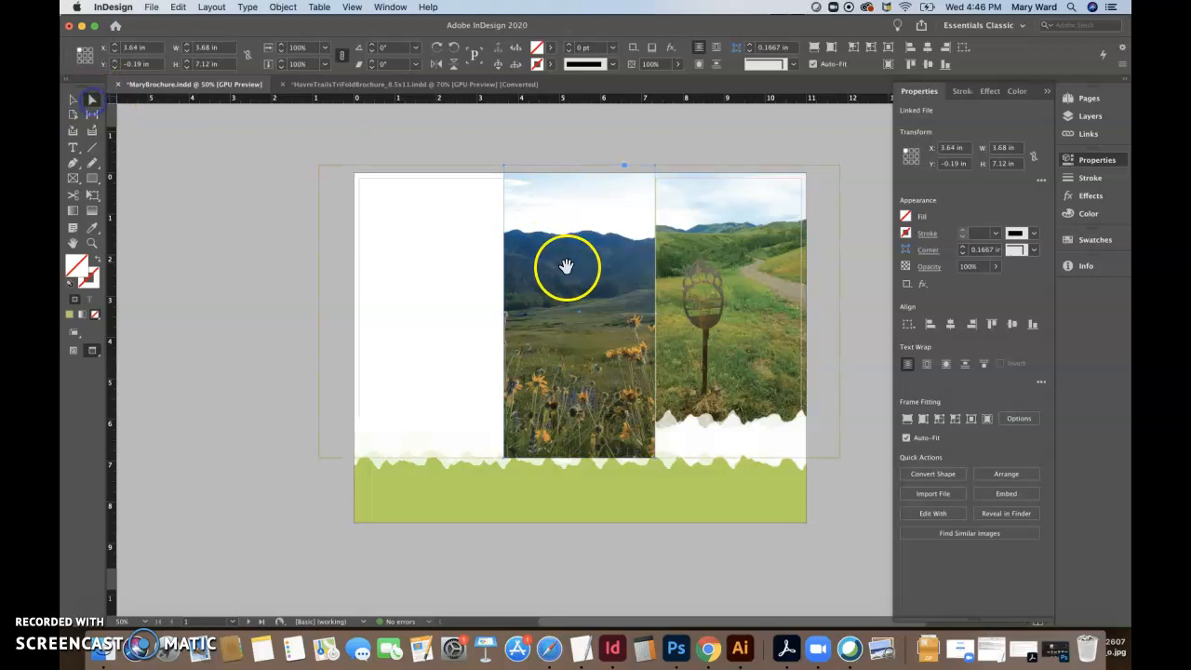
drag(565, 268, 598, 336)
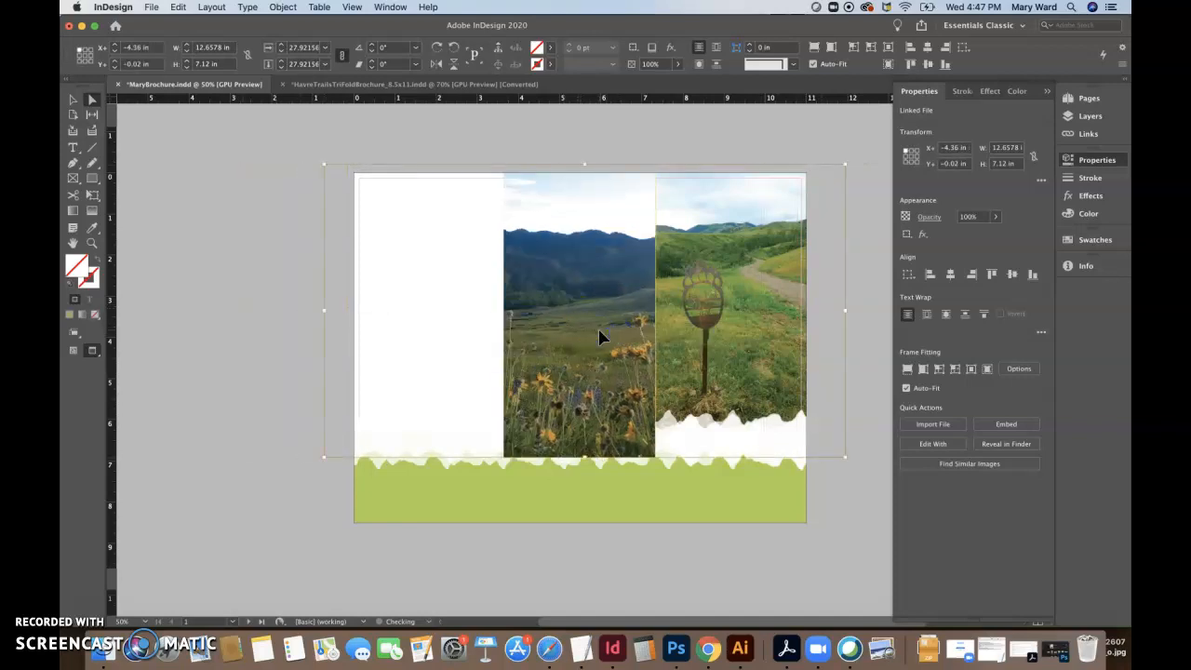
click(1086, 135)
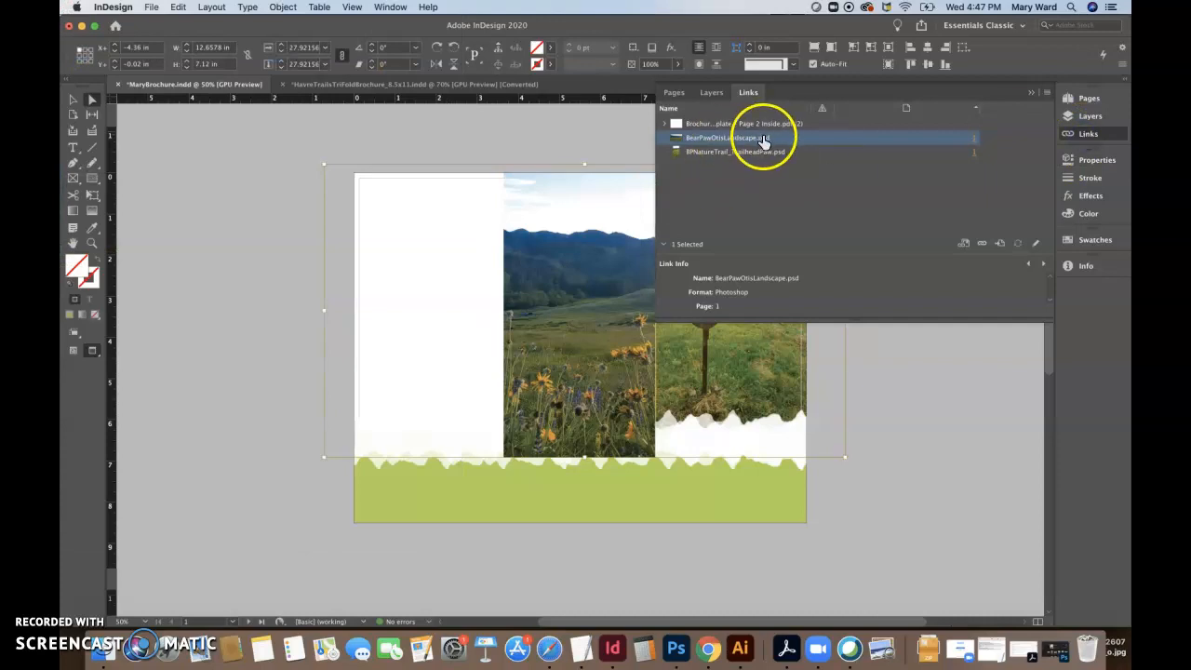
click(1030, 97)
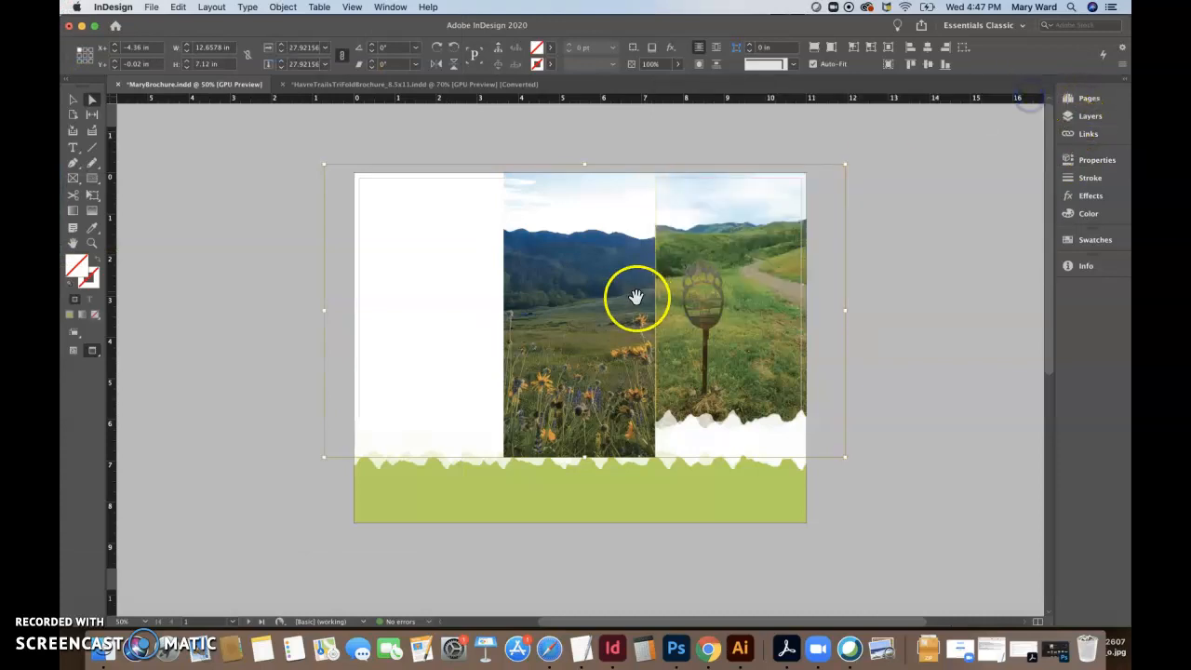
drag(567, 338, 590, 341)
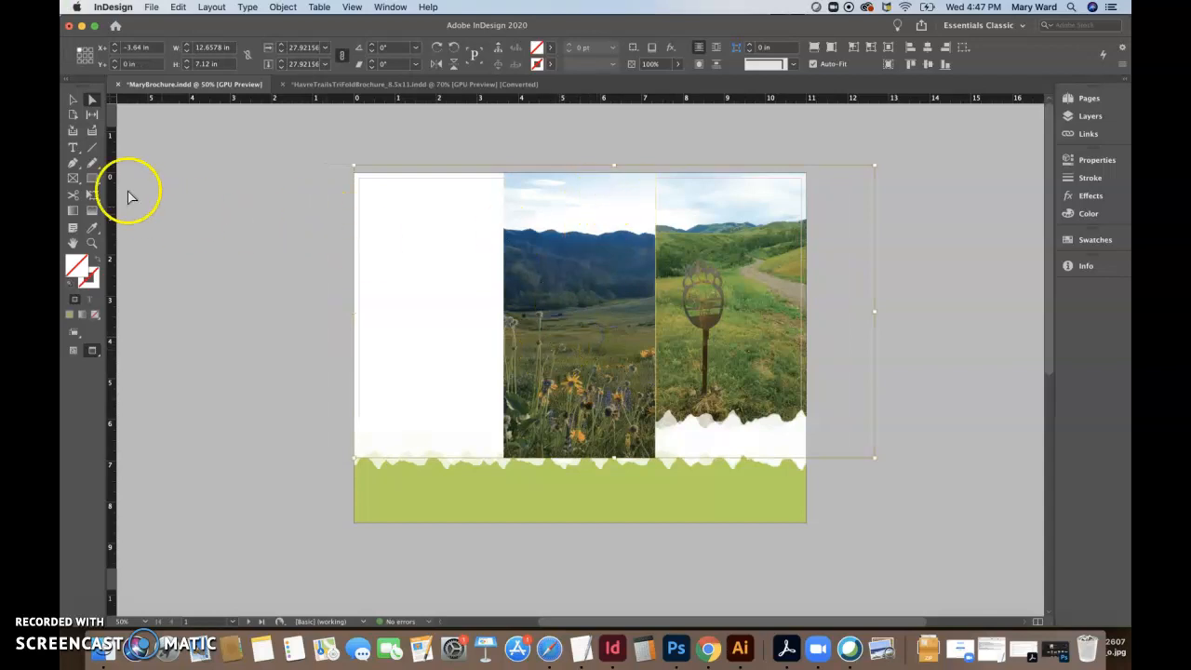
Shorten the middle landscape photo's frame from its left edge, to about X 3.68 in and W 3.64 in
click(1102, 164)
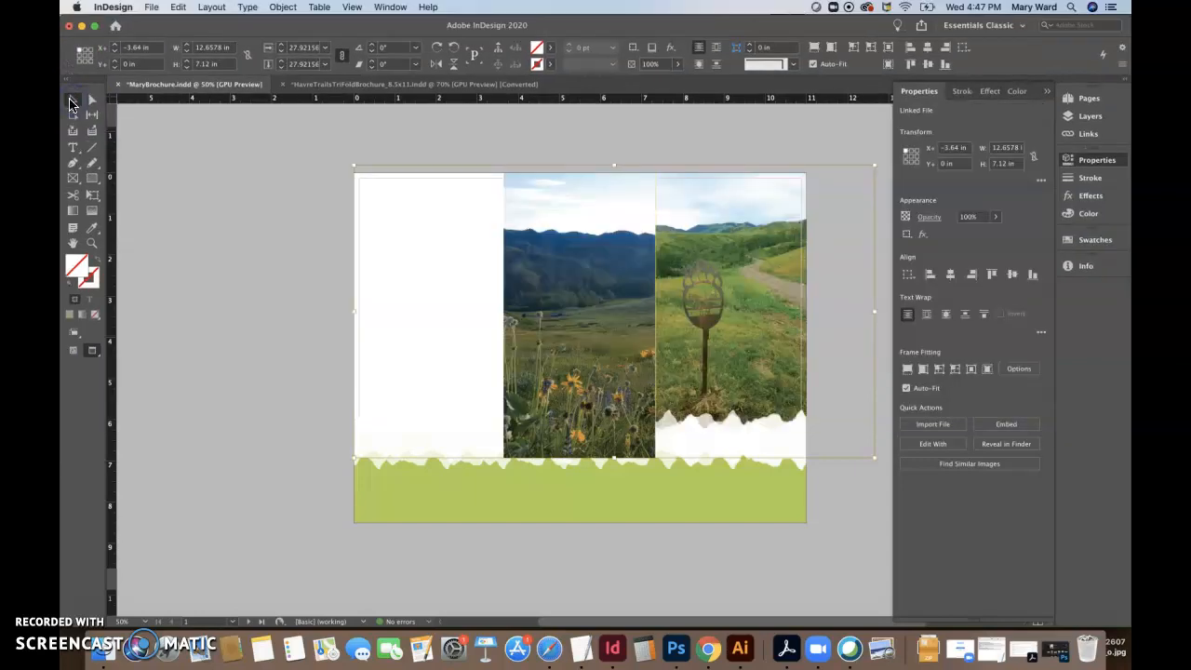
click(191, 166)
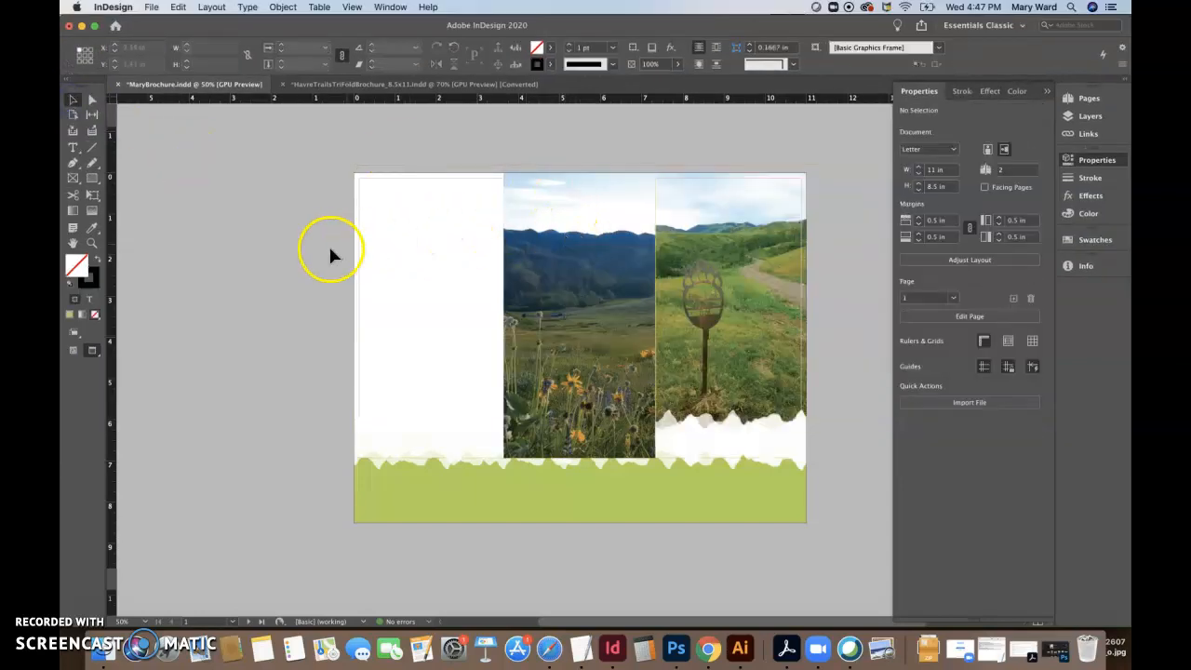
click(622, 210)
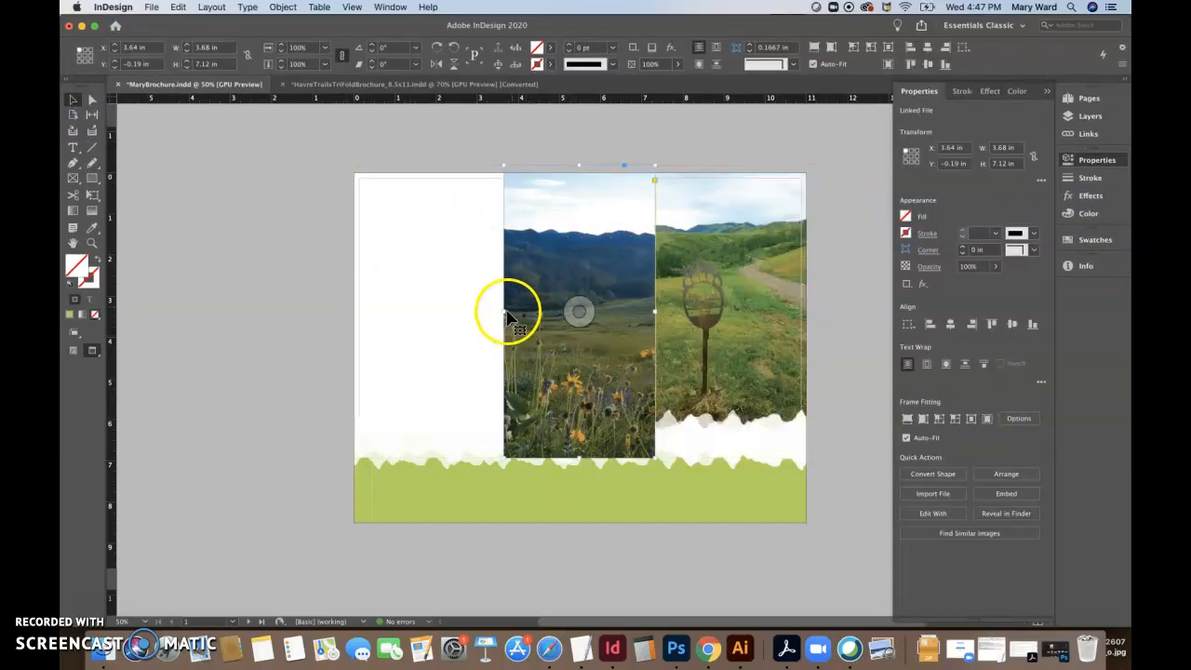
mouse_move(502, 313)
mouse_down()
mouse_move(526, 314)
mouse_move(503, 312)
mouse_up()
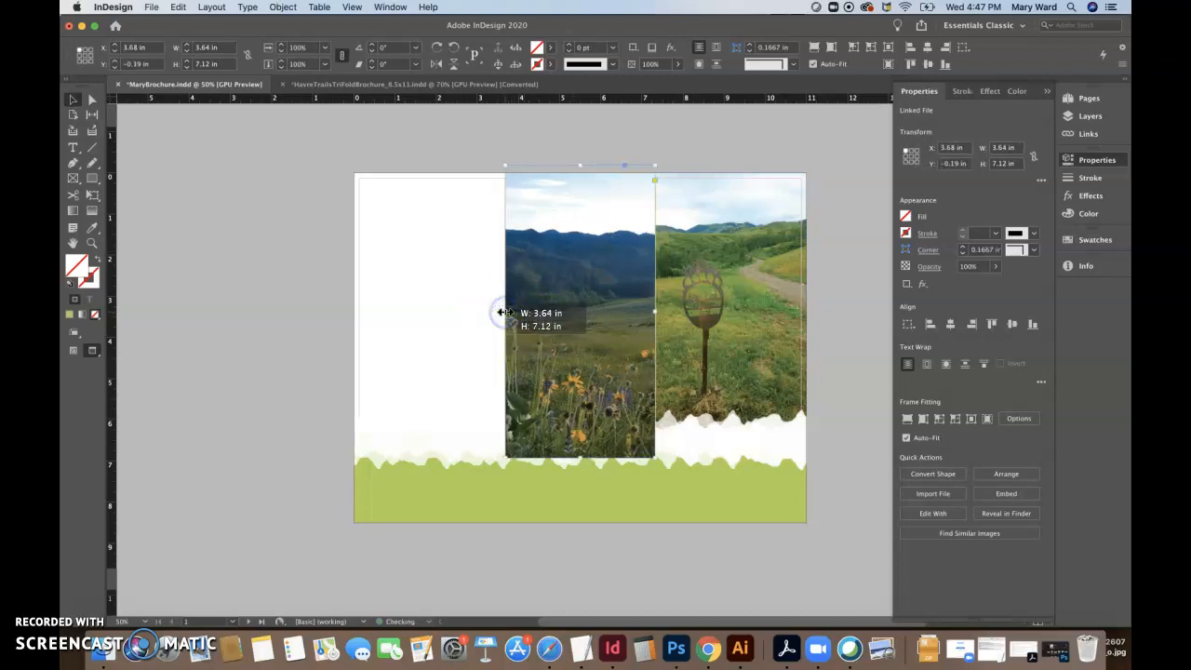
Extend the right edge of the landscape photo's frame to meet the cover photo, about 3.67 in wide
mouse_move(655, 311)
mouse_down()
mouse_move(638, 312)
mouse_move(655, 312)
mouse_up()
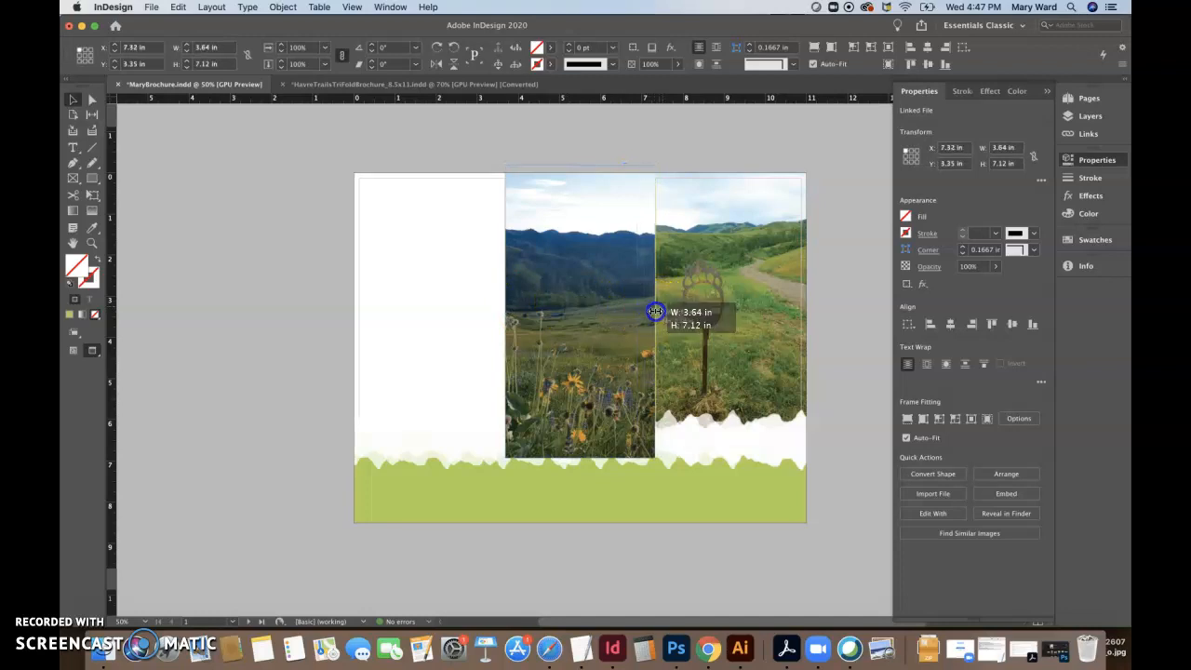
key(super+equal)
key(super+equal)
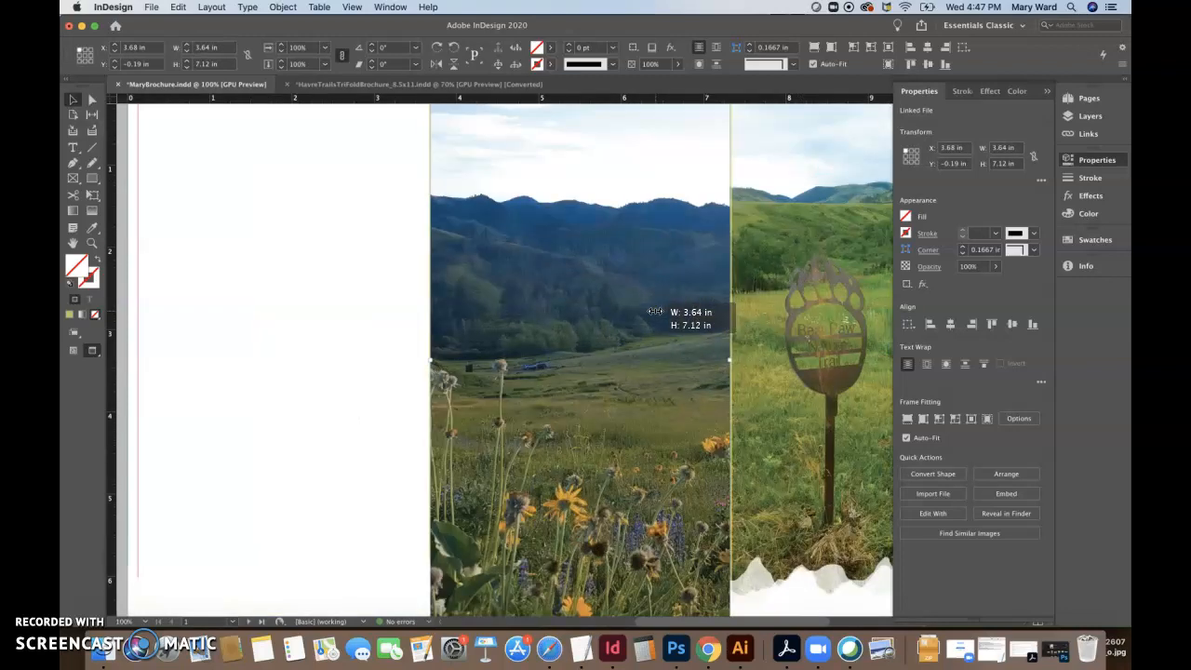
drag(729, 360, 734, 360)
click(367, 357)
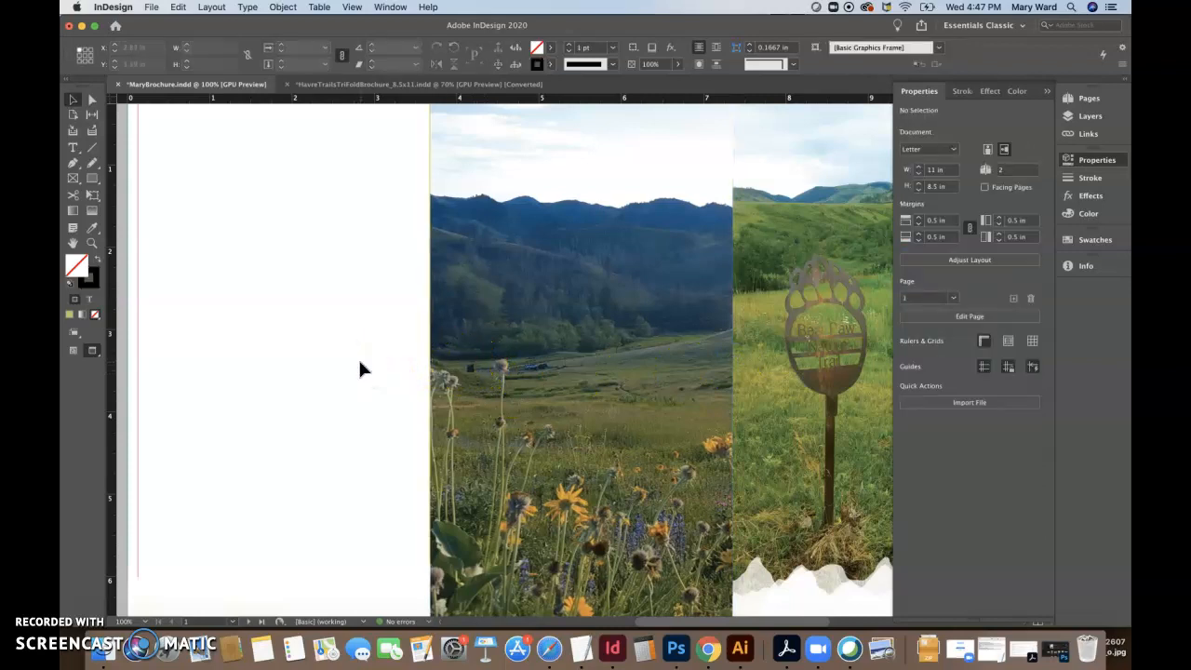
Send the middle panel's landscape photo to the back, behind the white mountain border, and deselect it
key(super+0)
click(550, 354)
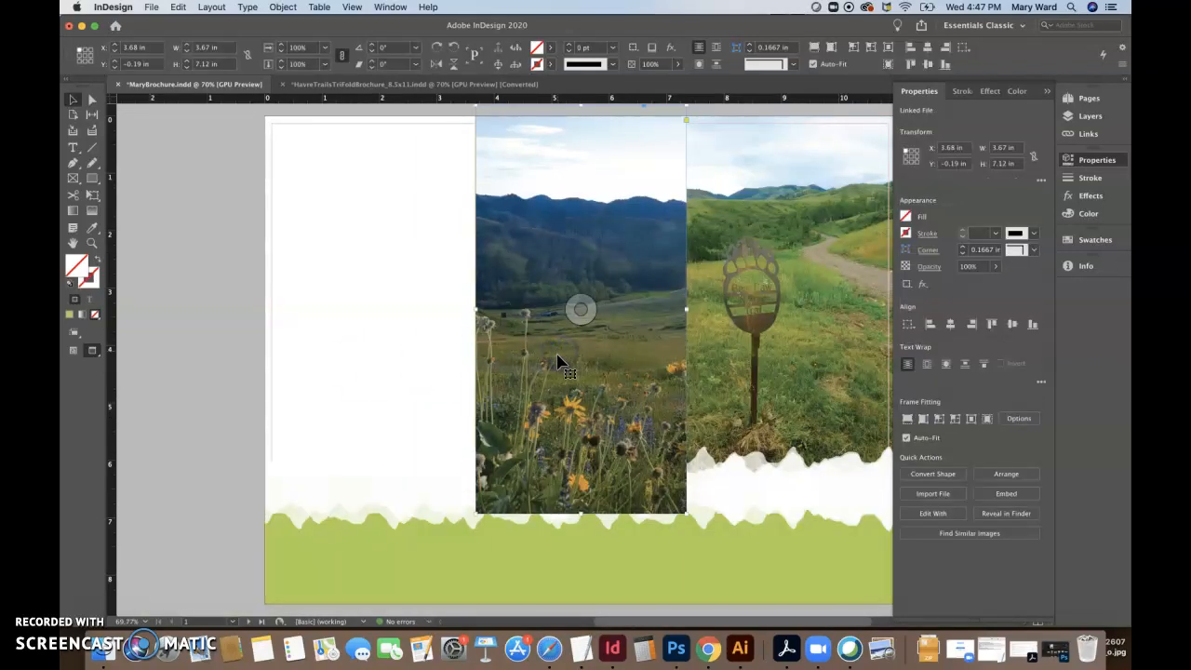
click(1005, 475)
click(1016, 526)
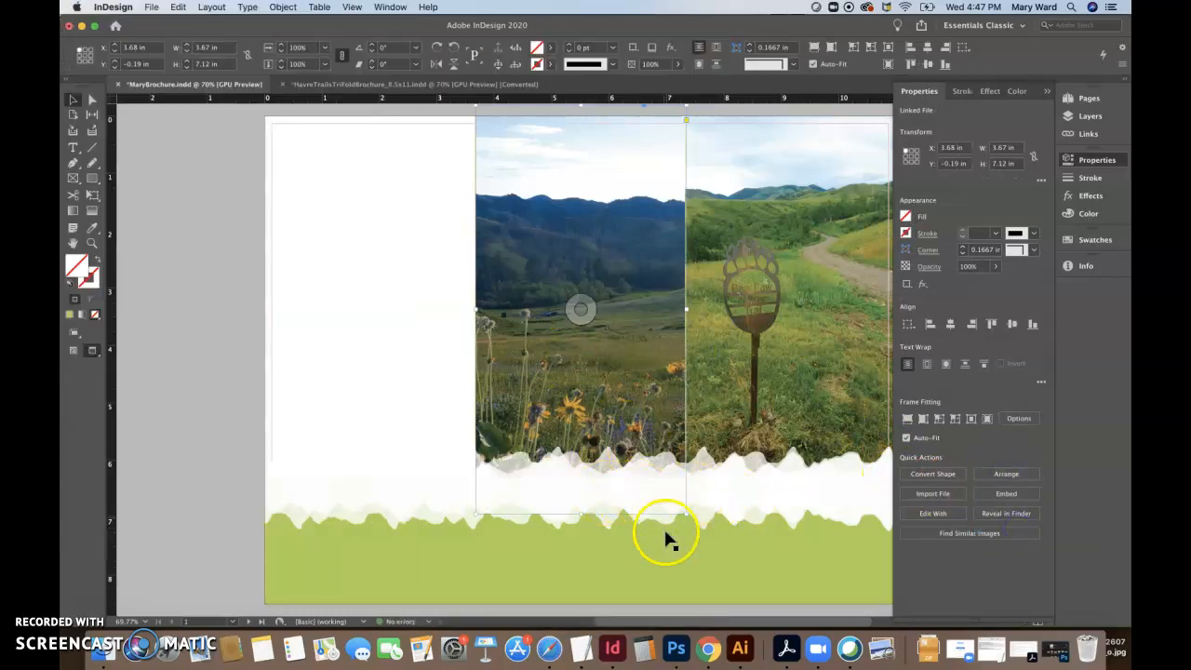
key(super+minus)
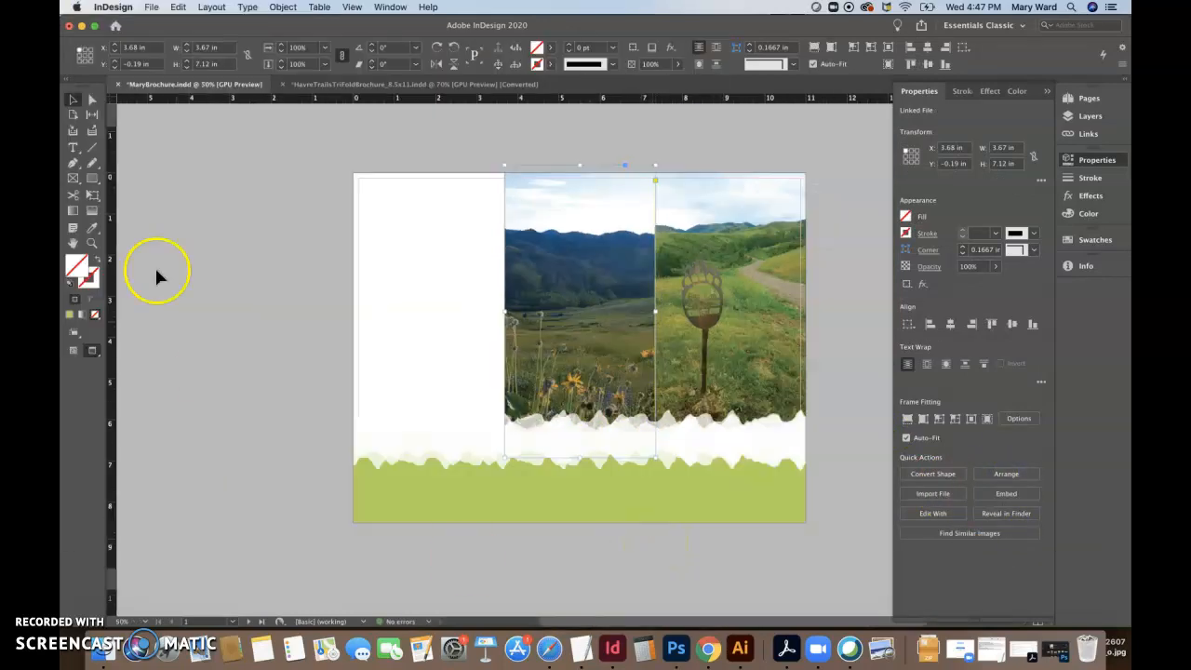
click(502, 290)
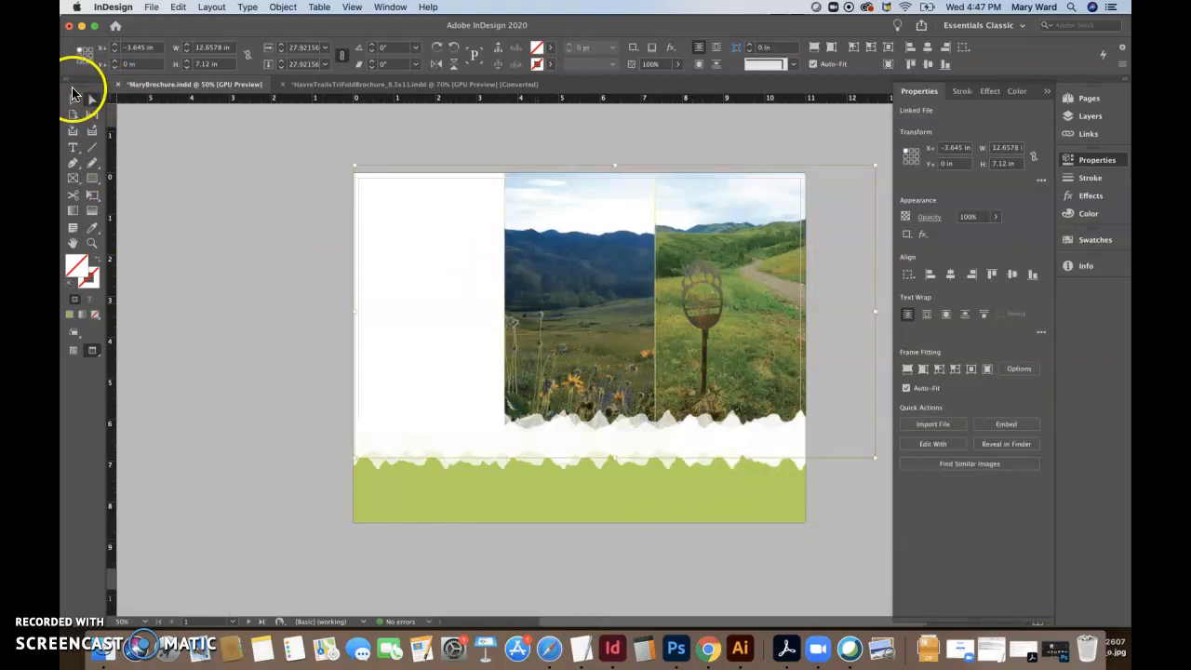
click(67, 98)
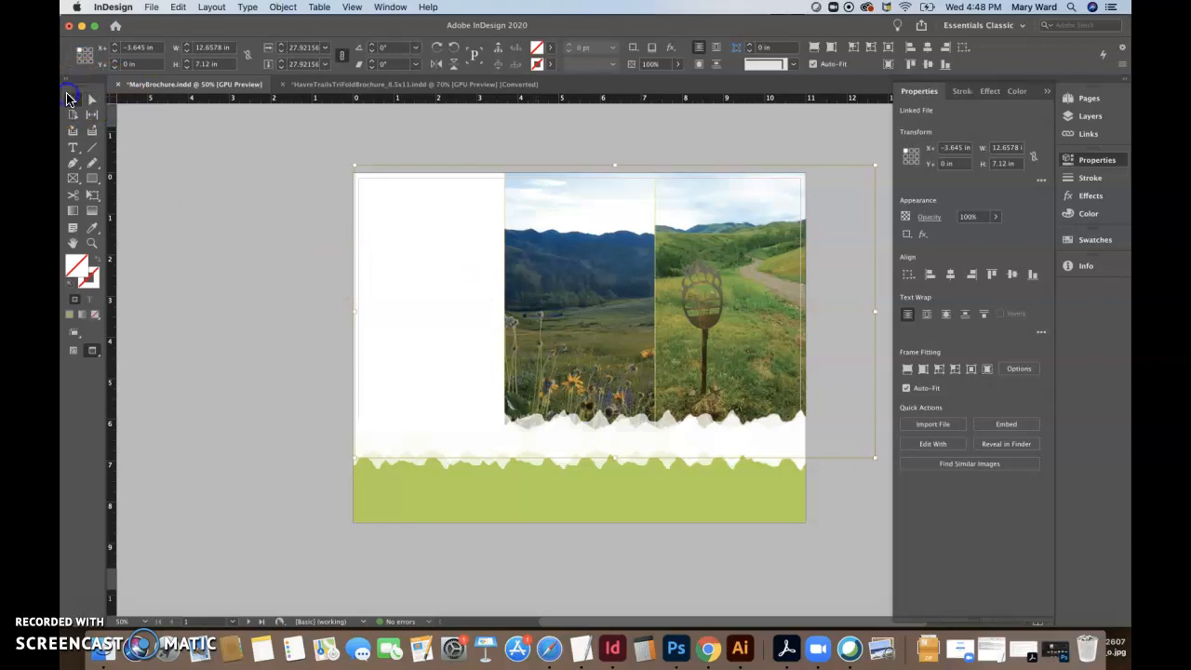
click(234, 205)
Nudge the trail photo down inside the cover panel's frame to Y+ 0.1575 in
click(733, 303)
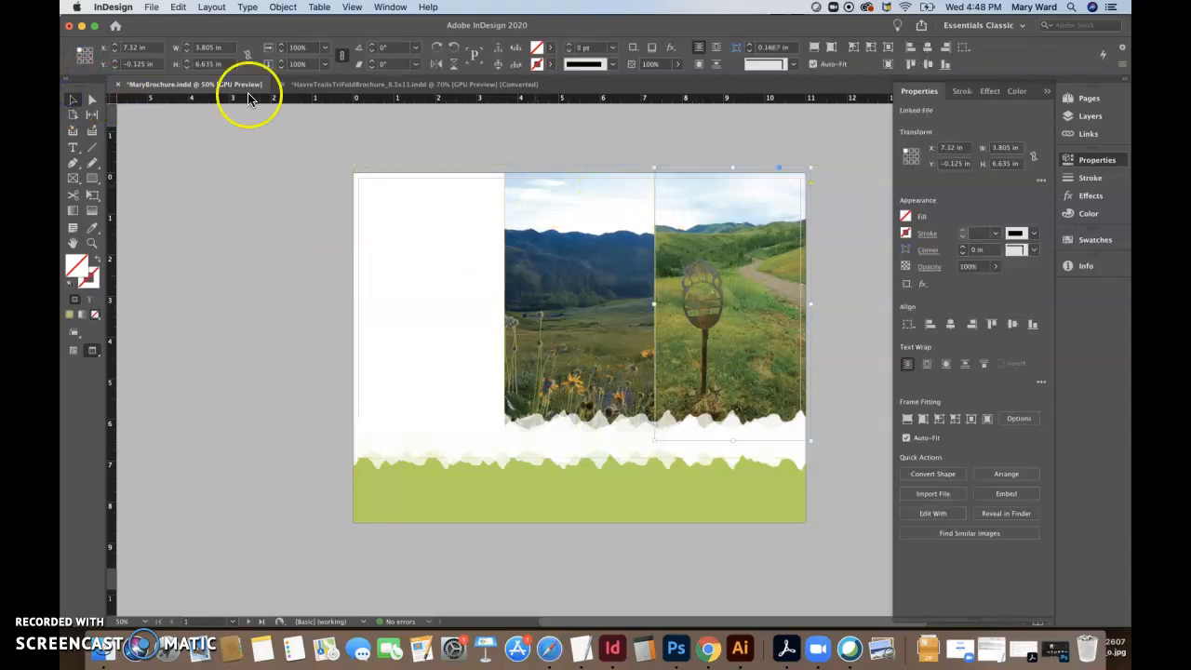
click(90, 99)
click(777, 281)
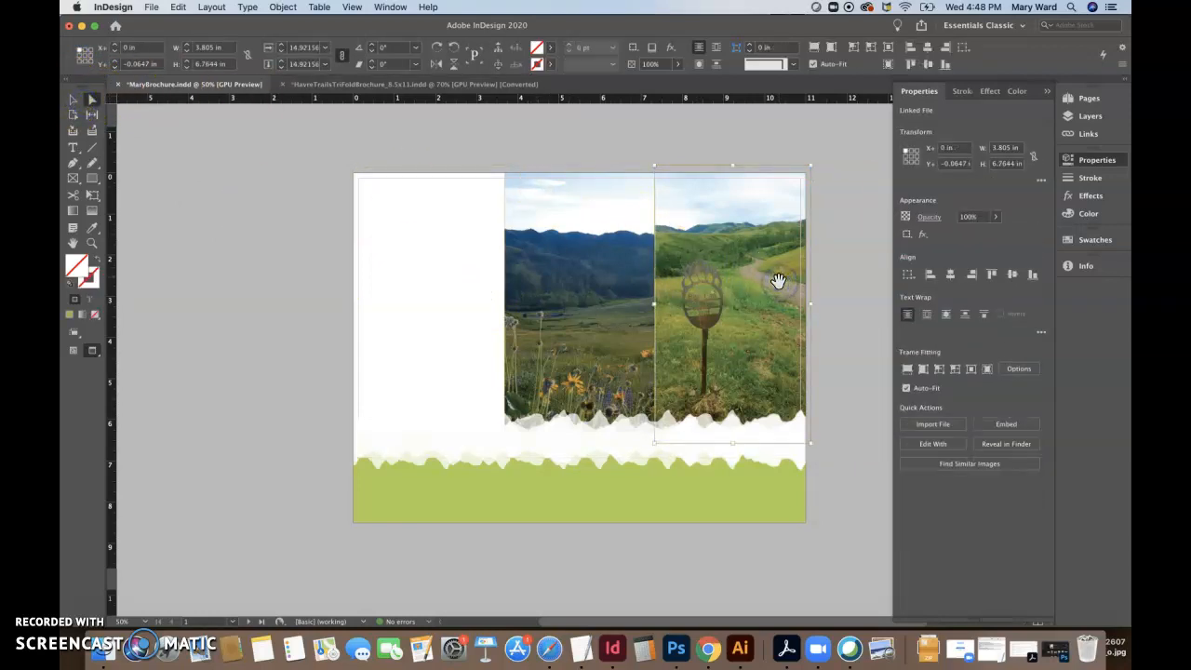
key(Down)
key(Down)
key(Down)
key(Down)
key(Down)
key(Down)
key(Down)
key(Down)
key(Down)
key(Down)
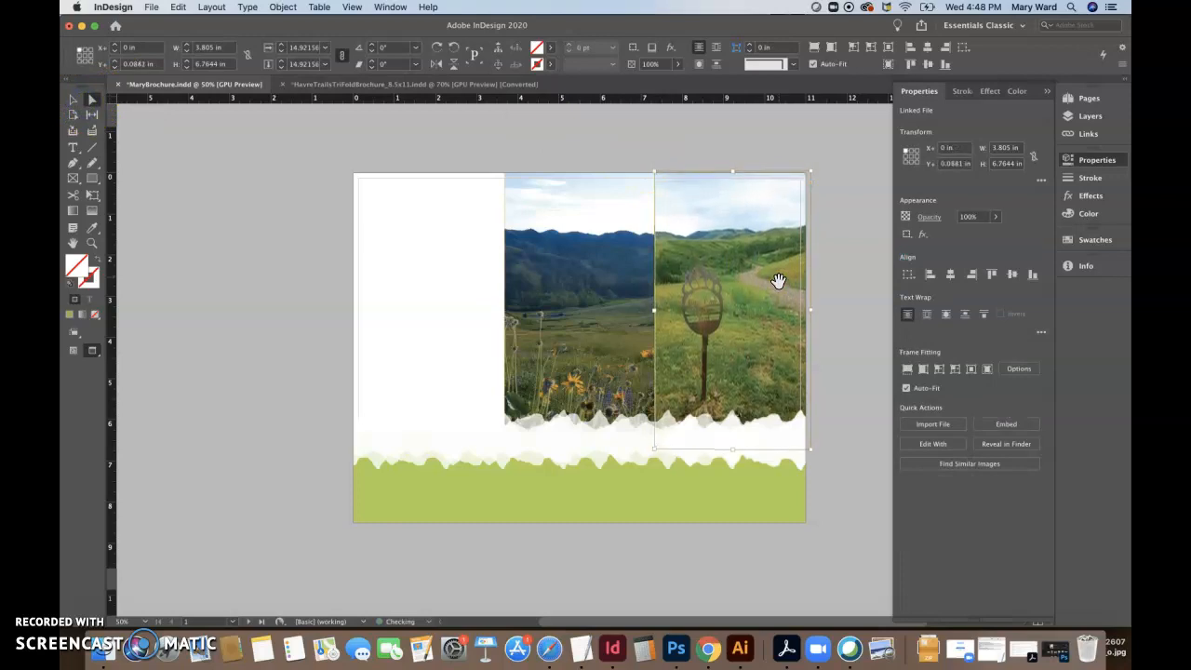
key(Down)
key(Down)
key(Down)
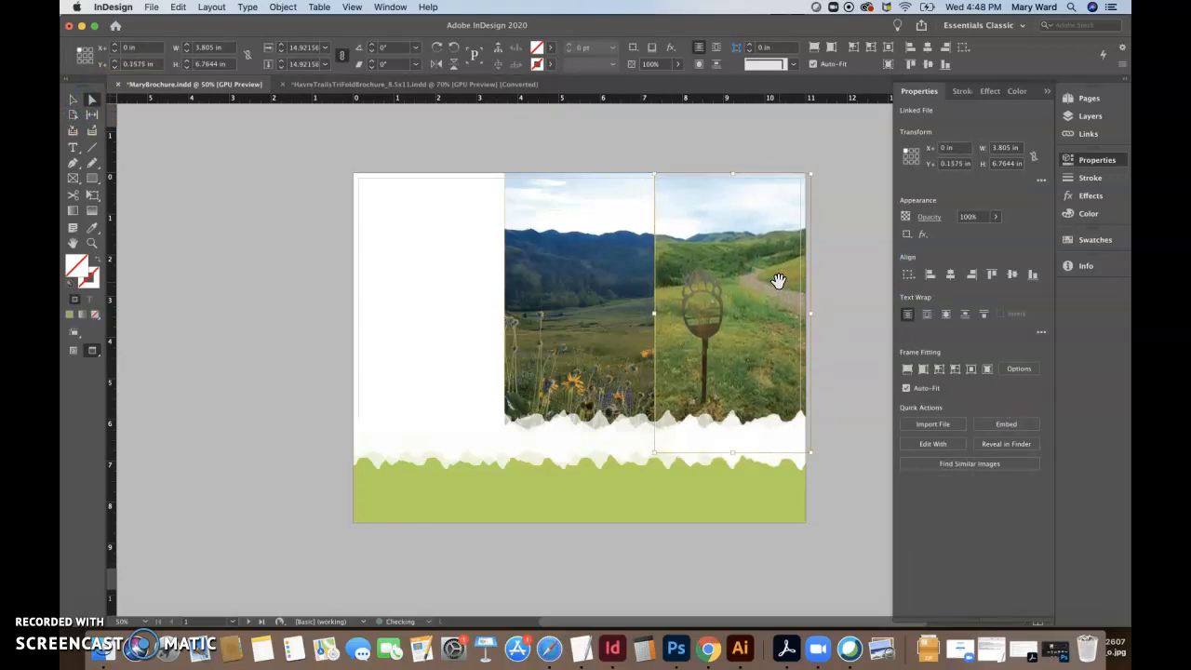
Select the cover photo's frame and switch from preview to normal view
click(680, 149)
click(73, 100)
click(752, 276)
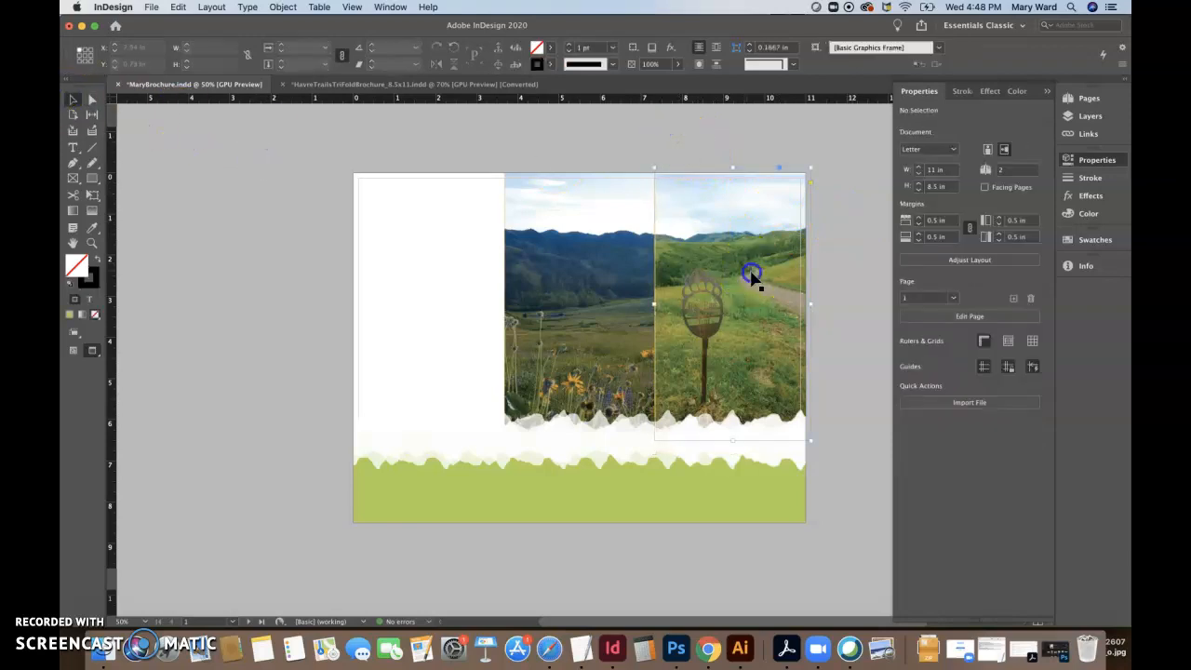
key(w)
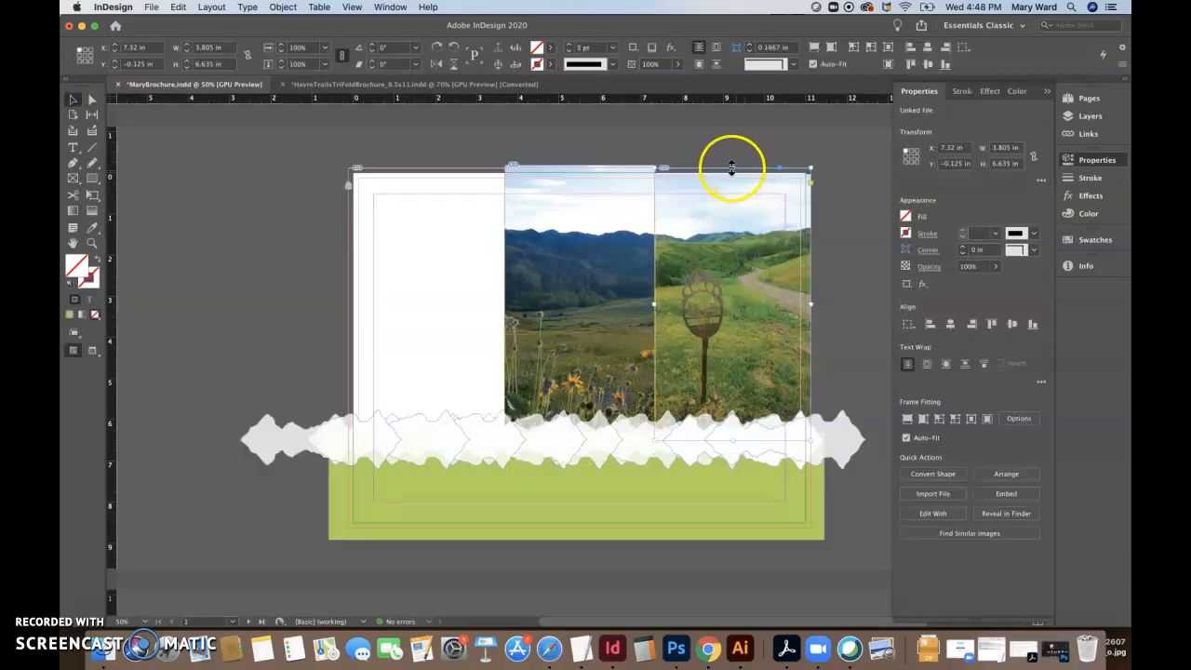
Try to lower the top edge of the cover photo's frame to Y 0 in, and undo the resize
drag(731, 174, 732, 168)
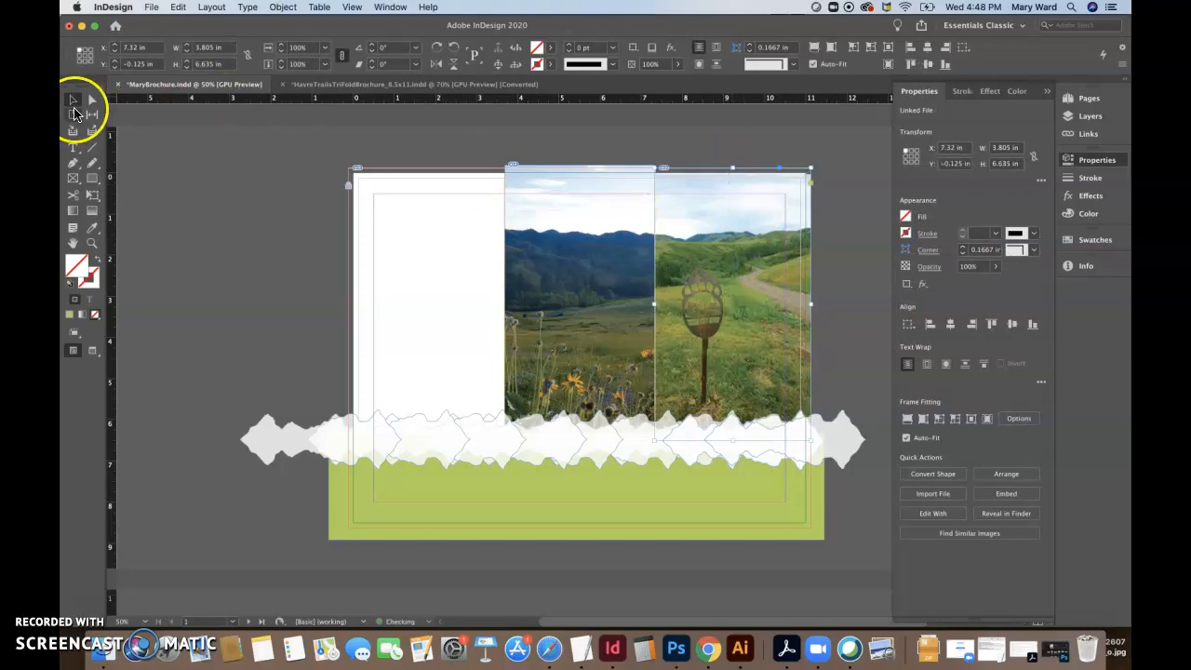
click(206, 171)
click(710, 236)
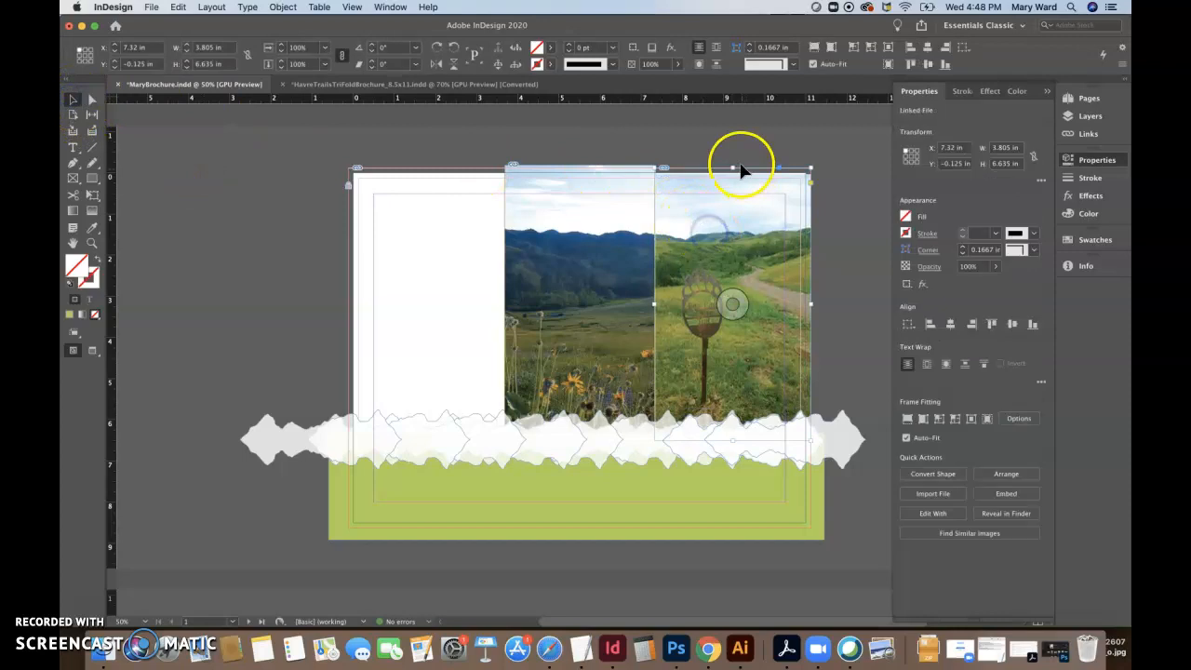
drag(732, 168, 733, 175)
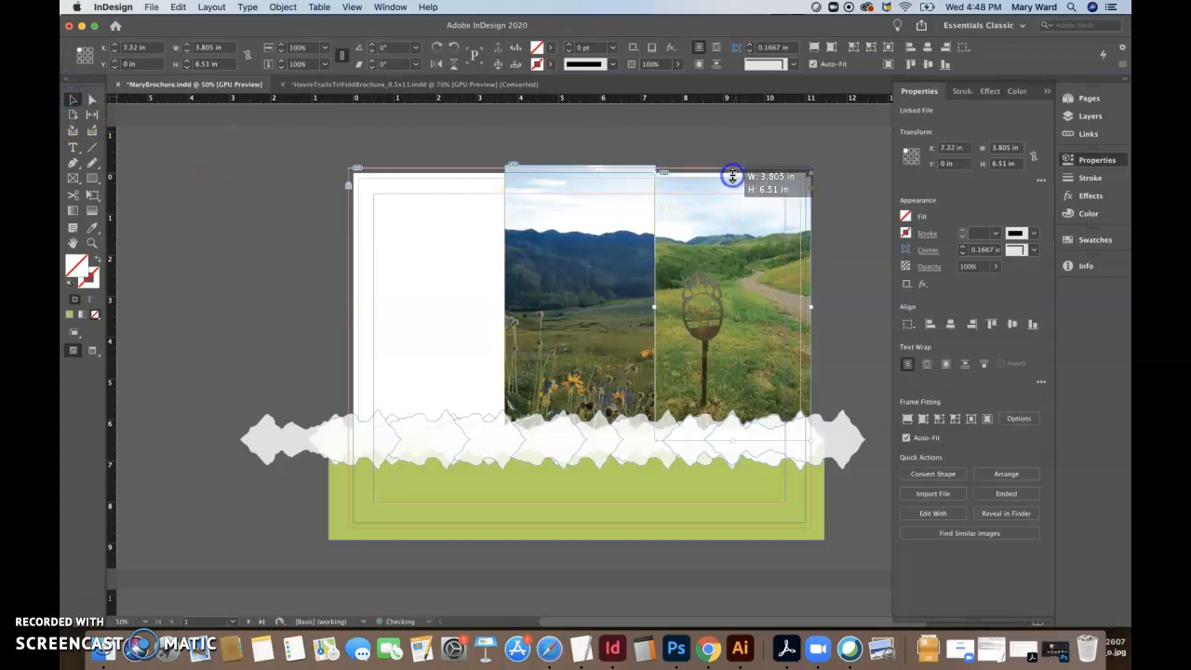
key(super+z)
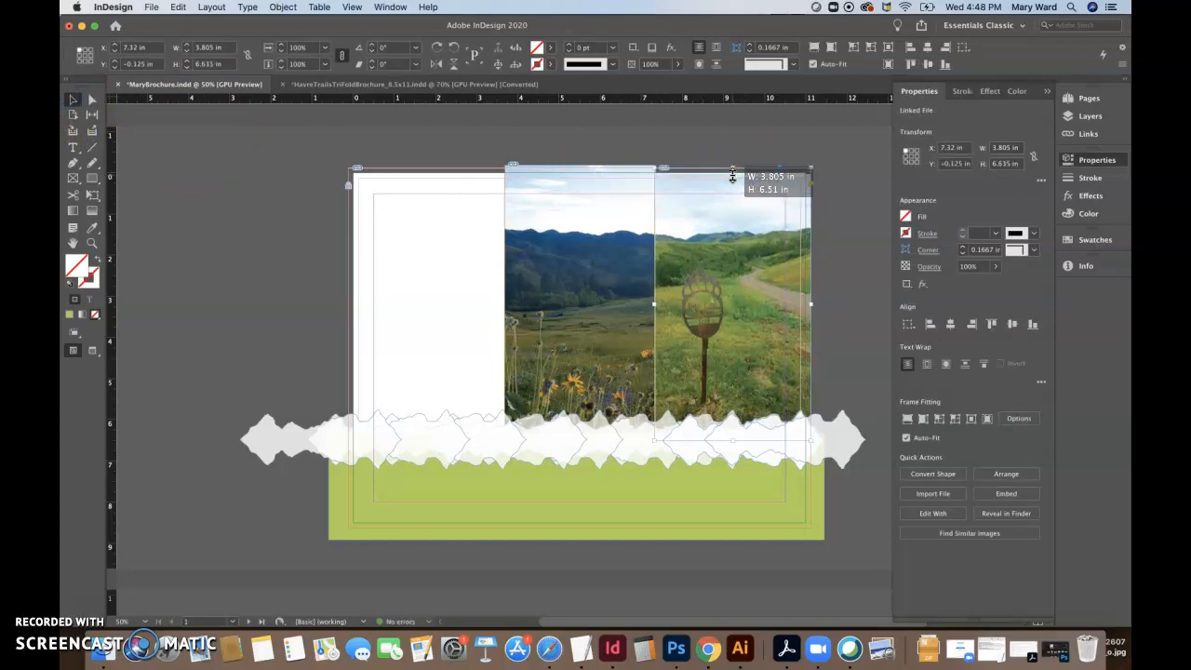
key(super+z)
Fit the cover frame to its trail photo, about 3.805 by 6.7644 in, and paste a copy of it
click(830, 218)
click(745, 202)
click(741, 204)
key(super+c)
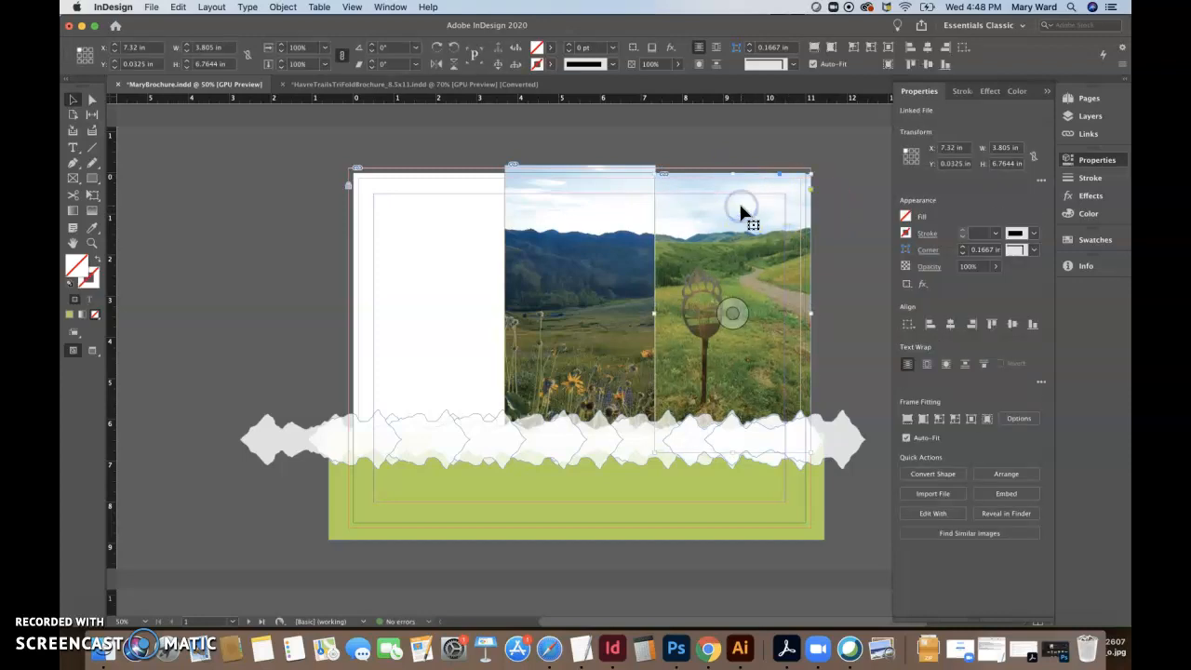
key(super+v)
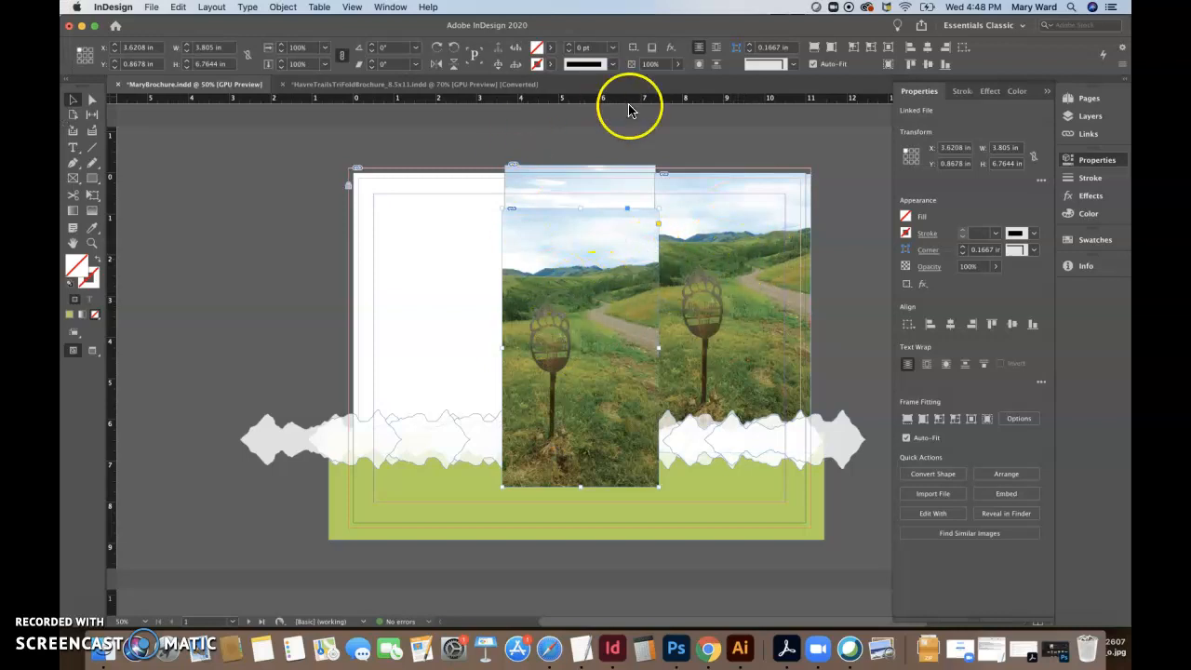
Flip the pasted trail photo vertically and move it directly above the cover photo, about X 7.35 in, Y 0 in
click(453, 65)
drag(579, 156, 634, 158)
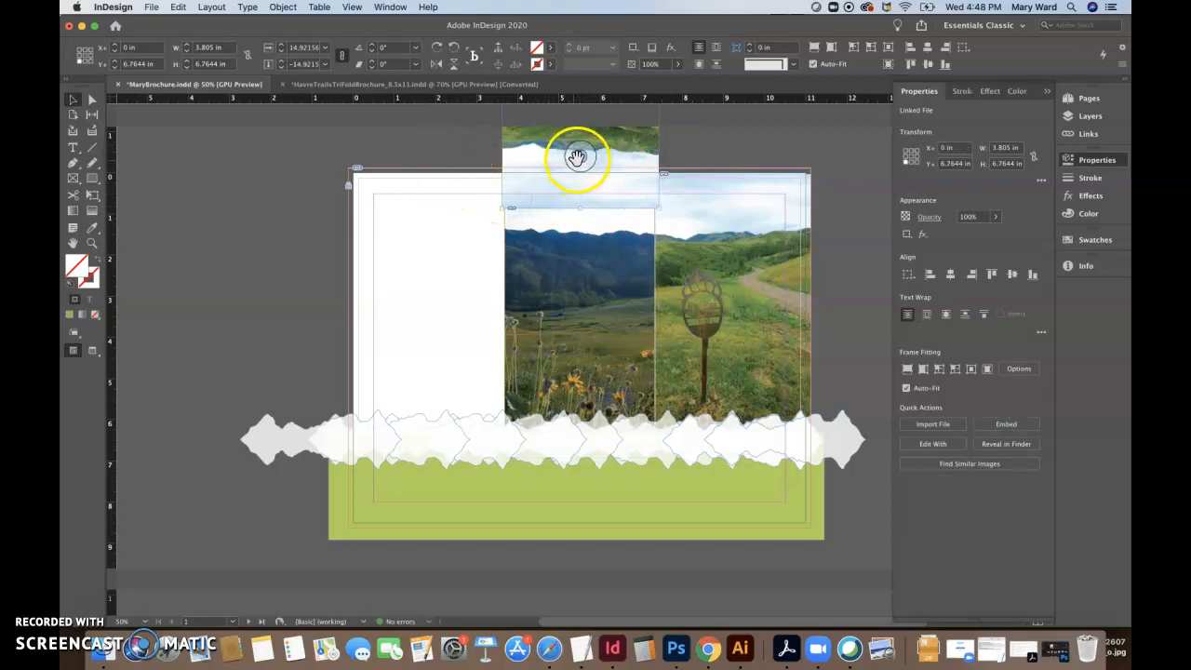
click(428, 150)
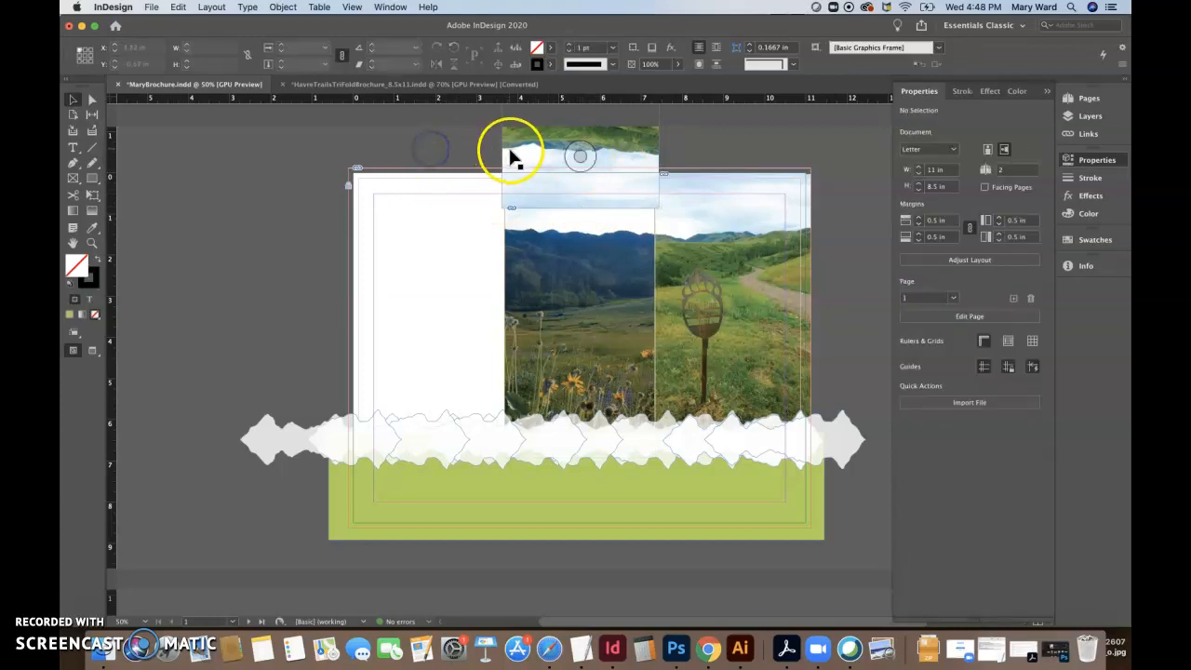
drag(510, 154, 675, 149)
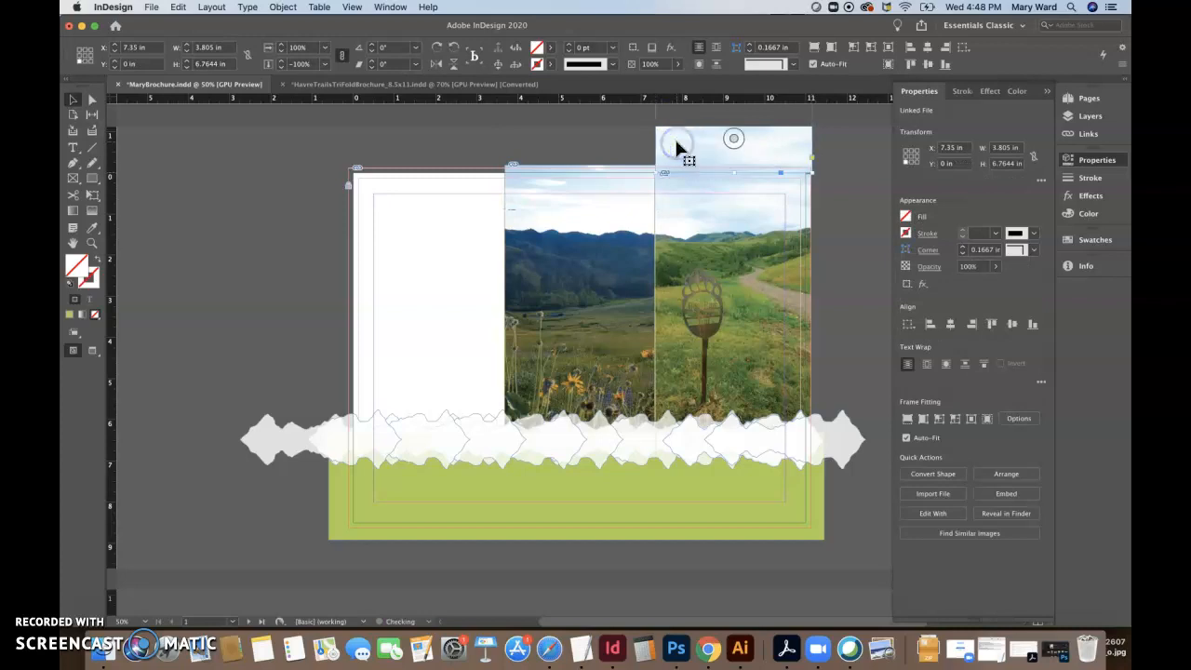
Align the left edges of the flipped photo copy and the cover photo at X 7.32 in
shift+click(713, 198)
click(910, 49)
click(792, 160)
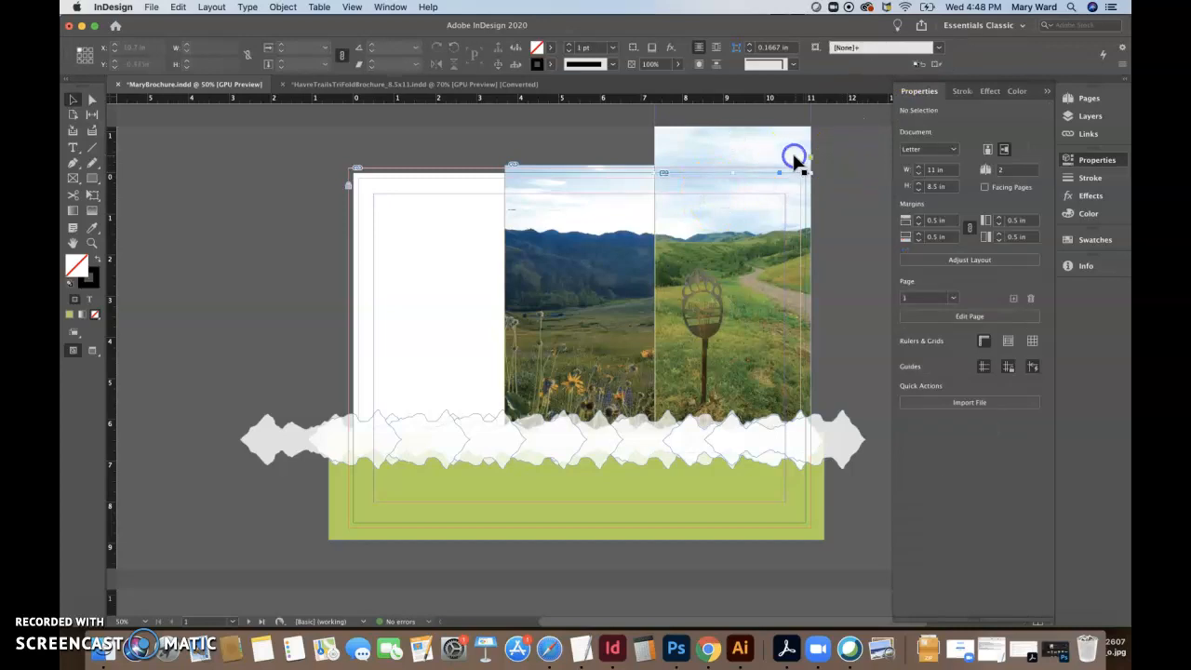
click(858, 165)
click(787, 160)
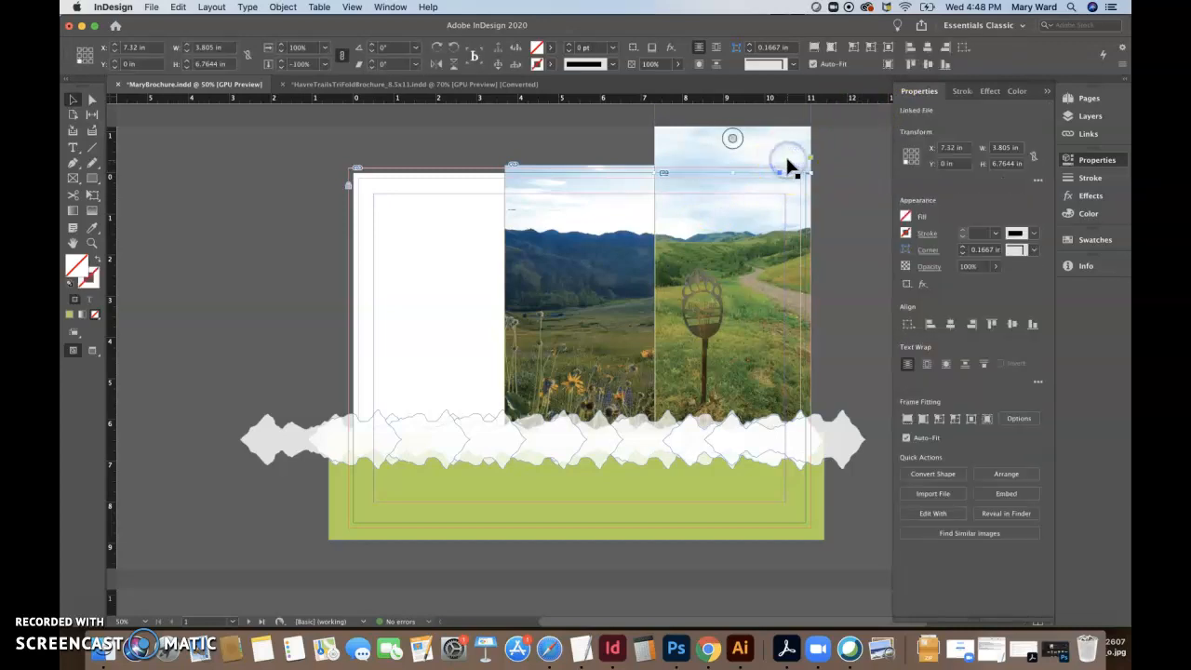
Nudge the flipped photo copy down to Y 0.0417 in to close the gap above the cover photo
key(super+equal)
key(super+equal)
key(super+equal)
key(super+equal)
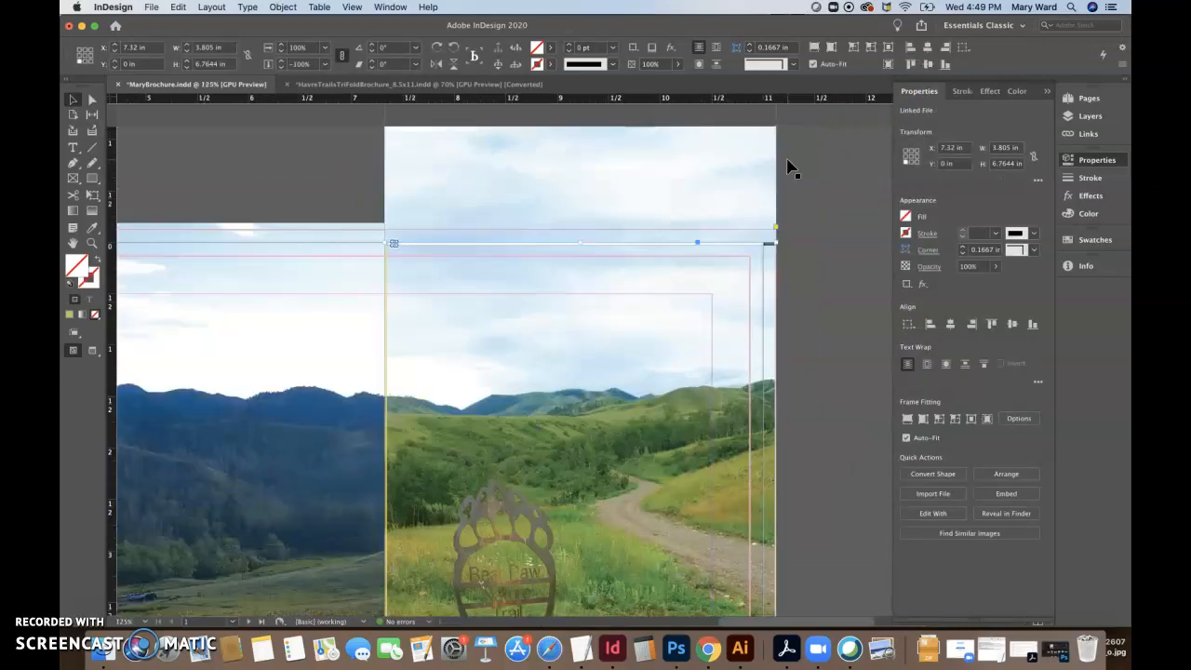
key(super+equal)
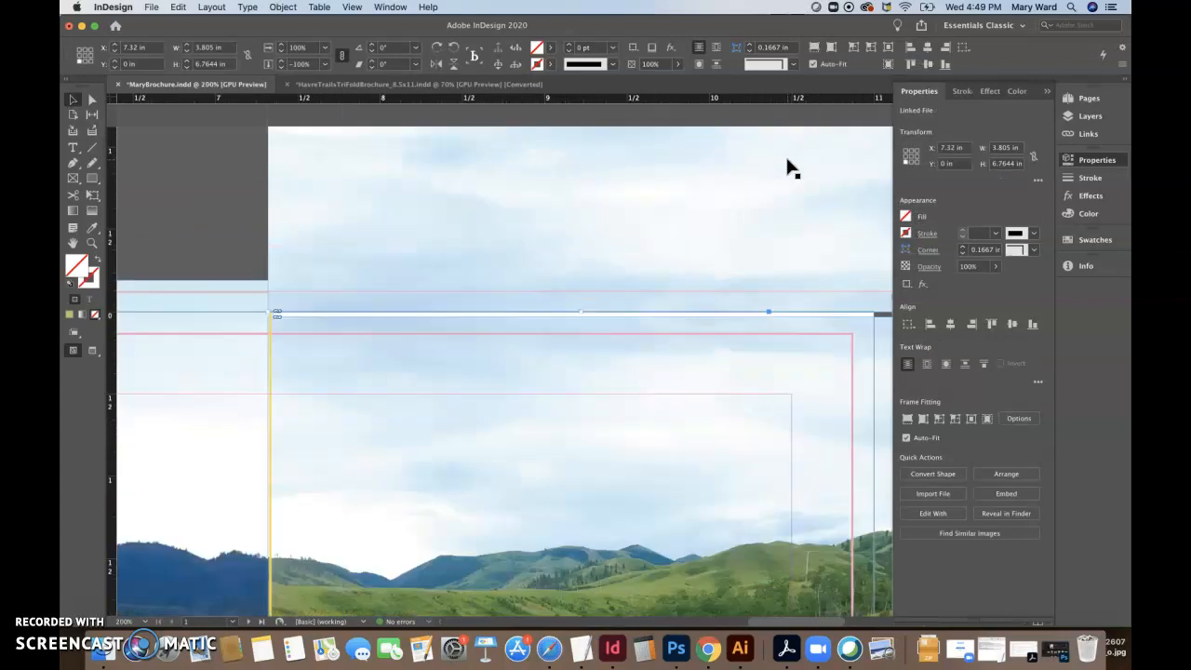
click(250, 207)
click(338, 244)
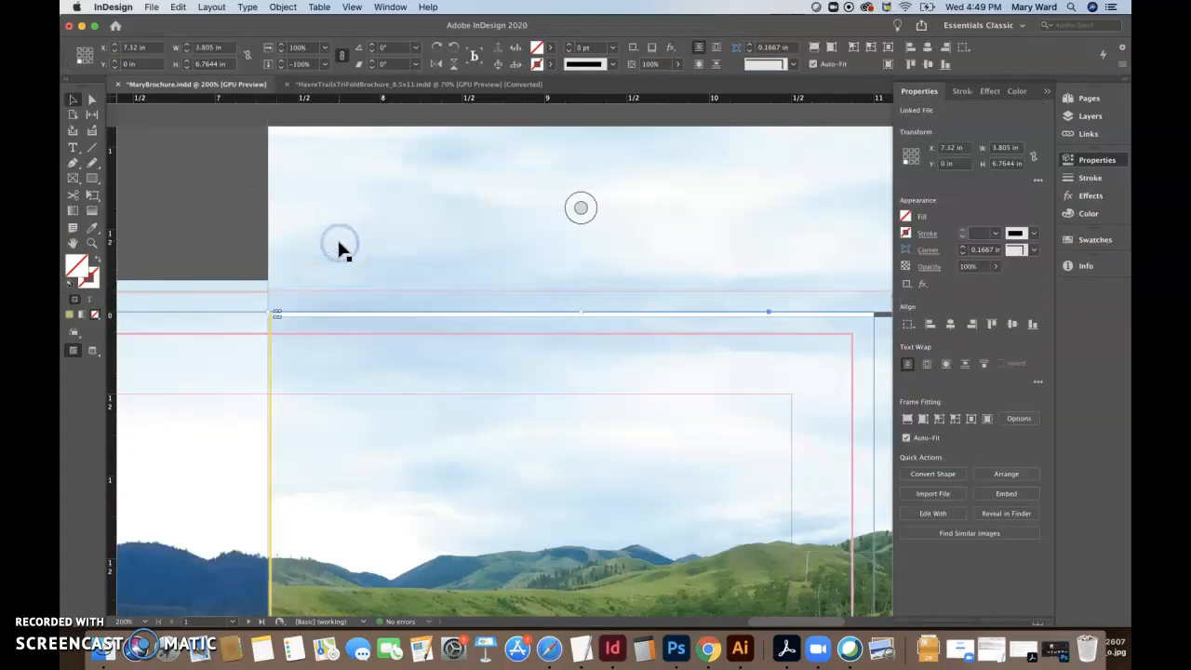
key(Up)
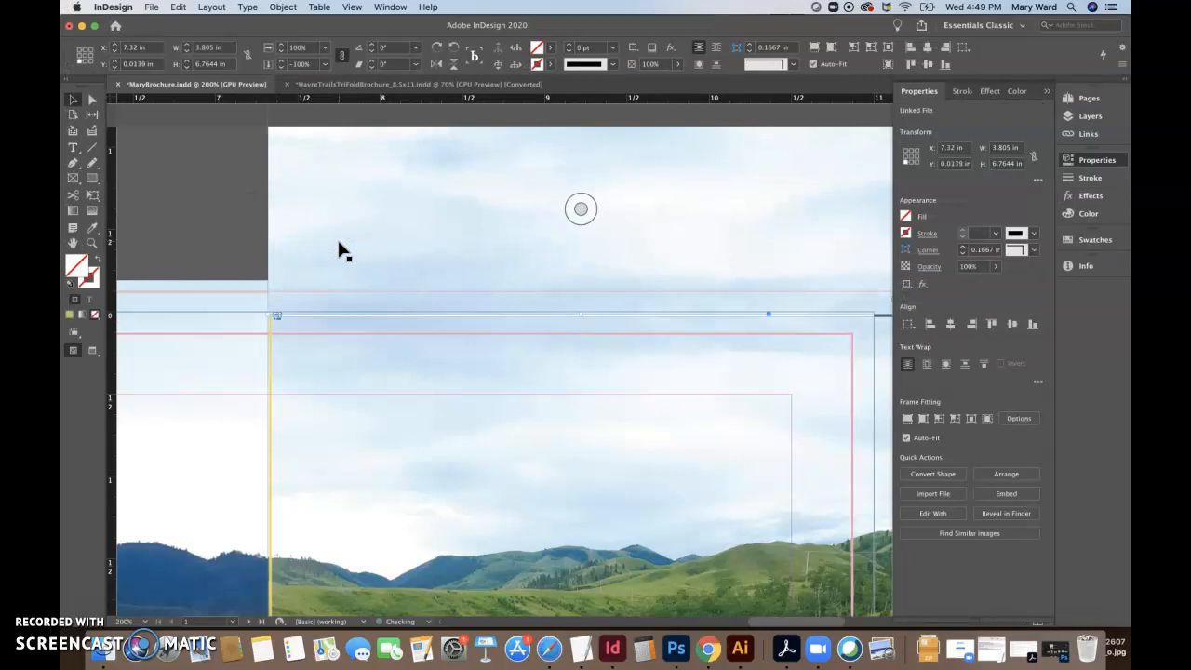
key(Down)
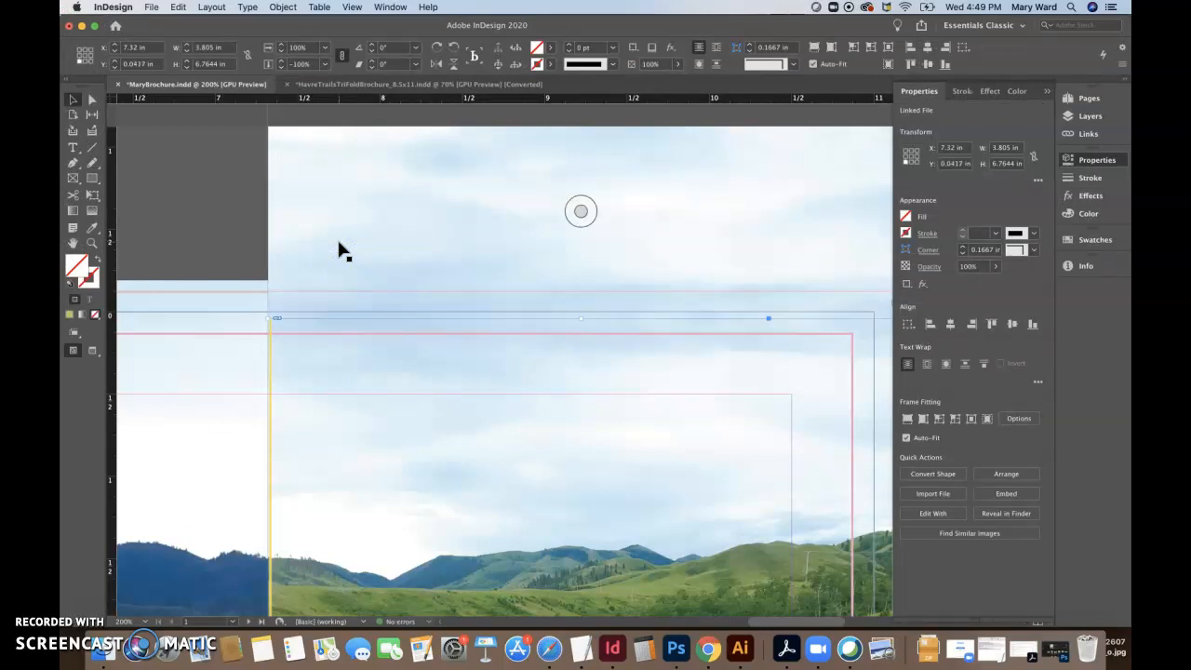
click(236, 222)
click(345, 376)
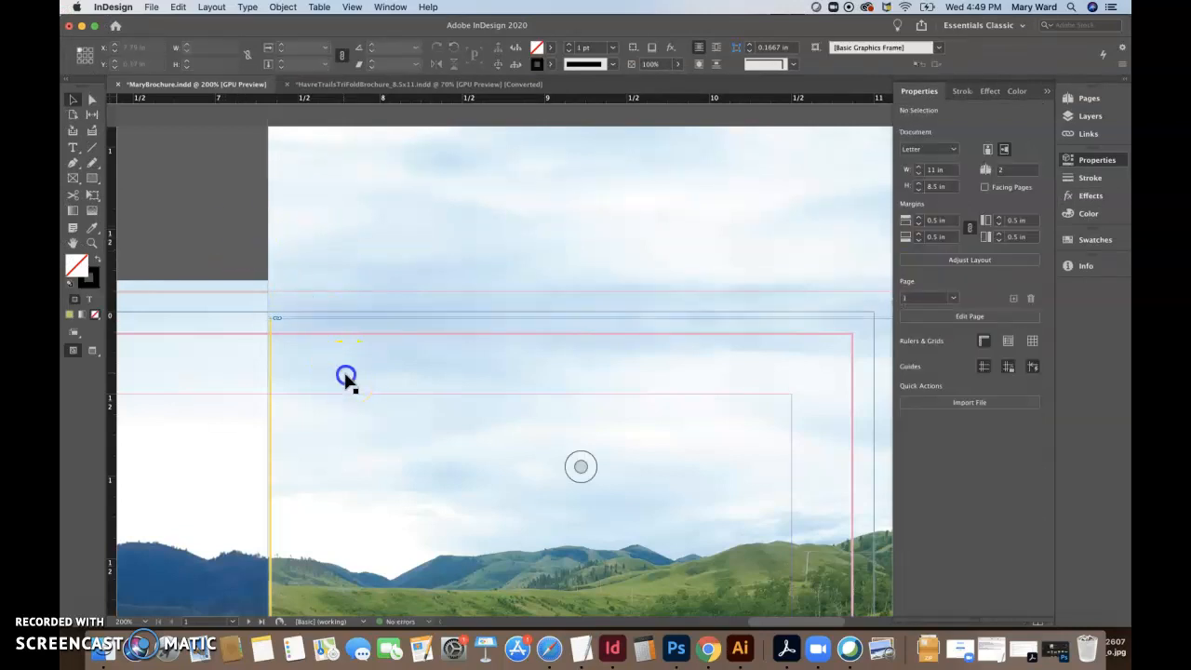
Align the left edges of the cover photo and its flipped copy, and nudge both right to X 7.3339 in
shift+click(402, 240)
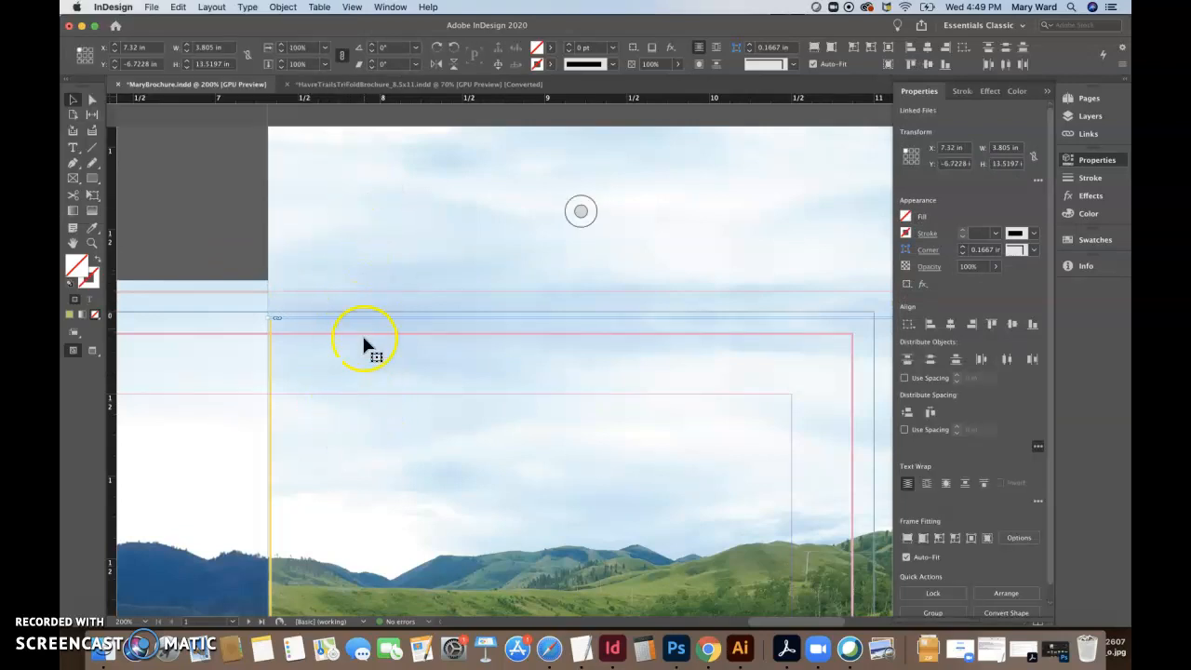
click(914, 49)
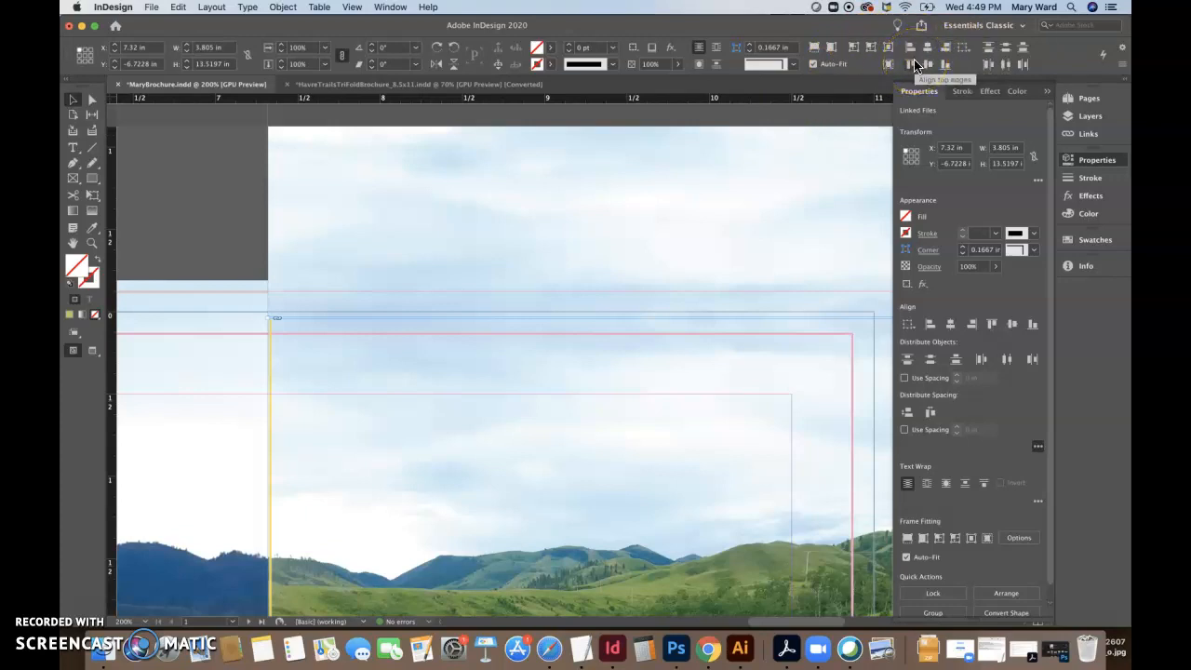
key(super+minus)
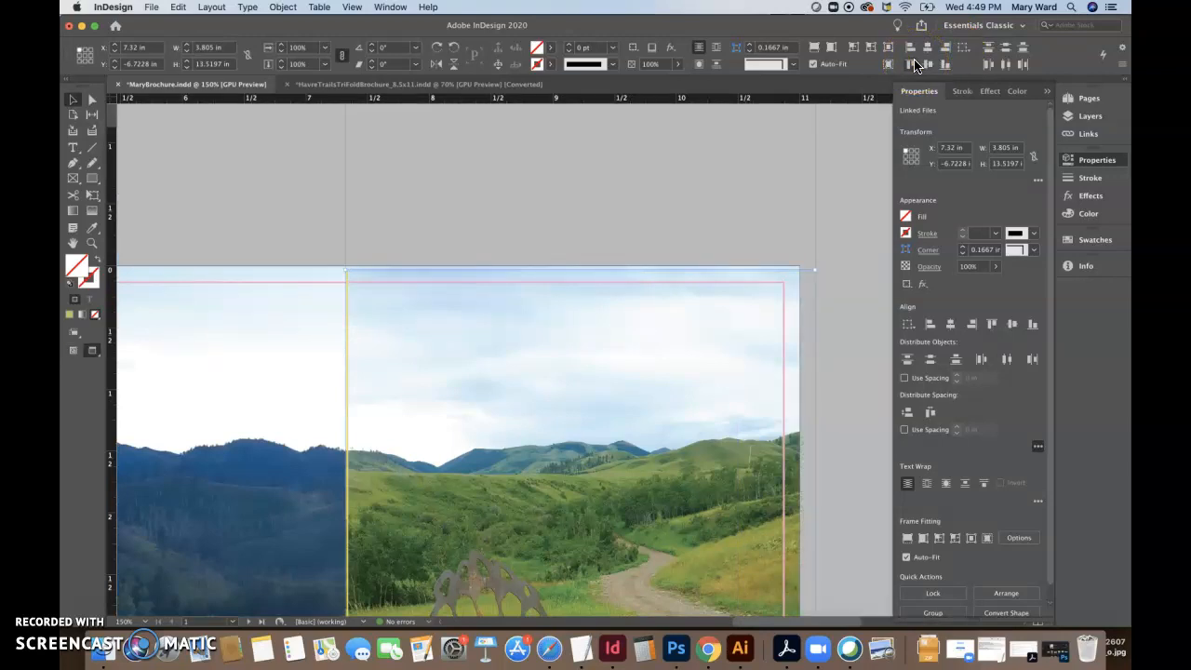
click(880, 242)
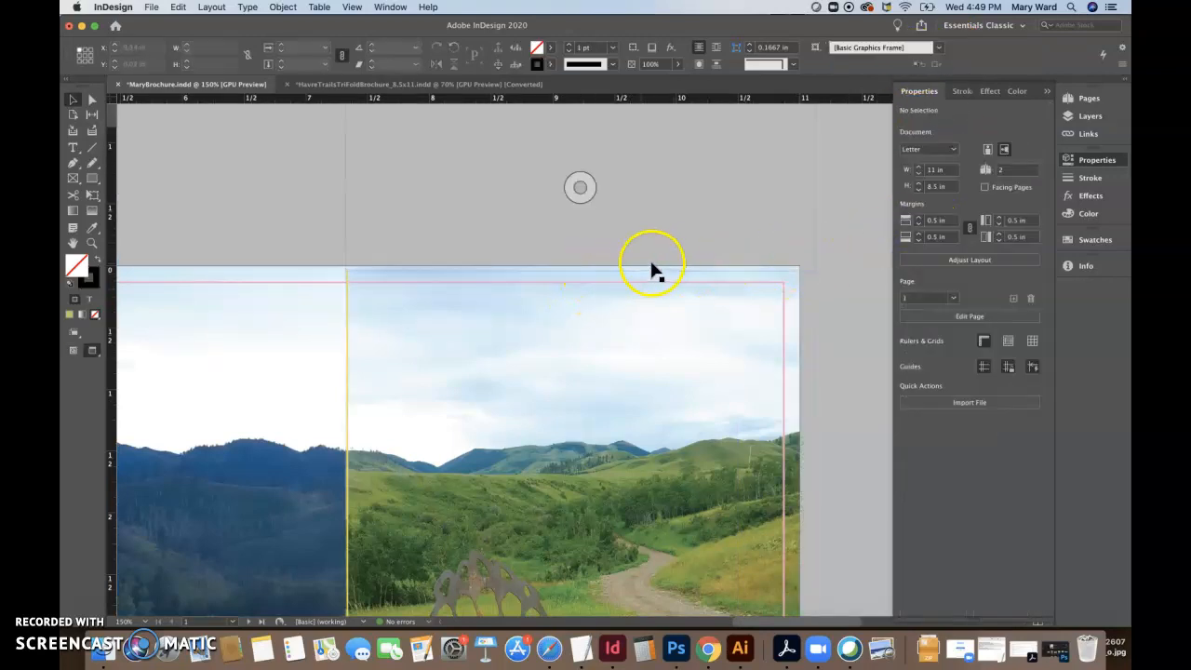
click(717, 214)
key(Right)
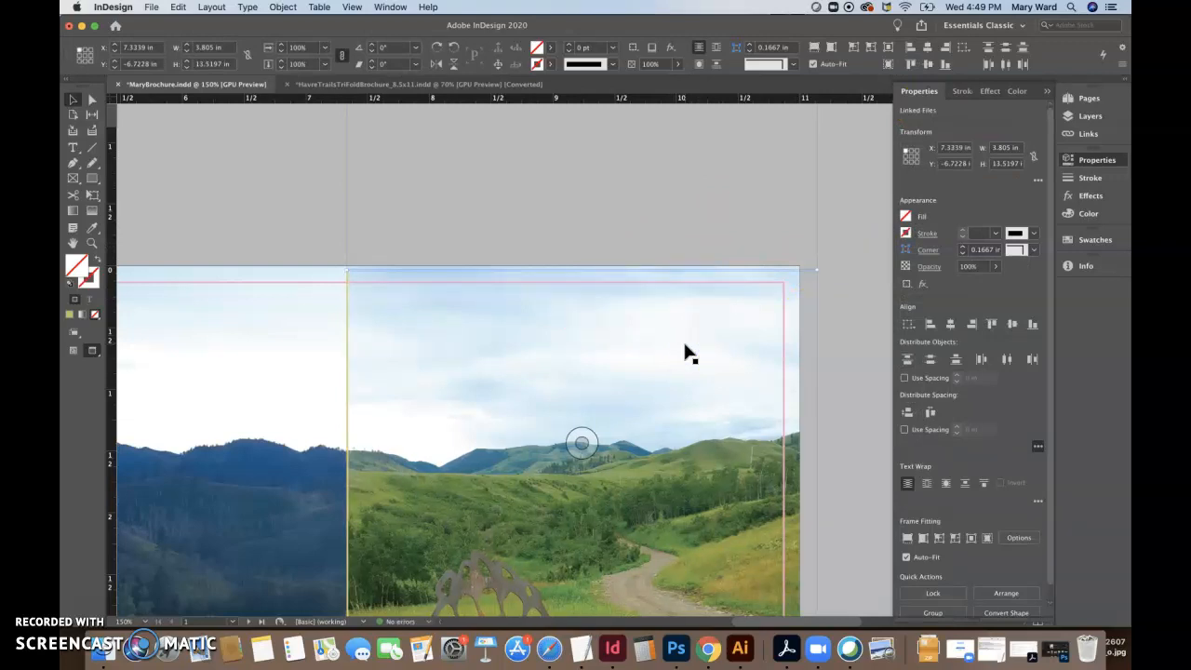
Group the cover photo with its flipped sky copy
click(865, 367)
click(767, 359)
shift+click(781, 222)
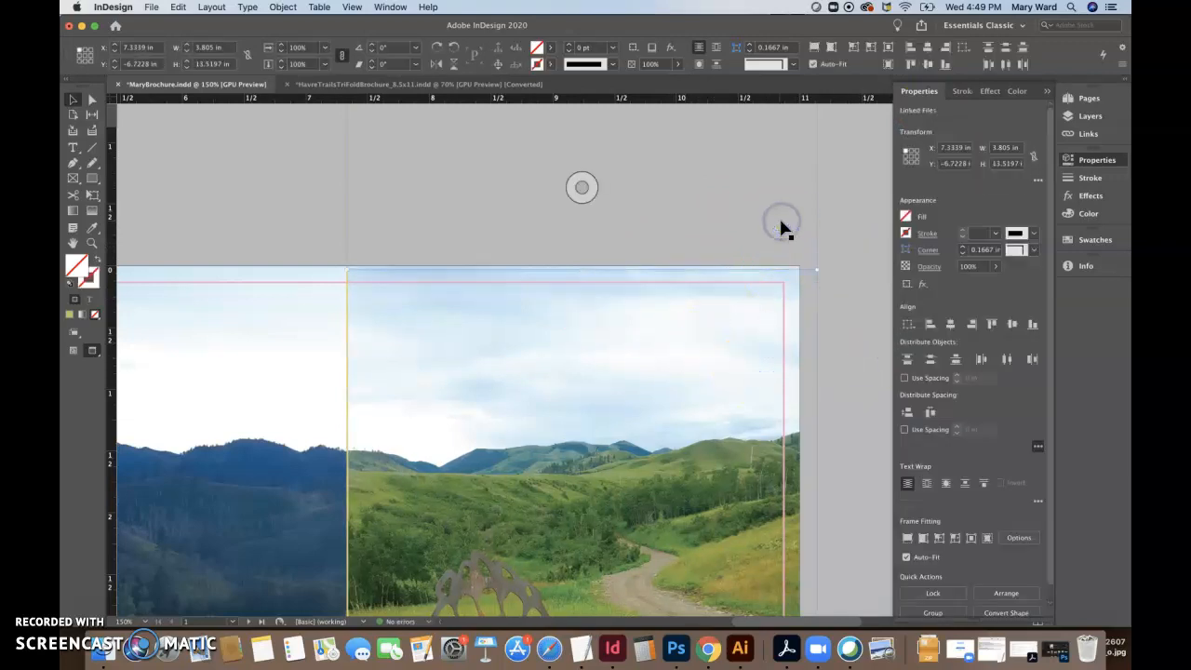
click(848, 285)
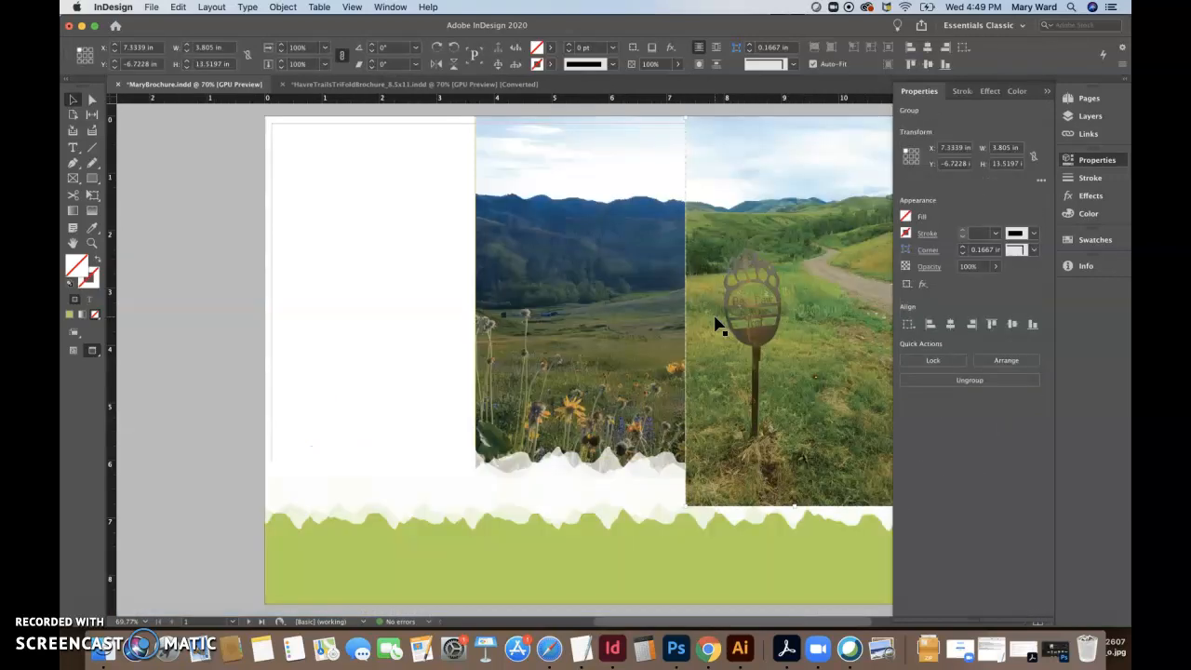
key(super+0)
Send the grouped cover photos to the back, behind the white mountain border and green band
click(735, 406)
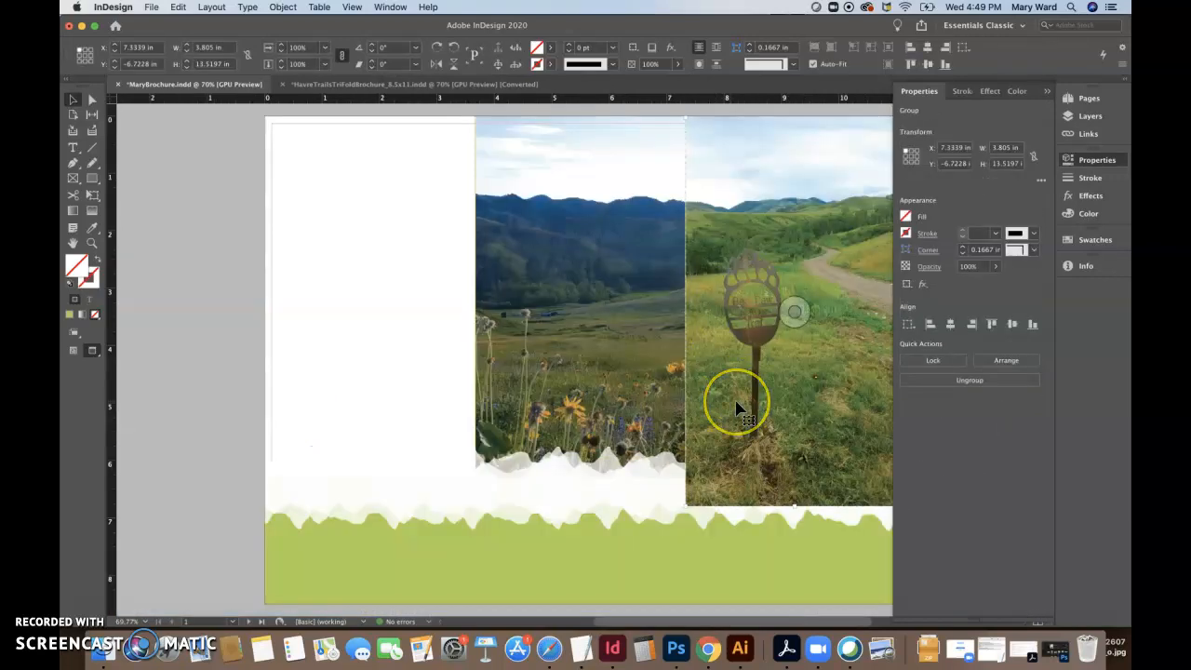
key(super+minus)
click(991, 360)
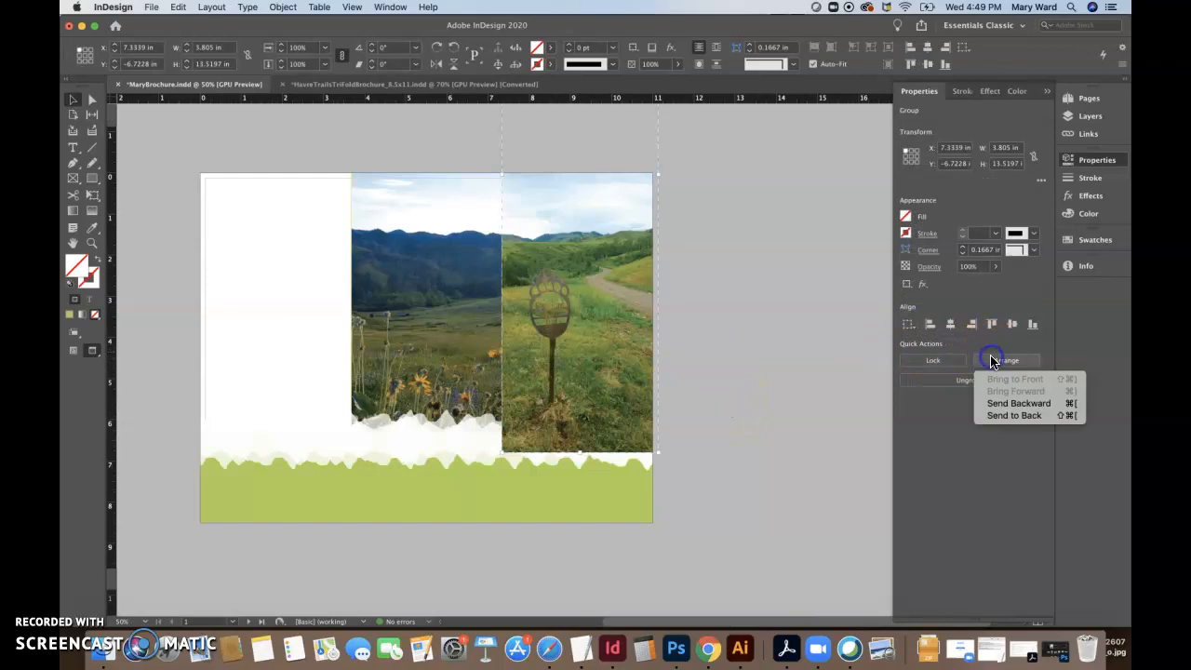
click(1010, 416)
click(809, 420)
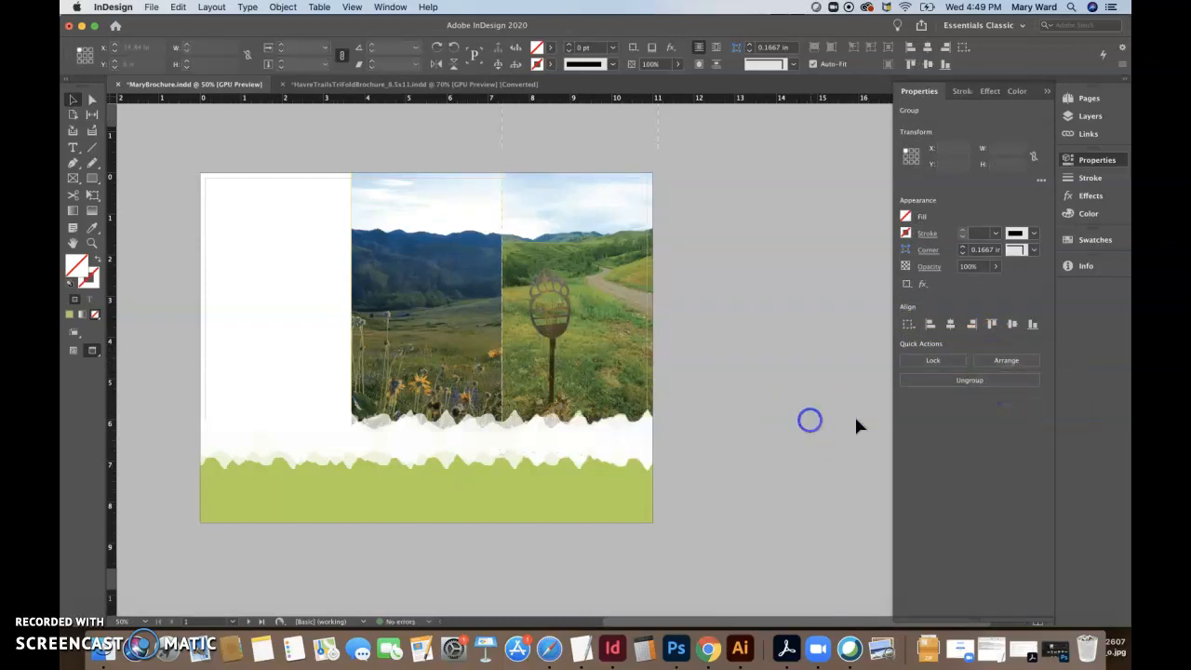
click(427, 309)
click(710, 345)
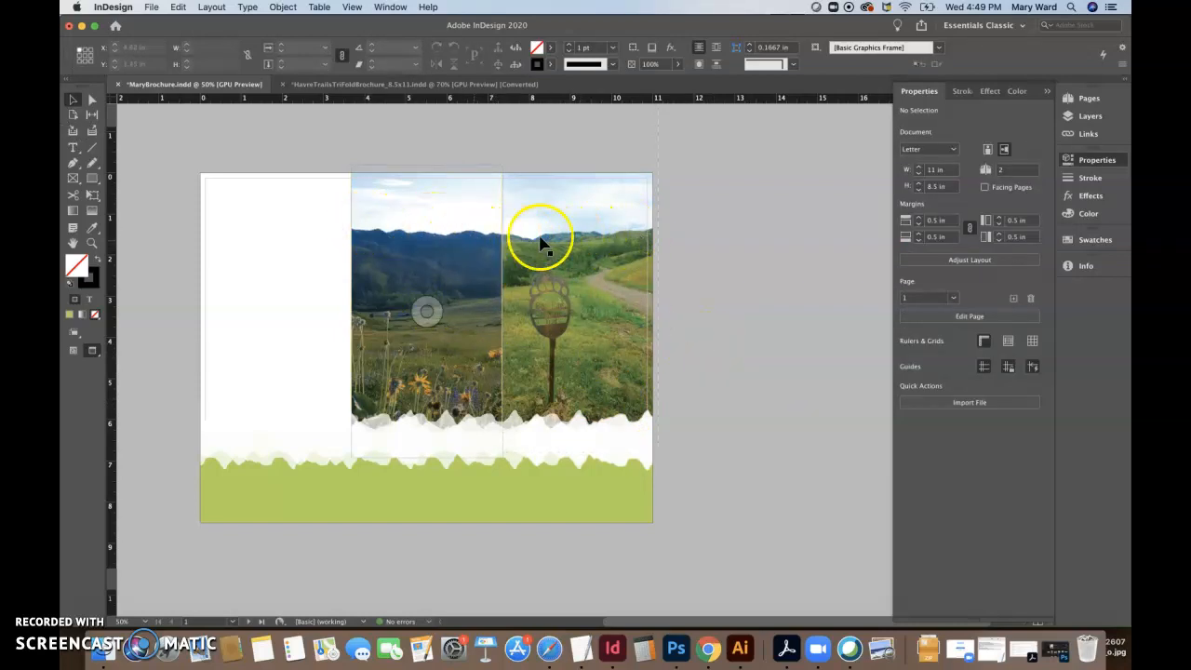
Paste a copy of the white mountain border over the photos and move it to X -0.92 in, Y 3.5146 in
click(423, 90)
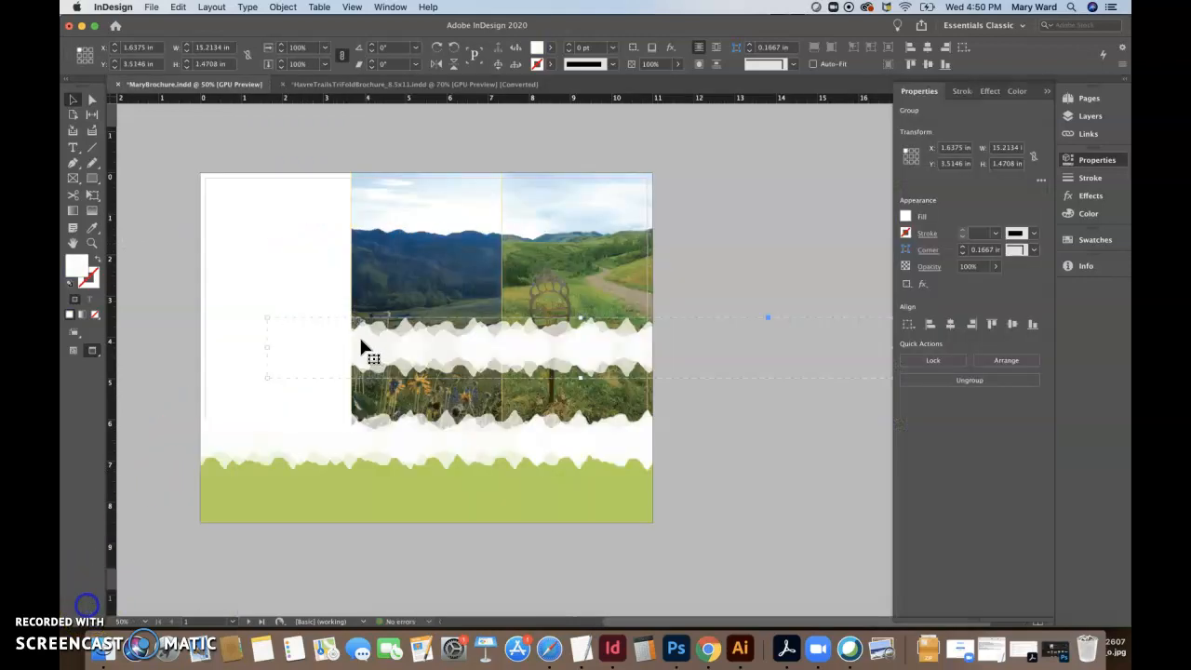
mouse_move(425, 338)
mouse_down()
mouse_move(332, 341)
mouse_move(431, 340)
mouse_up()
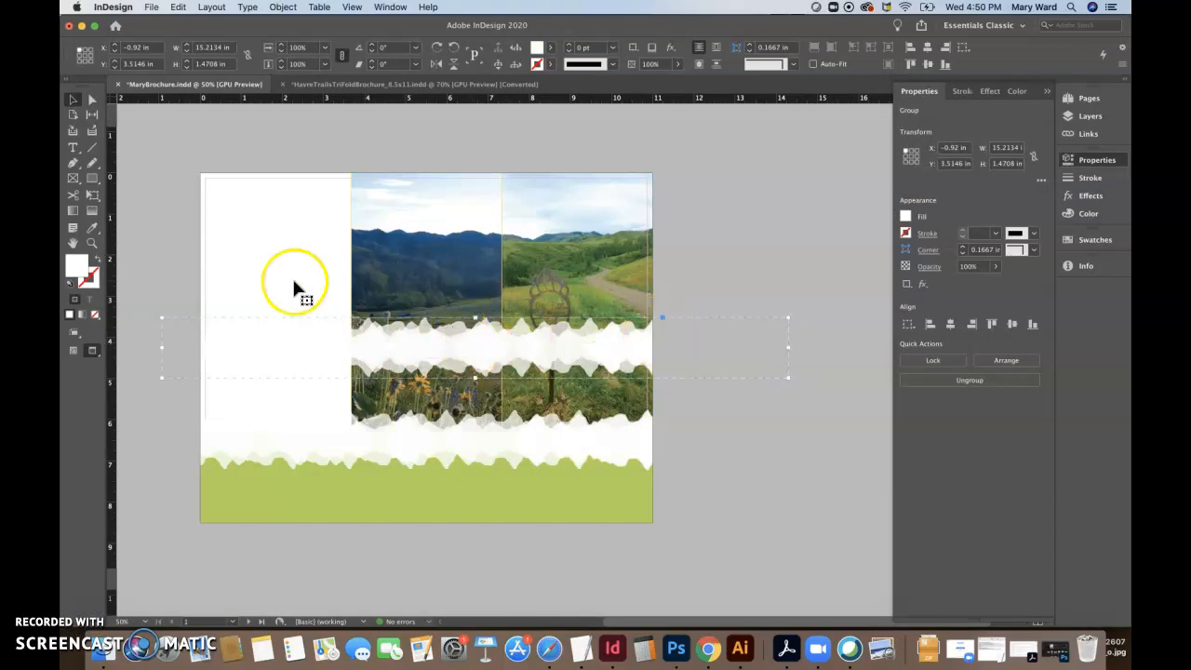
Scale the border copy down to about 9.5 by 0.918 in and move it to about X -1.62 in, Y 2.007 in
click(92, 195)
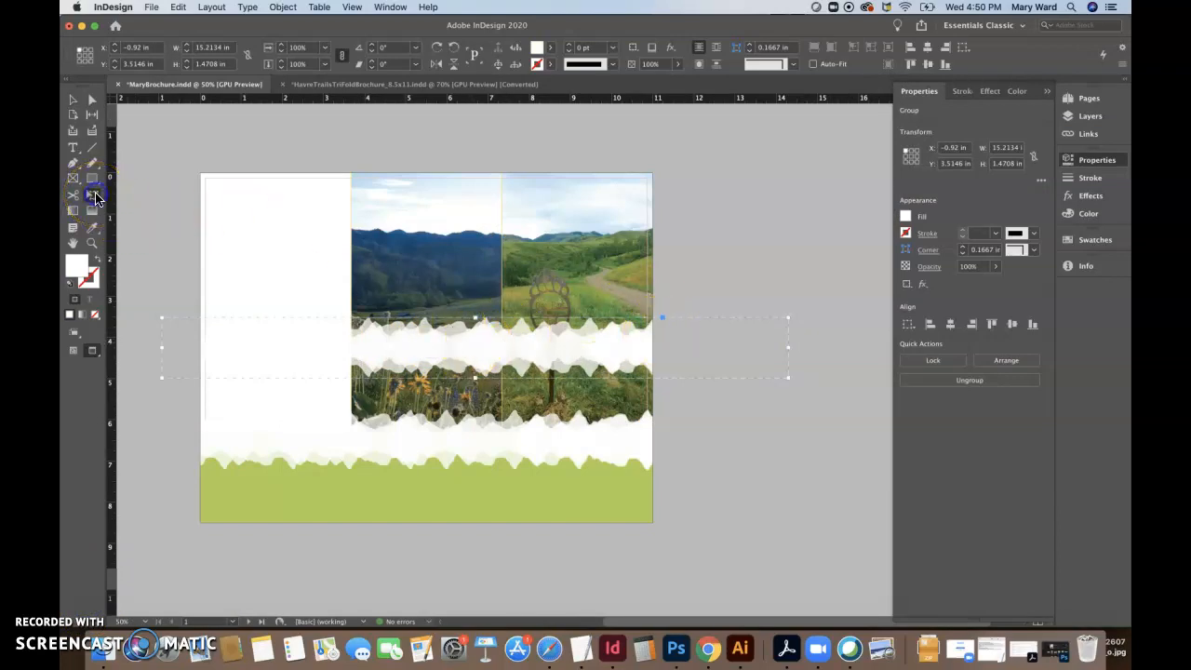
drag(789, 319, 605, 351)
drag(790, 316, 747, 320)
drag(659, 343, 554, 341)
drag(437, 281, 438, 279)
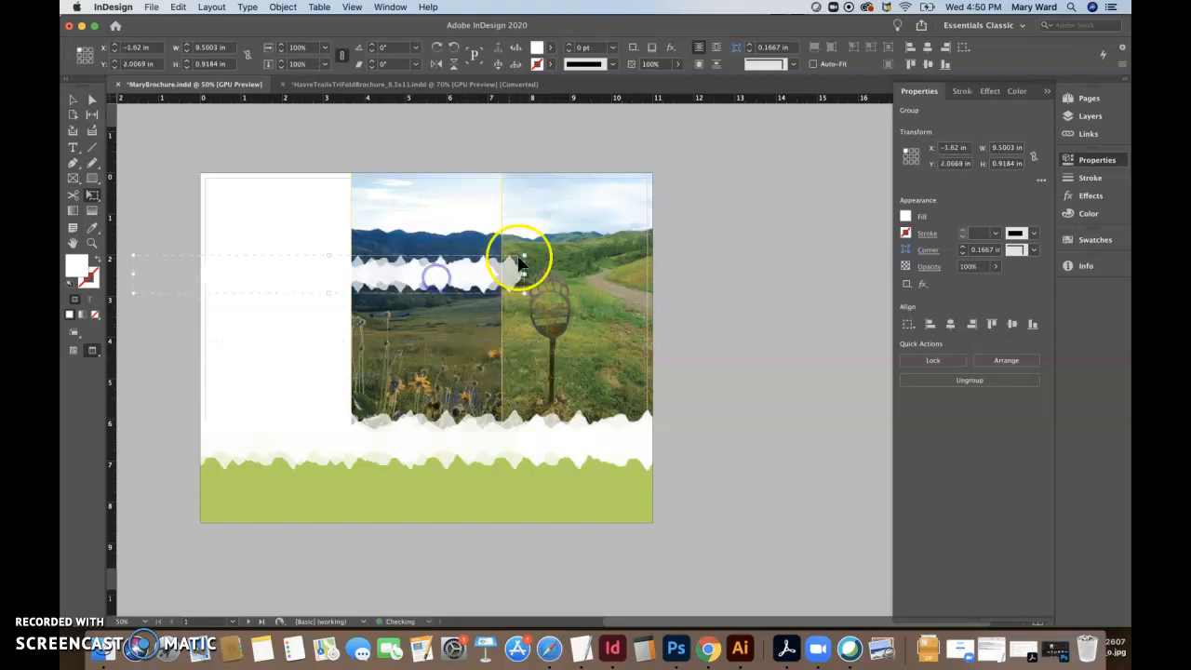
Check the slanted border in the Havre Trails sample, and rotate the border copy 11.75° and move it to about X -1.81 in, Y 2.24 in
click(404, 83)
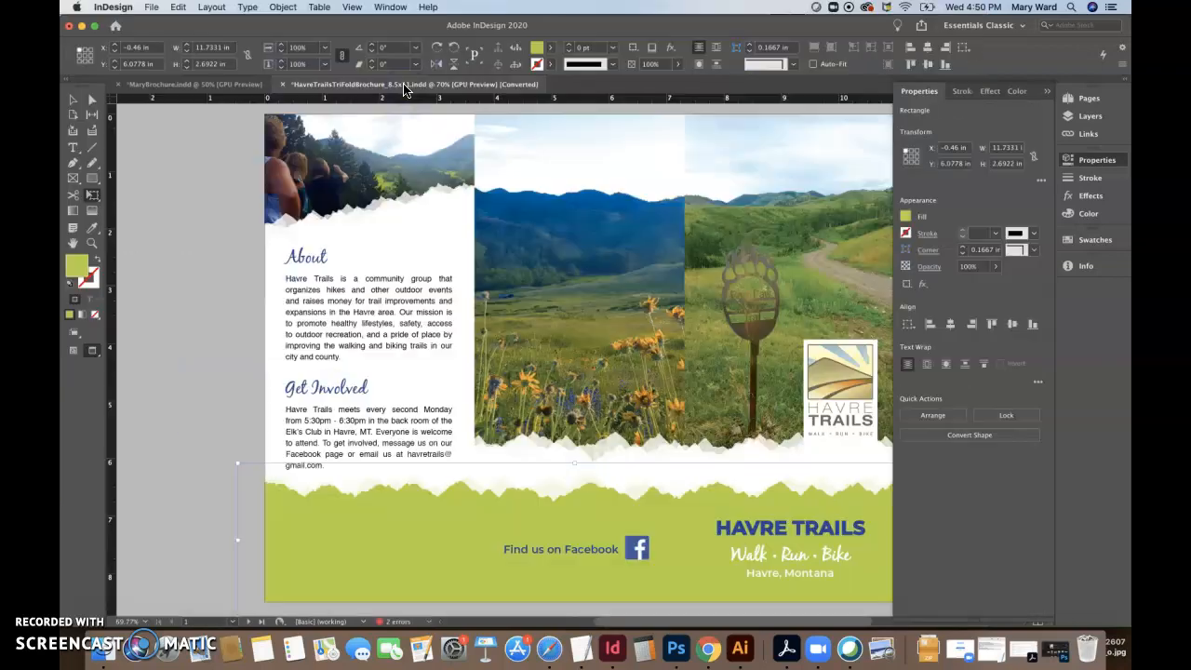
click(196, 86)
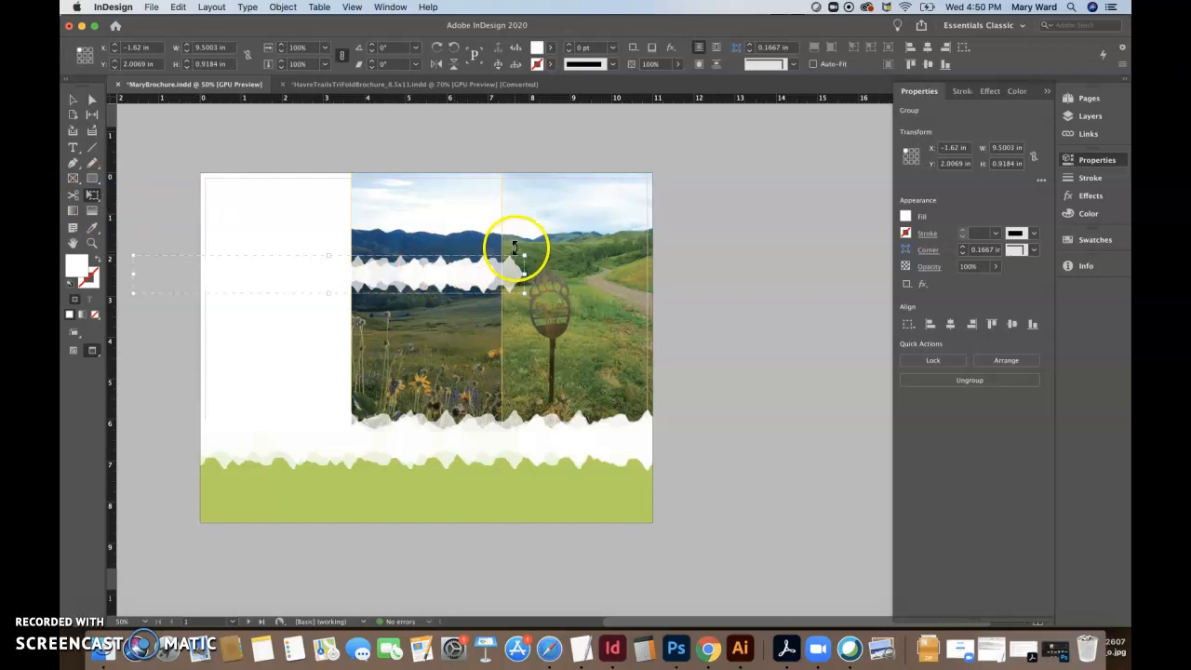
drag(526, 252, 516, 210)
drag(409, 260, 399, 236)
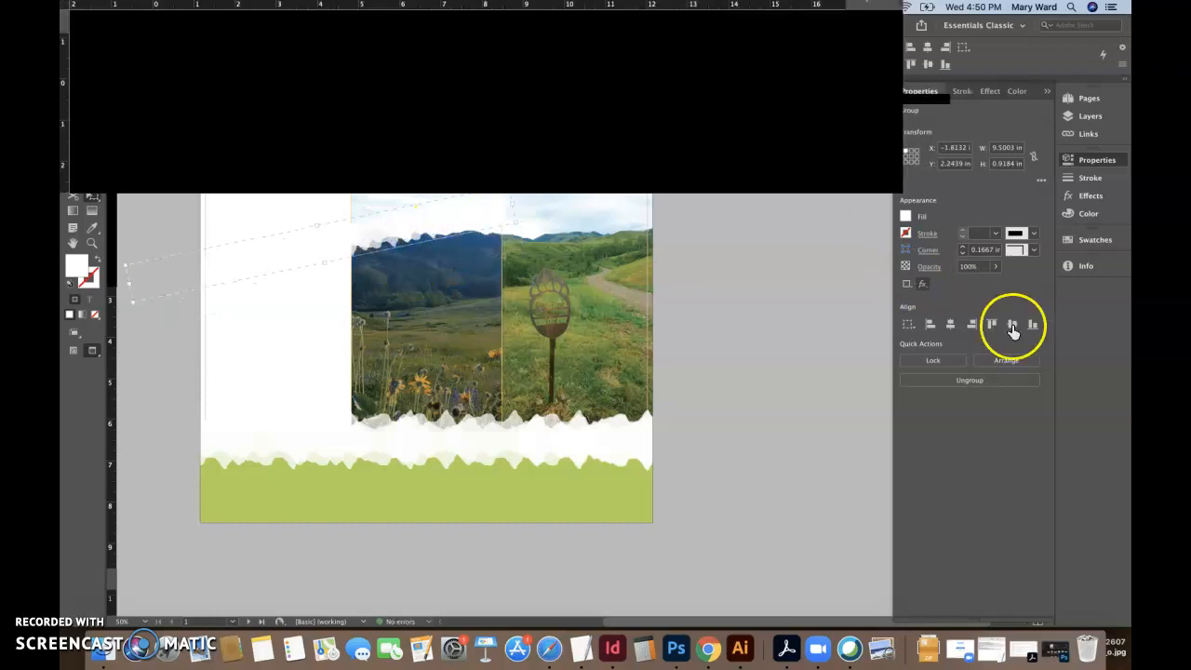
Send the rotated mountain border copy to the back, behind the middle panel and cover photos
click(1019, 361)
click(1014, 415)
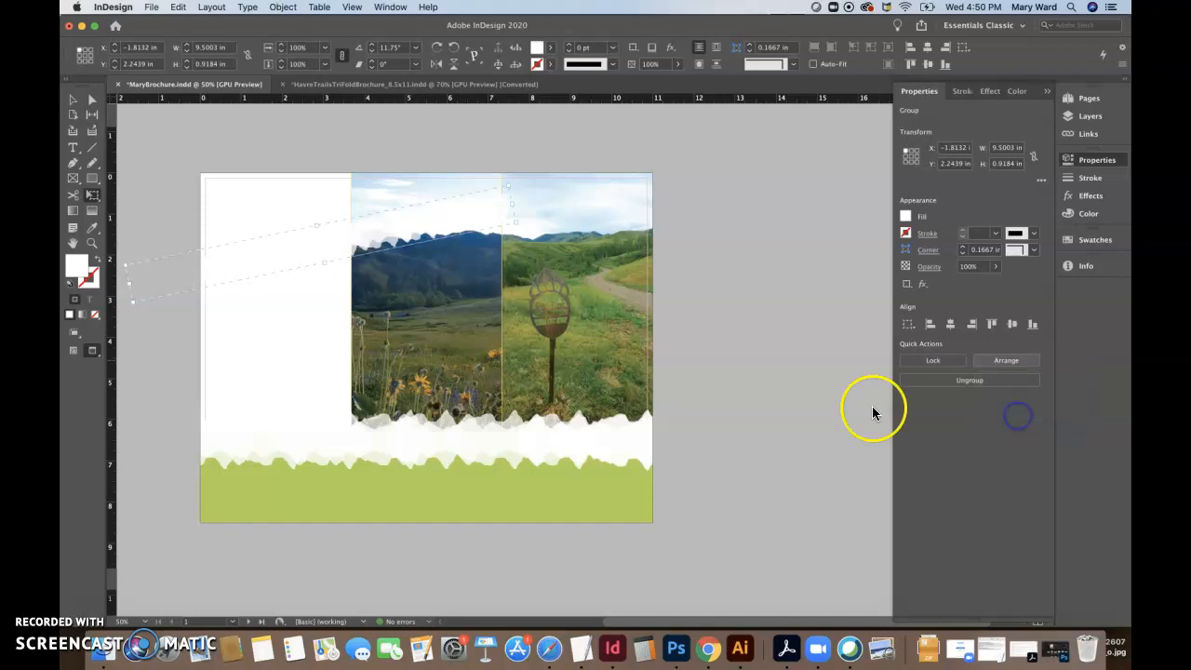
click(445, 143)
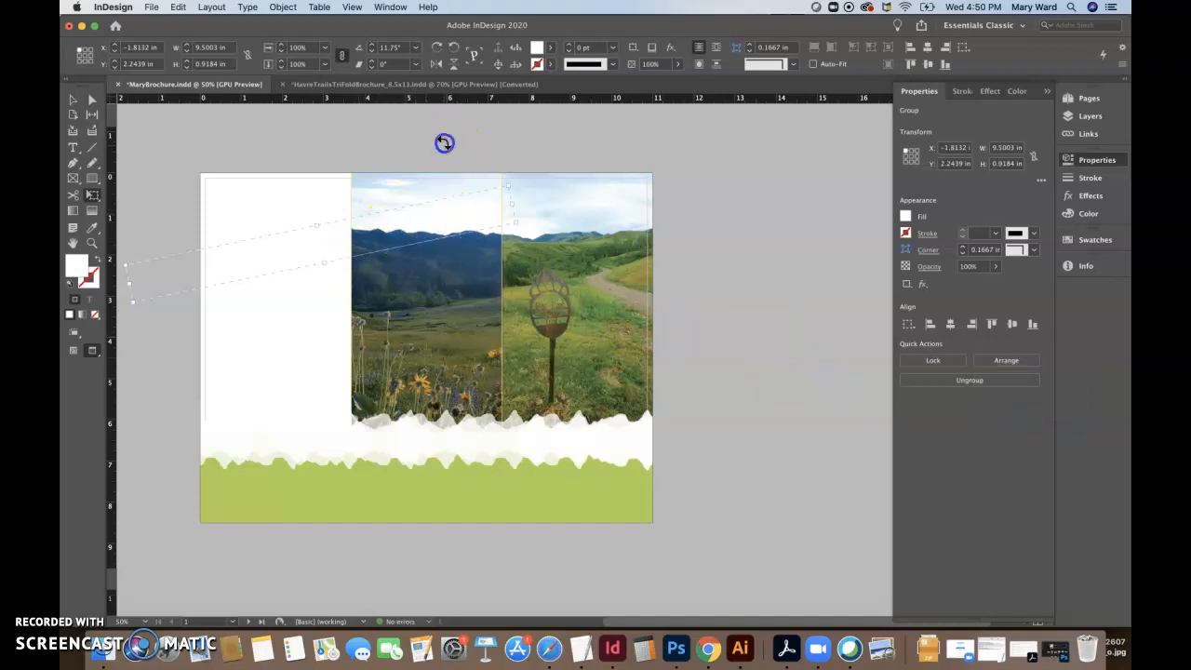